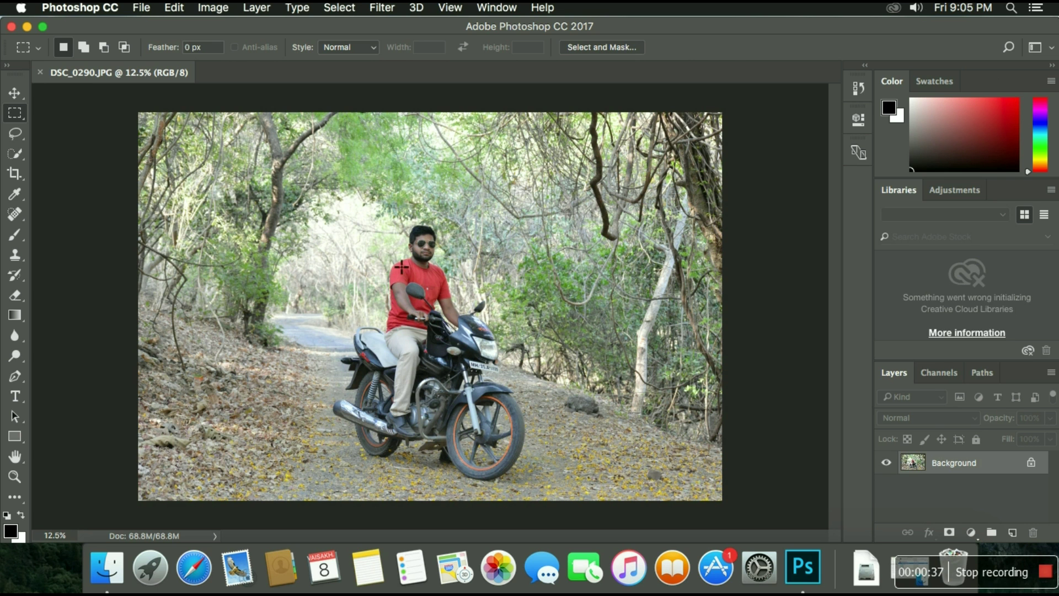
- Select the Move tool, then minimize and restore the DSC_0290.JPG window
{"action": "left_click", "coordinate": [14, 94]}
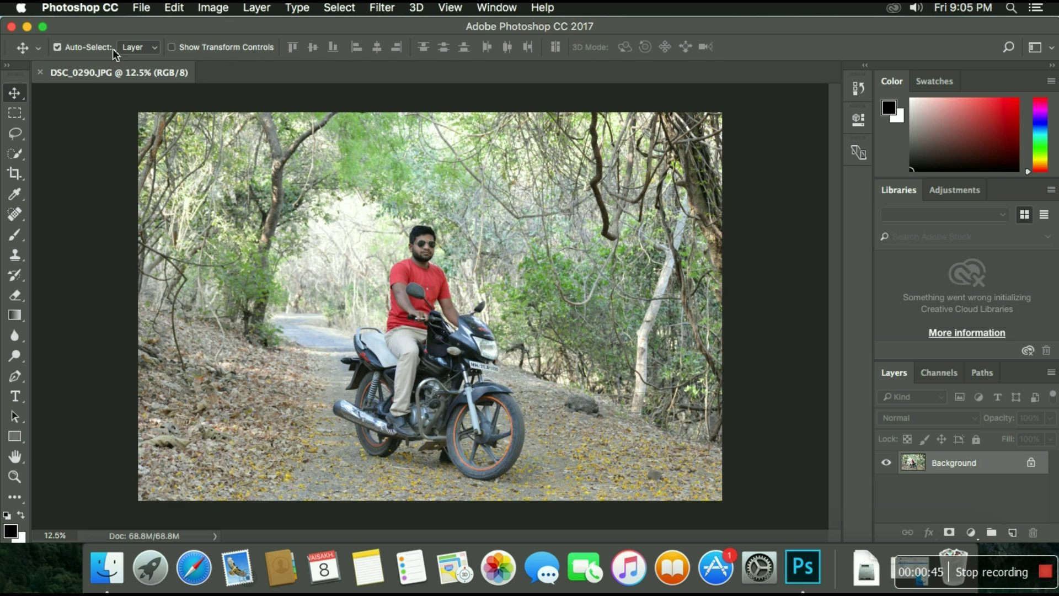
{"action": "left_click", "coordinate": [29, 28]}
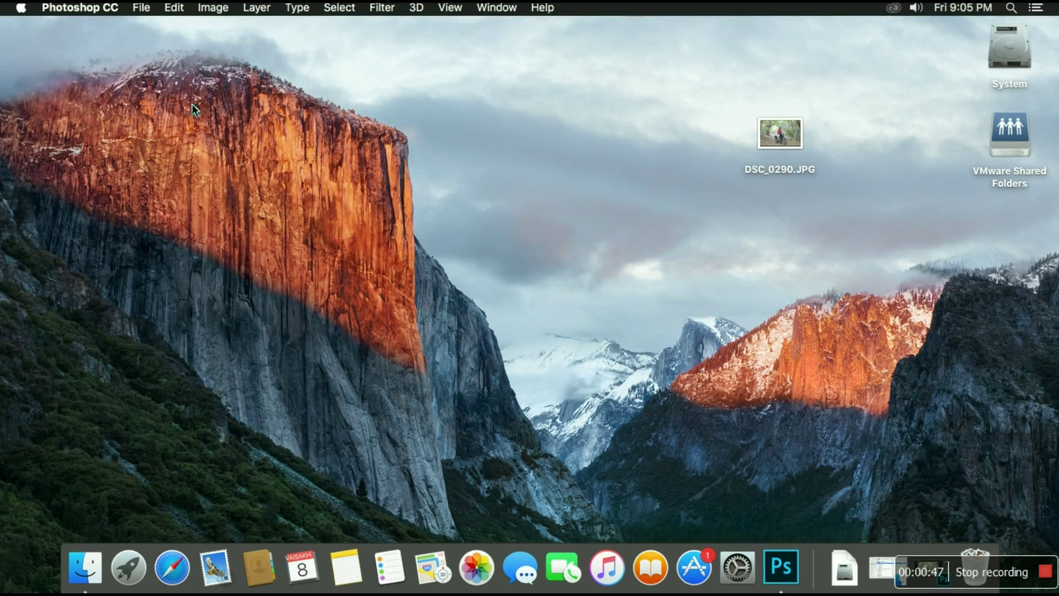
{"action": "left_click", "coordinate": [925, 555]}
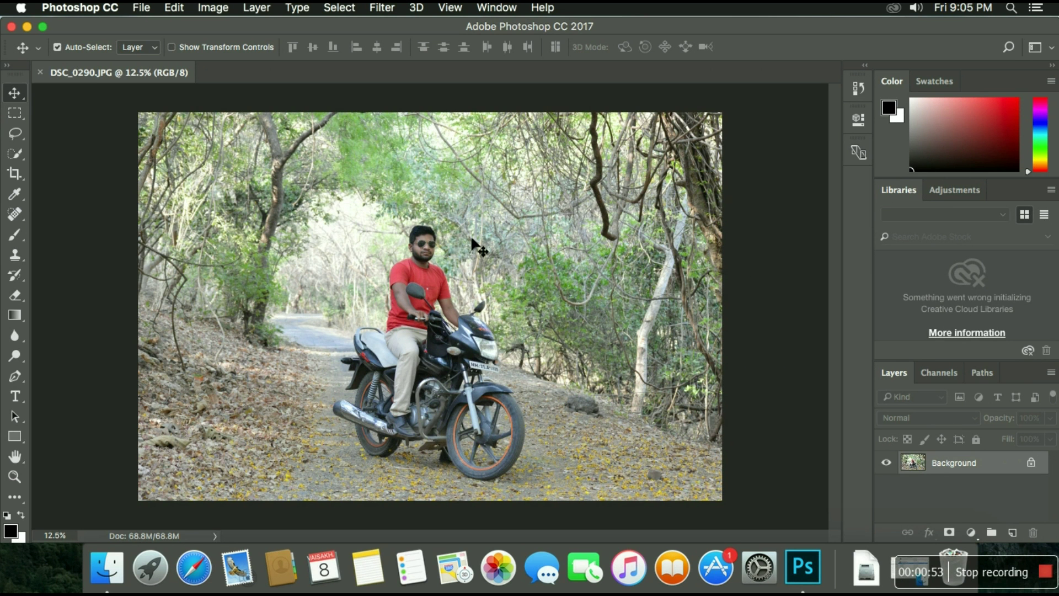
- Zoom in to inspect the rider up close, then zoom back out
{"action": "scroll", "coordinate": [431, 243], "scroll_direction": "up", "scroll_amount": 3}
{"action": "scroll", "coordinate": [431, 239], "scroll_direction": "up", "scroll_amount": 4}
{"action": "scroll", "coordinate": [431, 236], "scroll_direction": "up", "scroll_amount": 4}
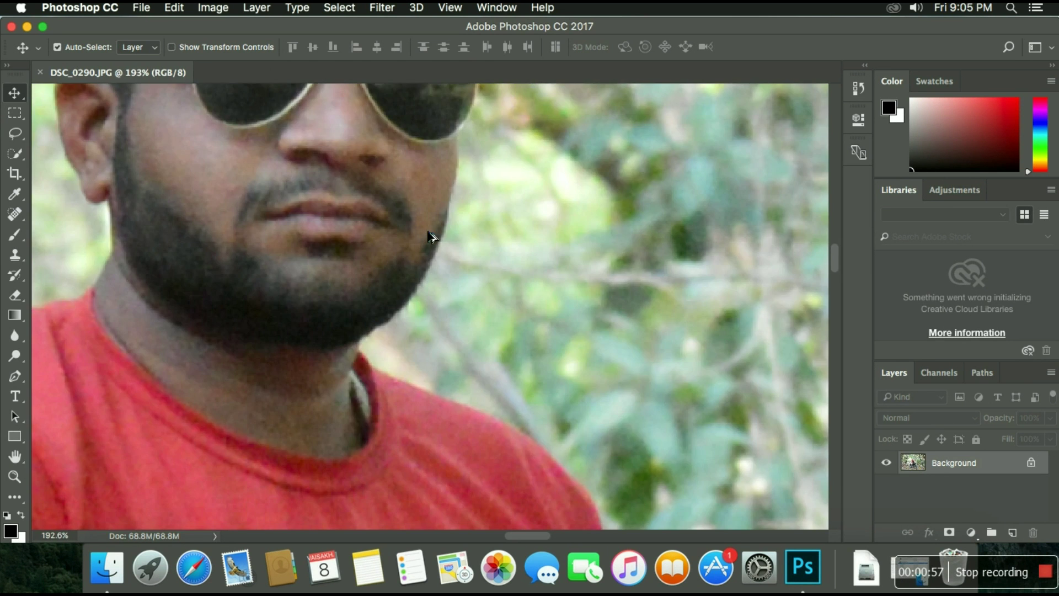
{"action": "scroll", "coordinate": [431, 238], "scroll_direction": "down", "scroll_amount": 1}
{"action": "scroll", "coordinate": [431, 237], "scroll_direction": "down", "scroll_amount": 2}
{"action": "scroll", "coordinate": [431, 236], "scroll_direction": "down", "scroll_amount": 1}
{"action": "scroll", "coordinate": [431, 237], "scroll_direction": "down", "scroll_amount": 1}
{"action": "scroll", "coordinate": [431, 237], "scroll_direction": "down", "scroll_amount": 3}
- Try moving the locked Background, cancel the warning, zoom to 12.5%, and pick Crop
{"action": "left_click_drag", "start_coordinate": [522, 289], "coordinate": [543, 301]}
{"action": "left_click", "coordinate": [507, 261]}
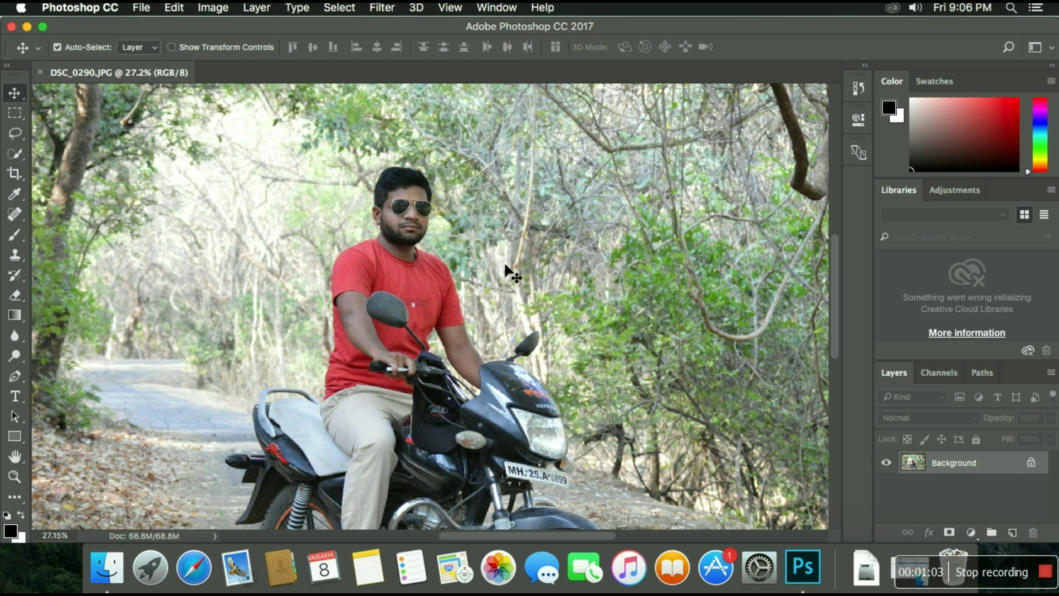
{"action": "scroll", "coordinate": [461, 264], "scroll_direction": "down", "scroll_amount": 3}
{"action": "scroll", "coordinate": [459, 264], "scroll_direction": "down", "scroll_amount": 1}
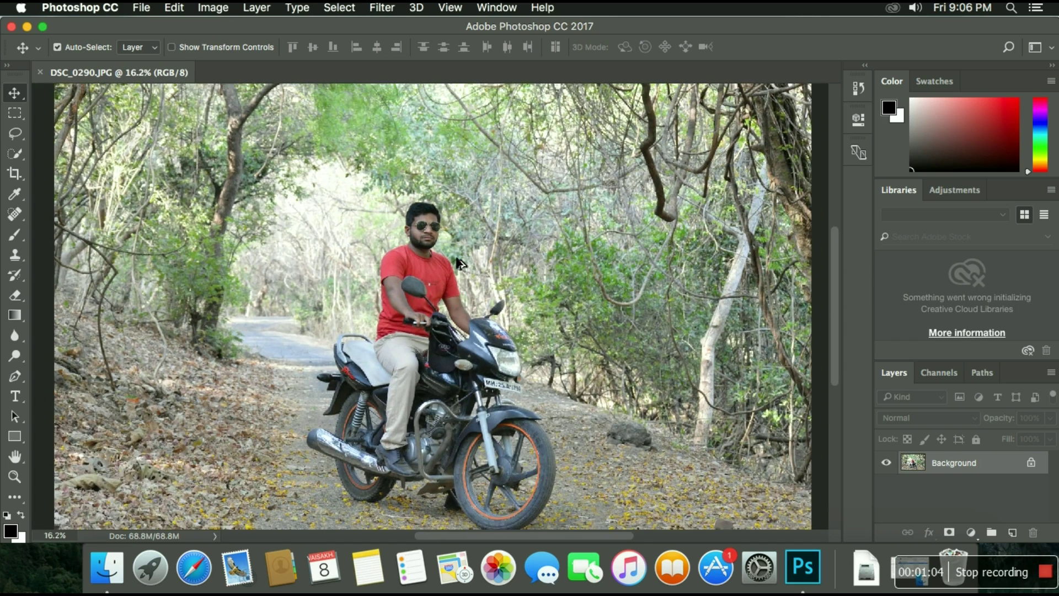
{"action": "scroll", "coordinate": [459, 264], "scroll_direction": "down", "scroll_amount": 1}
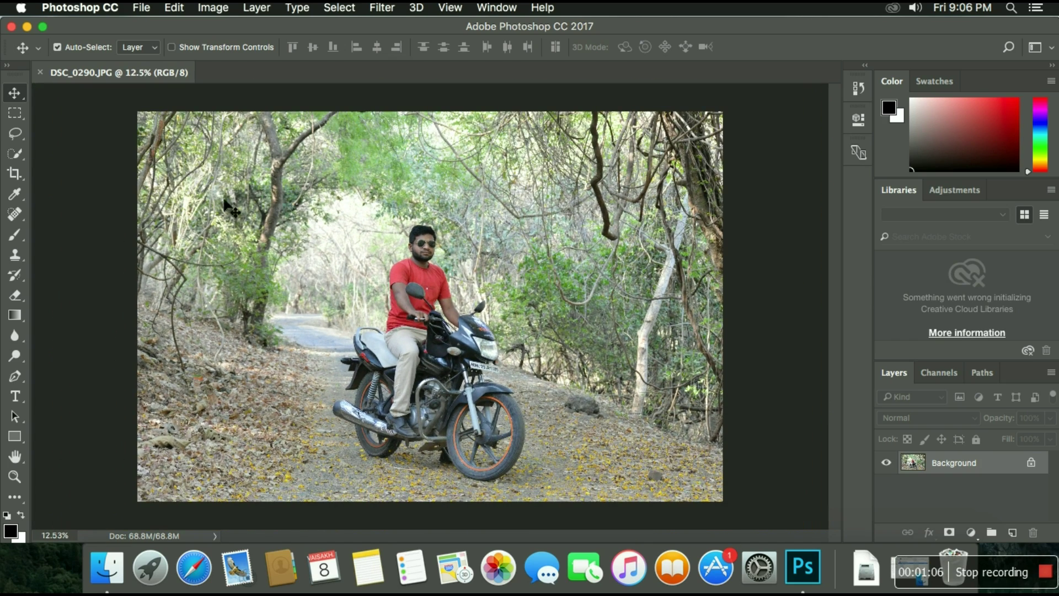
{"action": "left_click", "coordinate": [15, 174]}
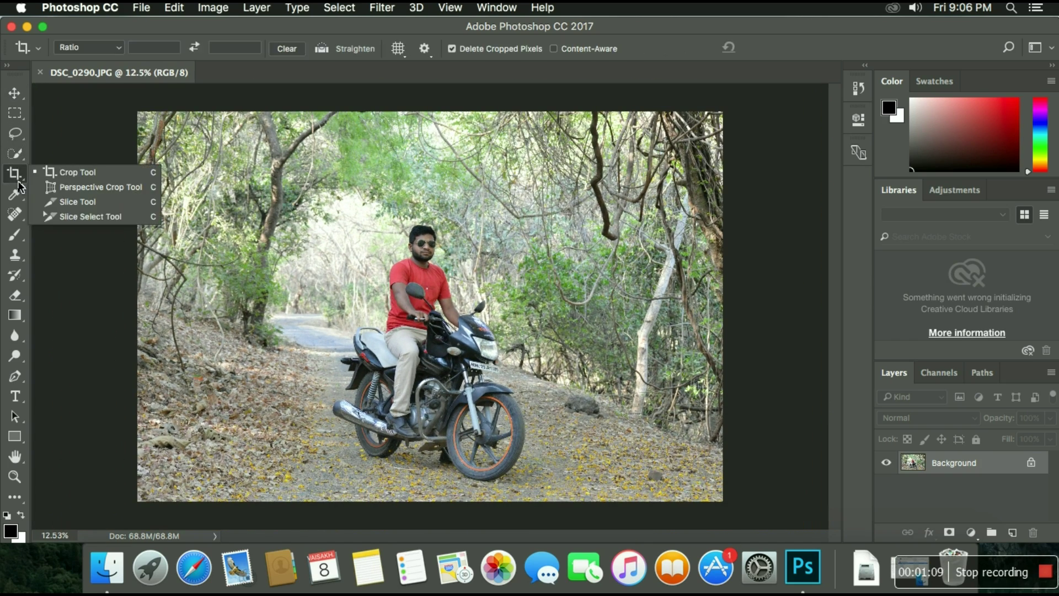
- Crop the photo tighter around the rider, trimming the top-left and bottom-right edges inward
{"action": "left_click", "coordinate": [70, 179]}
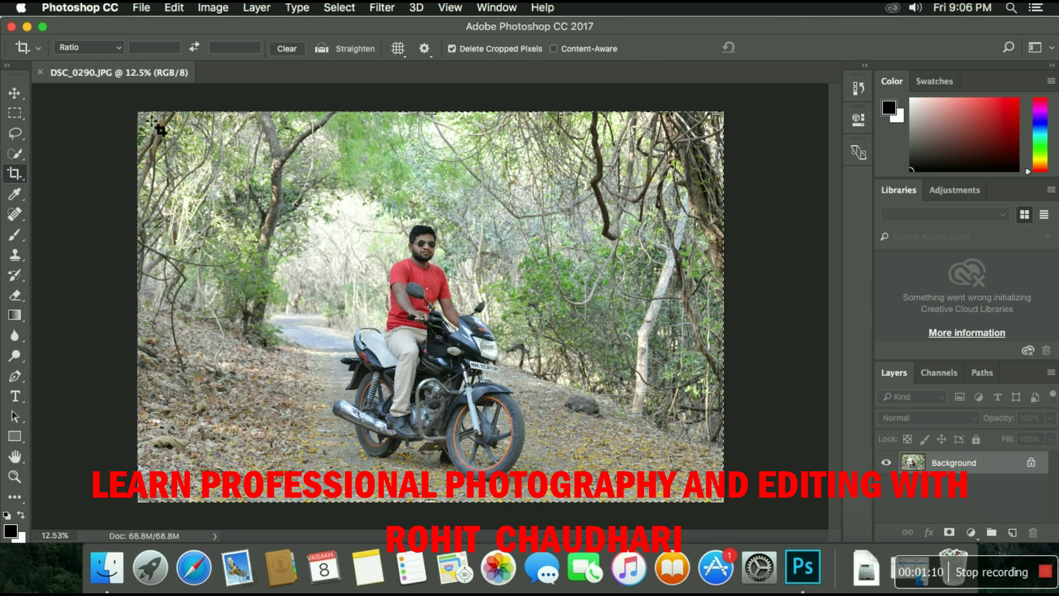
{"action": "mouse_move", "coordinate": [147, 118]}
{"action": "left_mouse_down"}
{"action": "mouse_move", "coordinate": [179, 157]}
{"action": "mouse_move", "coordinate": [181, 129]}
{"action": "left_mouse_up"}
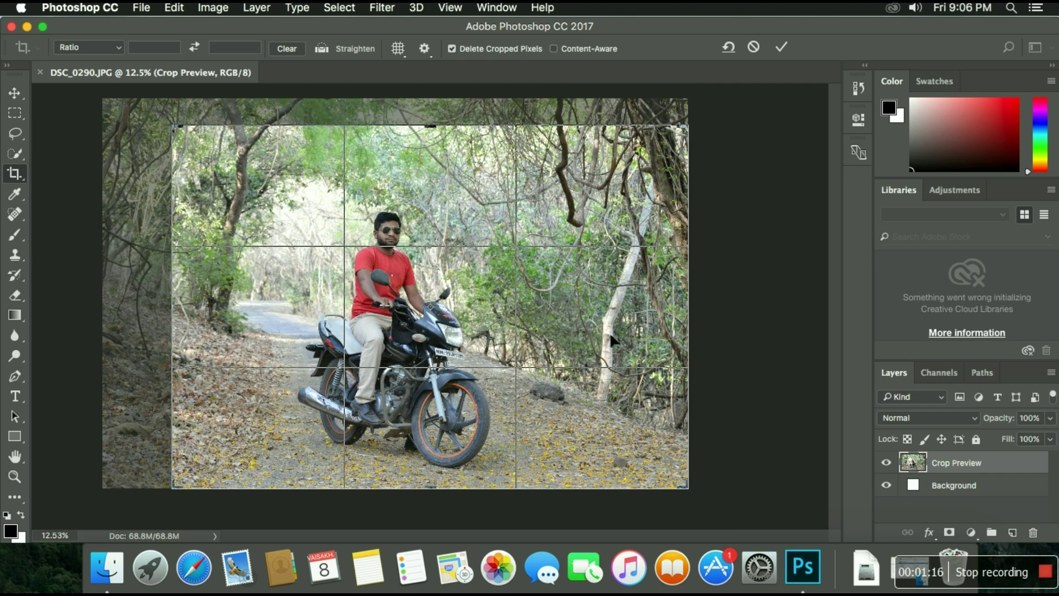
{"action": "left_click_drag", "start_coordinate": [693, 492], "coordinate": [706, 472]}
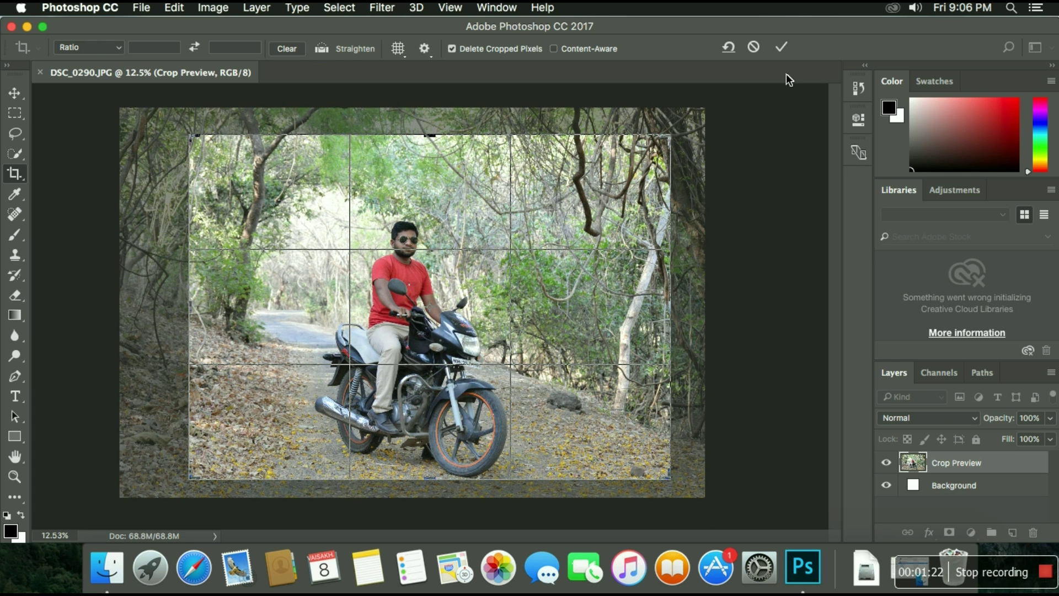
{"action": "left_click", "coordinate": [789, 55]}
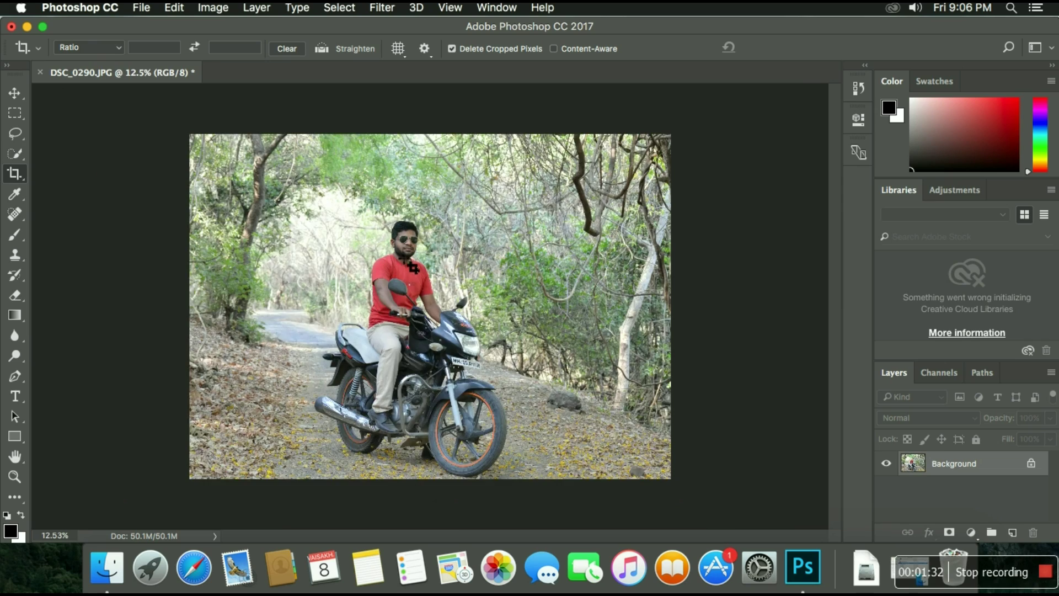
- Select the regular Brush tool and enlarge it to 900 px
{"action": "scroll", "coordinate": [406, 259], "scroll_direction": "up", "scroll_amount": 3}
{"action": "scroll", "coordinate": [474, 300], "scroll_direction": "down", "scroll_amount": 1}
{"action": "scroll", "coordinate": [474, 300], "scroll_direction": "down", "scroll_amount": 1}
{"action": "scroll", "coordinate": [475, 301], "scroll_direction": "down", "scroll_amount": 1}
{"action": "scroll", "coordinate": [475, 301], "scroll_direction": "down", "scroll_amount": 1}
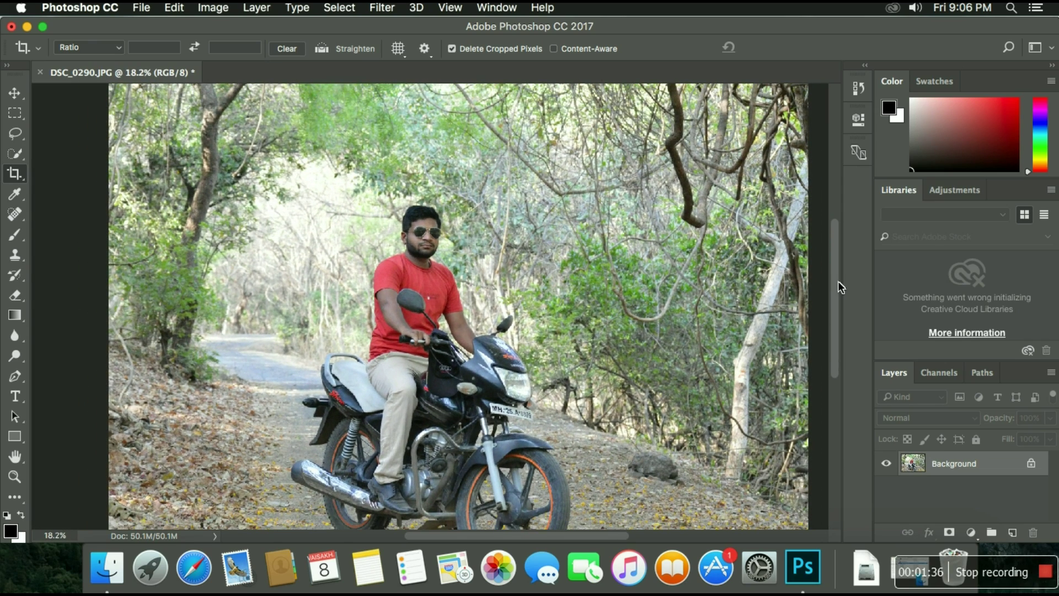
{"action": "left_click_drag", "start_coordinate": [463, 258], "coordinate": [462, 299]}
{"action": "scroll", "coordinate": [462, 300], "scroll_direction": "right", "scroll_amount": 2}
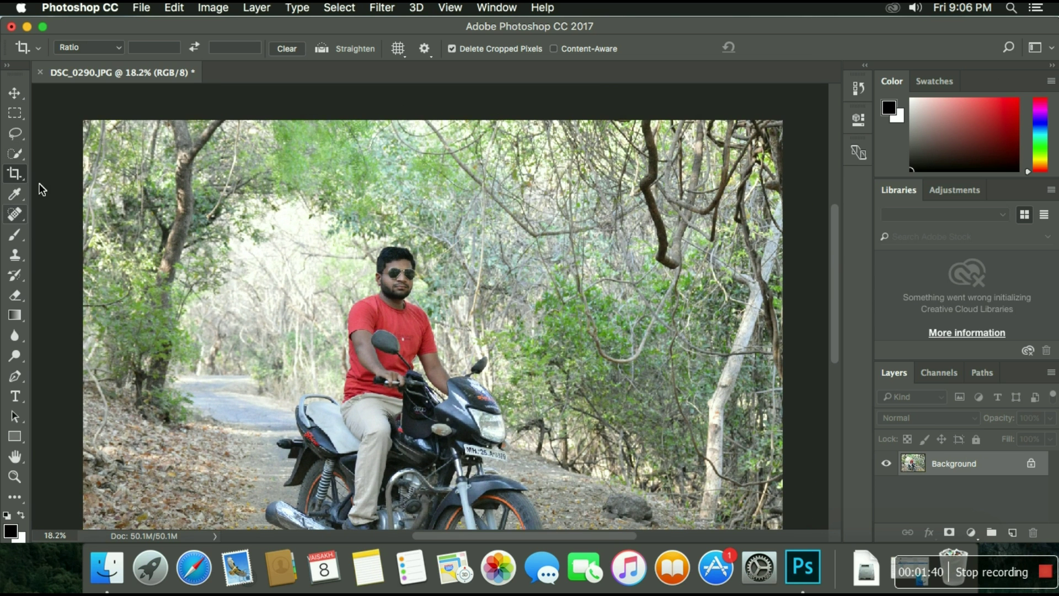
{"action": "left_click", "coordinate": [19, 253]}
{"action": "left_click", "coordinate": [21, 241]}
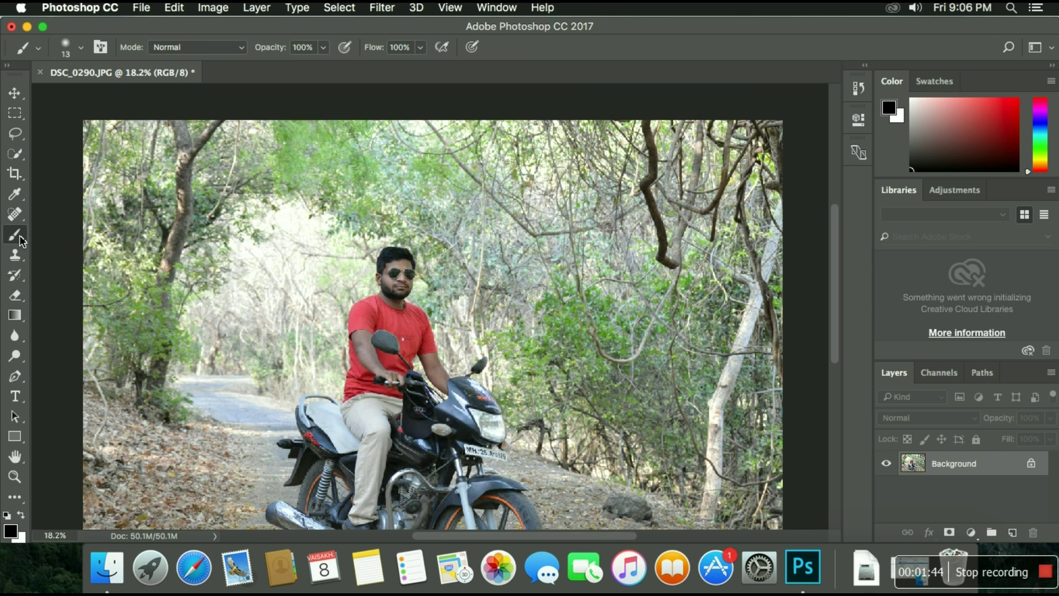
{"action": "left_click", "coordinate": [61, 239]}
{"action": "key", "text": "bracketright"}
{"action": "key", "text": "bracketright"}
{"action": "key", "text": "bracketright"}
{"action": "key", "text": "bracketright"}
{"action": "key", "text": "bracketright"}
{"action": "key", "text": "bracketright"}
{"action": "key", "text": "bracketright"}
{"action": "key", "text": "bracketright"}
{"action": "key", "text": "bracketright"}
{"action": "key", "text": "bracketright"}
{"action": "key", "text": "bracketright"}
{"action": "key", "text": "bracketright"}
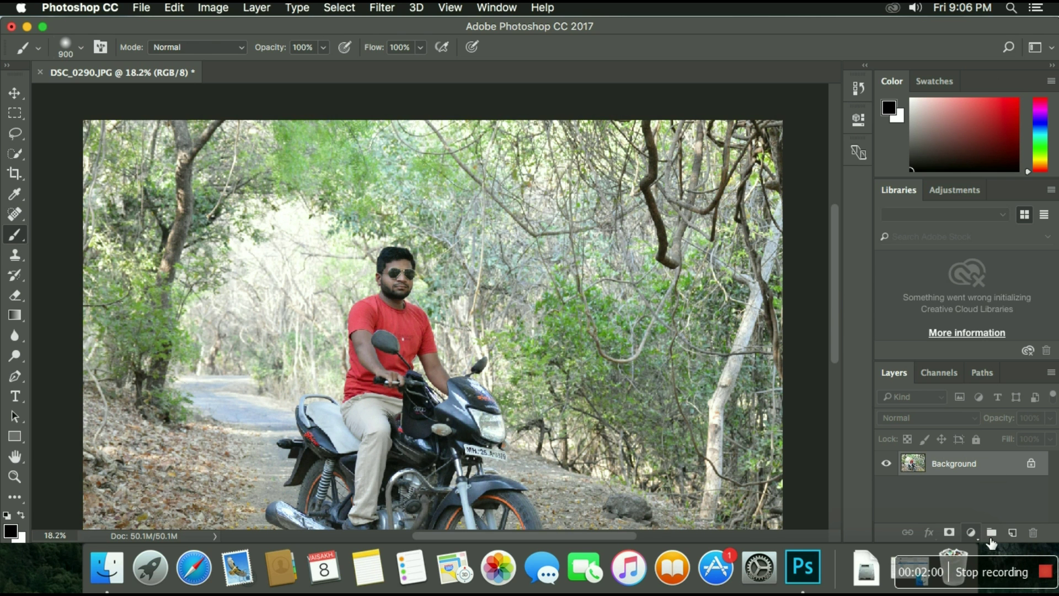
- Add an empty Layer 1 and set the foreground colour to a saturated red-orange
{"action": "left_click", "coordinate": [1013, 534]}
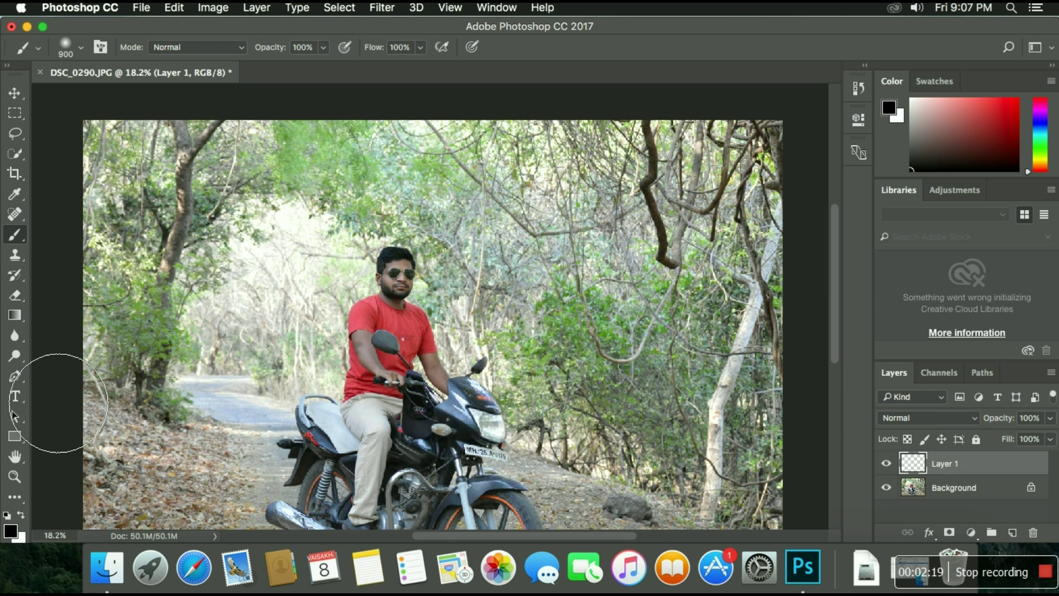
{"action": "left_click", "coordinate": [10, 530]}
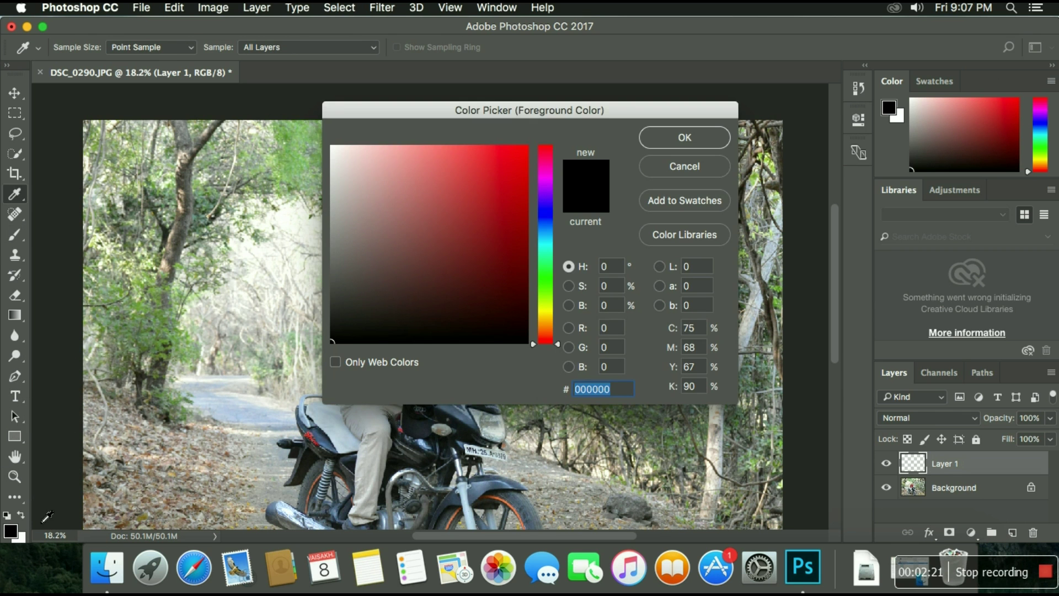
{"action": "left_click_drag", "start_coordinate": [545, 246], "coordinate": [553, 309]}
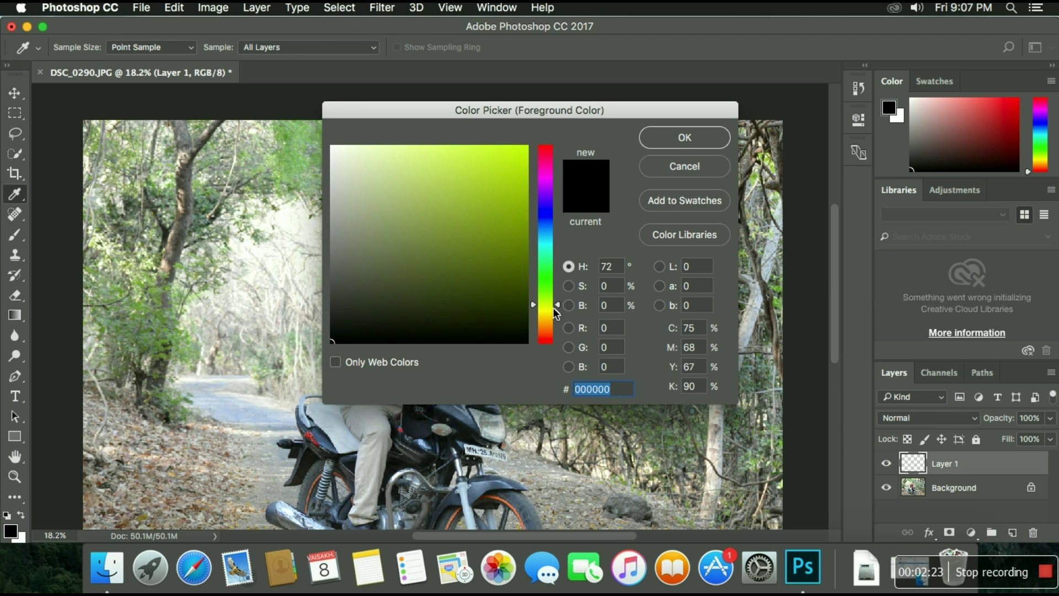
{"action": "left_click", "coordinate": [421, 154]}
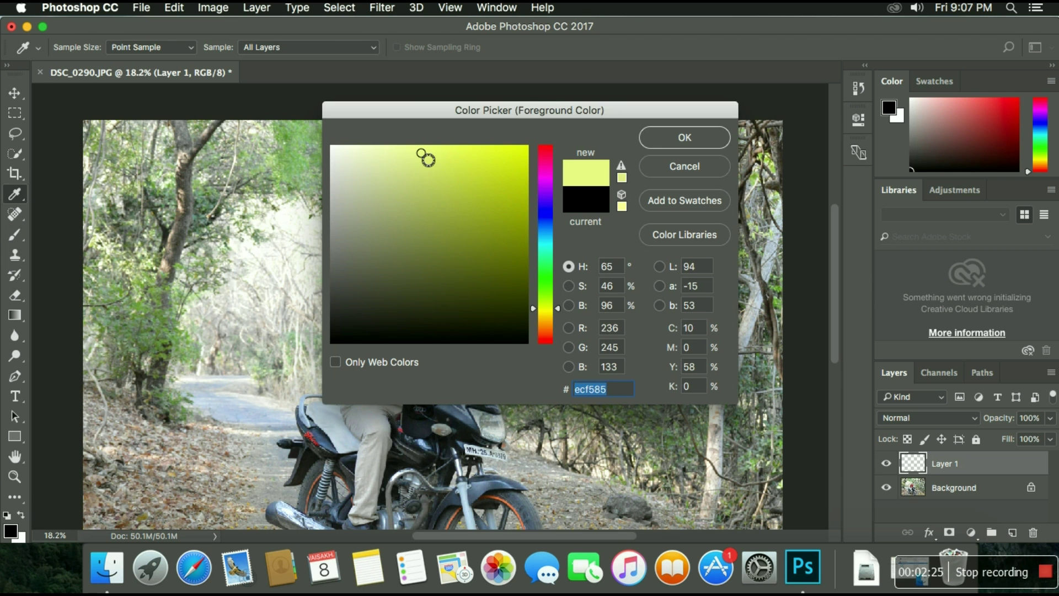
{"action": "left_click", "coordinate": [552, 324]}
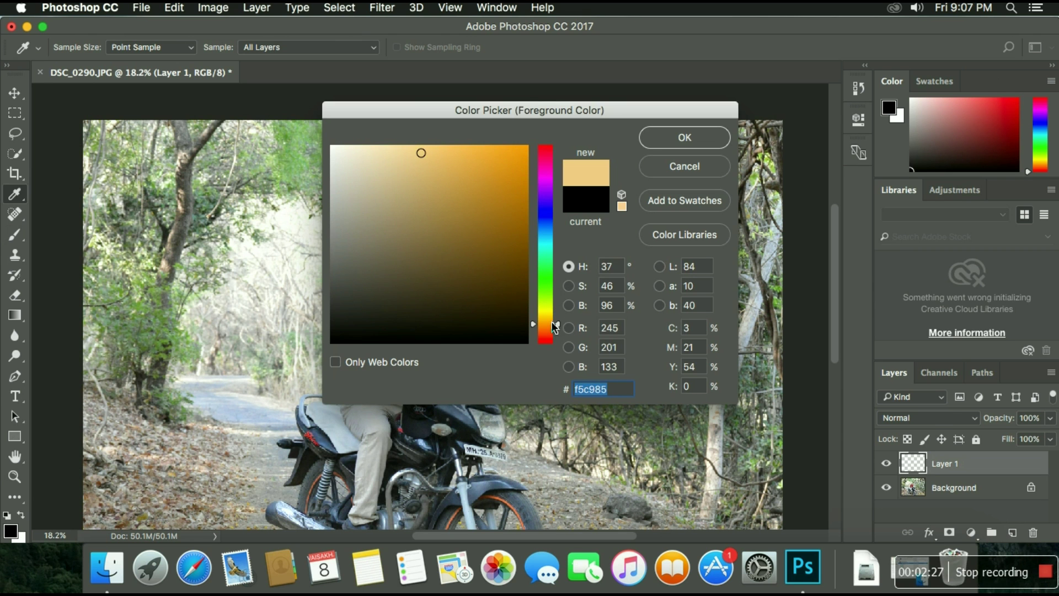
{"action": "left_click", "coordinate": [477, 151]}
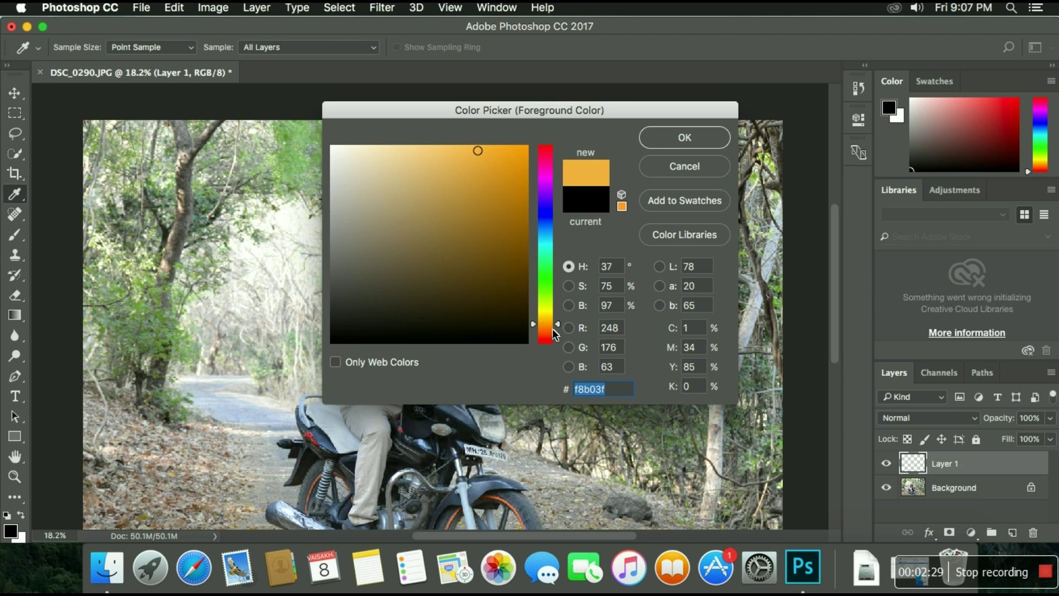
{"action": "left_click_drag", "start_coordinate": [554, 323], "coordinate": [550, 335]}
{"action": "left_click", "coordinate": [662, 138]}
{"action": "key", "text": "b"}
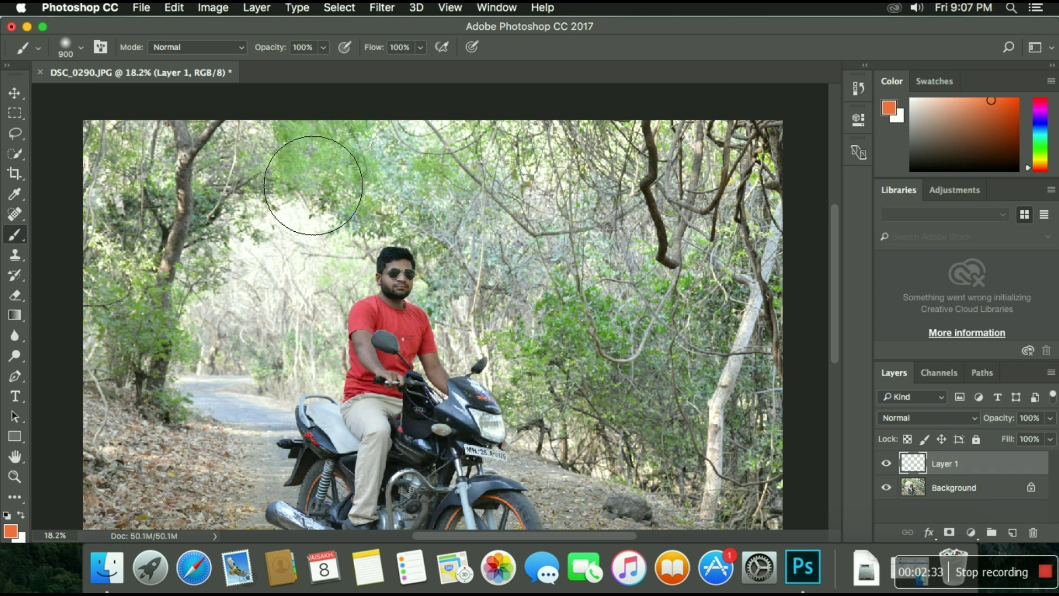
- Brush orange over the trees along the top and sides on Layer 1, and open the Filter menu
{"action": "mouse_move", "coordinate": [165, 177]}
{"action": "left_mouse_down"}
{"action": "mouse_move", "coordinate": [223, 224]}
{"action": "mouse_move", "coordinate": [112, 291]}
{"action": "mouse_move", "coordinate": [123, 177]}
{"action": "mouse_move", "coordinate": [160, 160]}
{"action": "mouse_move", "coordinate": [425, 118]}
{"action": "mouse_move", "coordinate": [721, 154]}
{"action": "mouse_move", "coordinate": [749, 179]}
{"action": "mouse_move", "coordinate": [745, 307]}
{"action": "mouse_move", "coordinate": [769, 414]}
{"action": "mouse_move", "coordinate": [744, 437]}
{"action": "mouse_move", "coordinate": [648, 366]}
{"action": "mouse_move", "coordinate": [640, 317]}
{"action": "mouse_move", "coordinate": [685, 256]}
{"action": "mouse_move", "coordinate": [673, 224]}
{"action": "mouse_move", "coordinate": [559, 220]}
{"action": "mouse_move", "coordinate": [472, 177]}
{"action": "mouse_move", "coordinate": [553, 307]}
{"action": "mouse_move", "coordinate": [628, 387]}
{"action": "mouse_move", "coordinate": [648, 392]}
{"action": "mouse_move", "coordinate": [577, 366]}
{"action": "mouse_move", "coordinate": [539, 300]}
{"action": "mouse_move", "coordinate": [460, 240]}
{"action": "mouse_move", "coordinate": [437, 171]}
{"action": "mouse_move", "coordinate": [305, 181]}
{"action": "mouse_move", "coordinate": [263, 200]}
{"action": "left_mouse_up"}
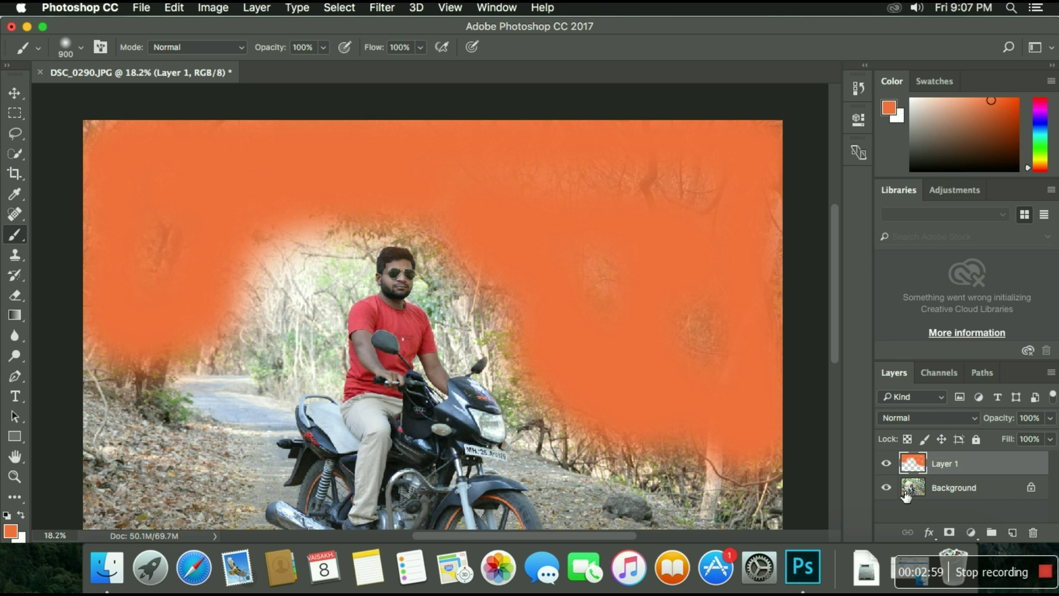
{"action": "left_click", "coordinate": [383, 7]}
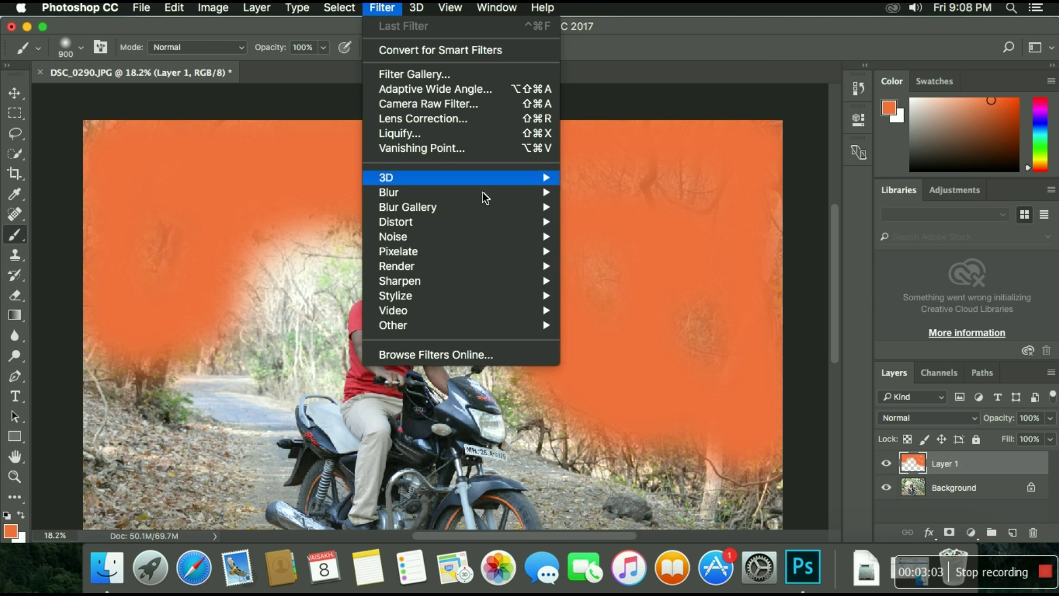
{"action": "mouse_move", "coordinate": [388, 192]}
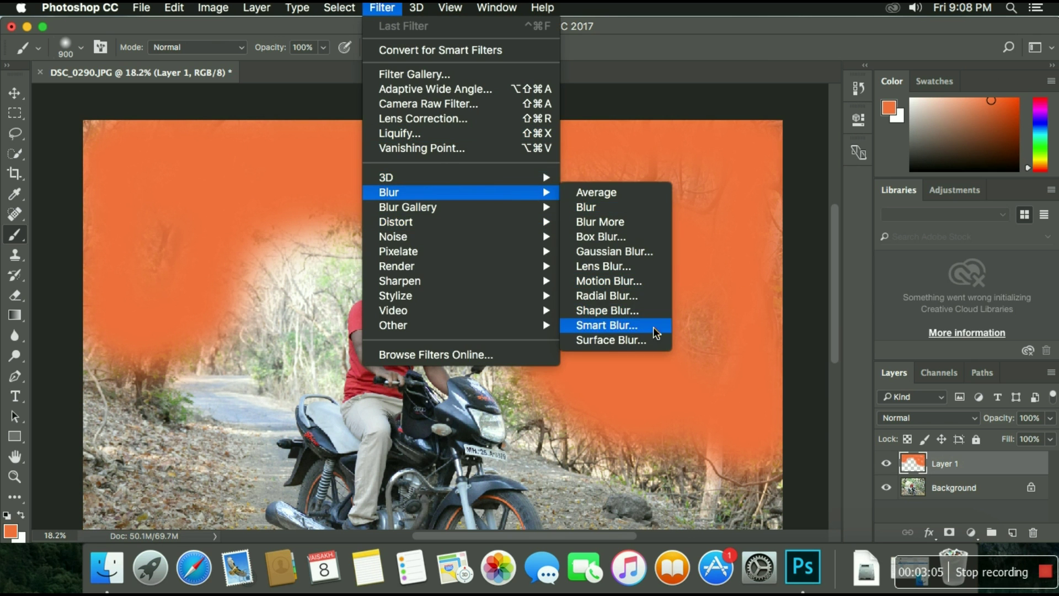
- Apply a 764.8-pixel Gaussian Blur to the orange paint on Layer 1
{"action": "left_click", "coordinate": [655, 253]}
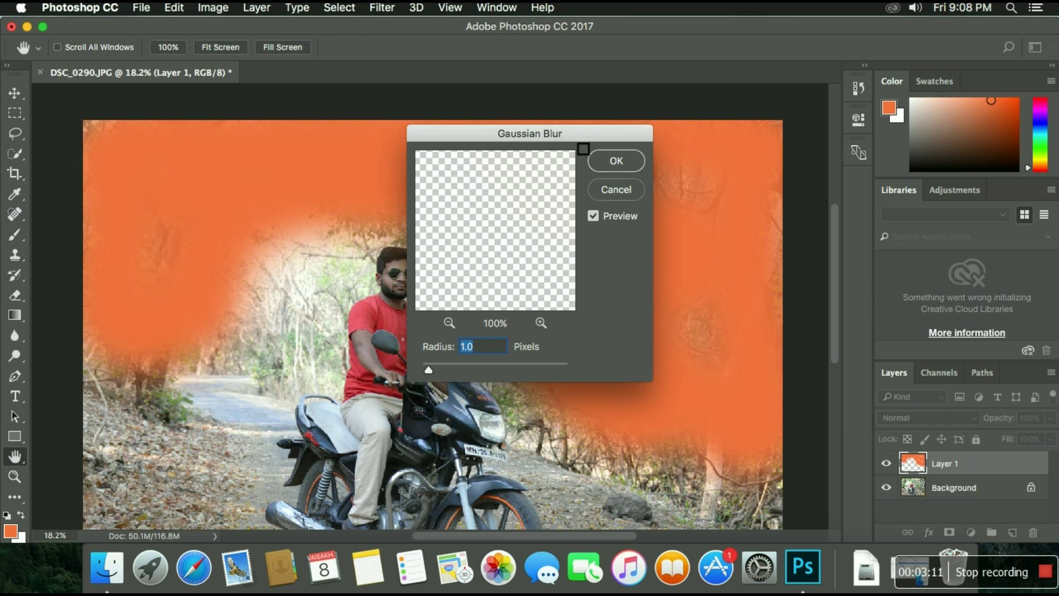
{"action": "left_click_drag", "start_coordinate": [589, 141], "coordinate": [760, 191]}
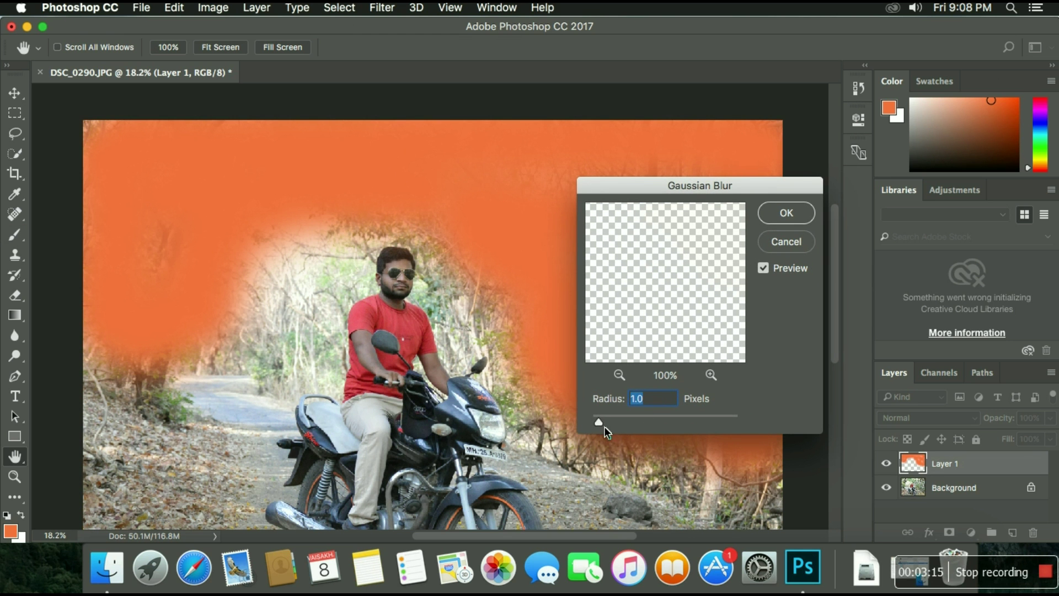
{"action": "mouse_move", "coordinate": [644, 419]}
{"action": "left_mouse_down"}
{"action": "mouse_move", "coordinate": [700, 350]}
{"action": "mouse_move", "coordinate": [666, 372]}
{"action": "left_mouse_up"}
{"action": "left_click", "coordinate": [620, 375]}
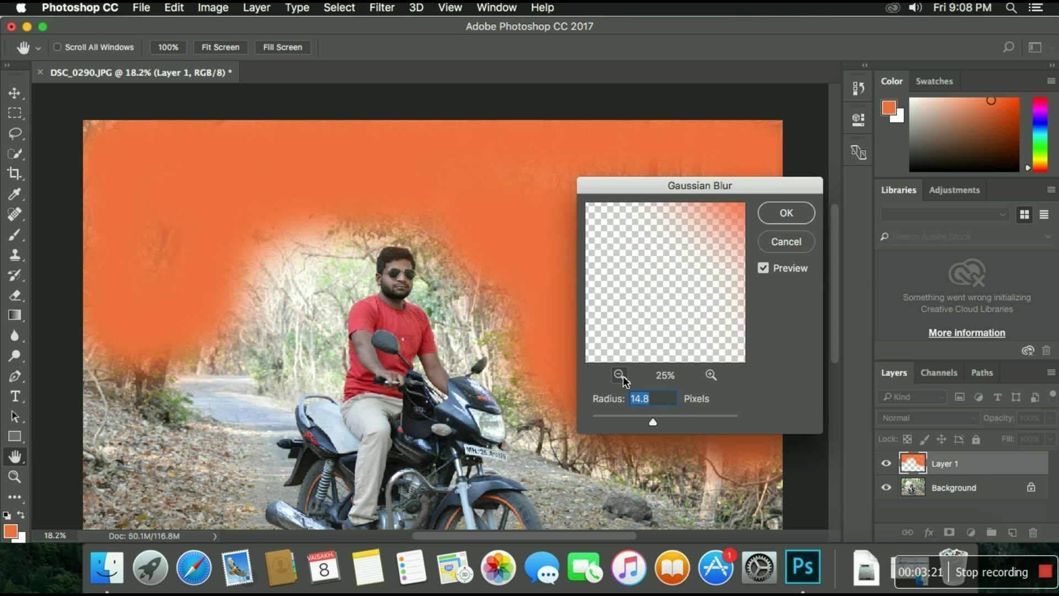
{"action": "left_click", "coordinate": [620, 375]}
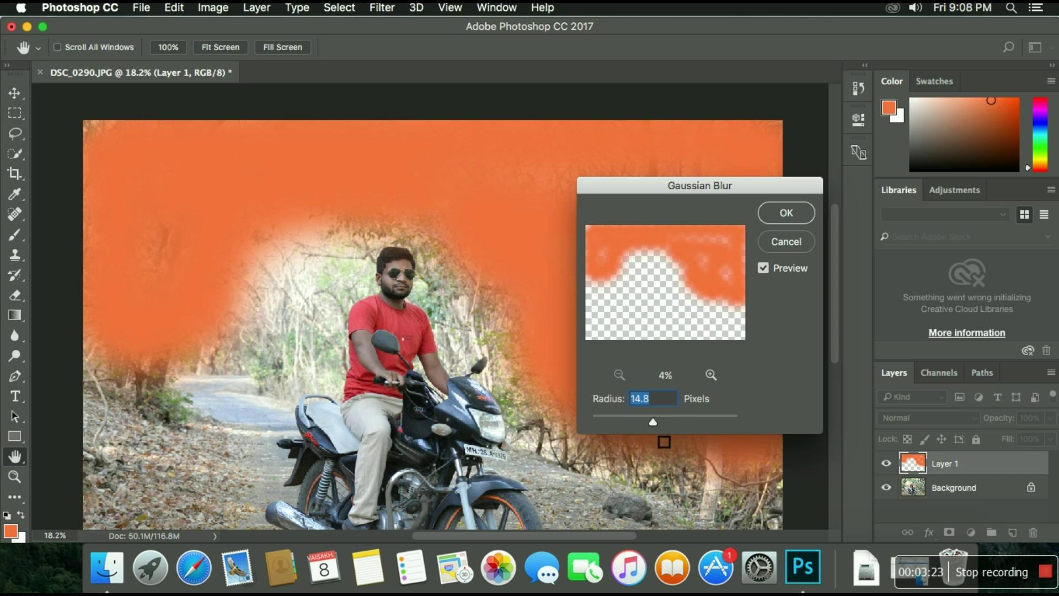
{"action": "left_click_drag", "start_coordinate": [659, 427], "coordinate": [734, 423]}
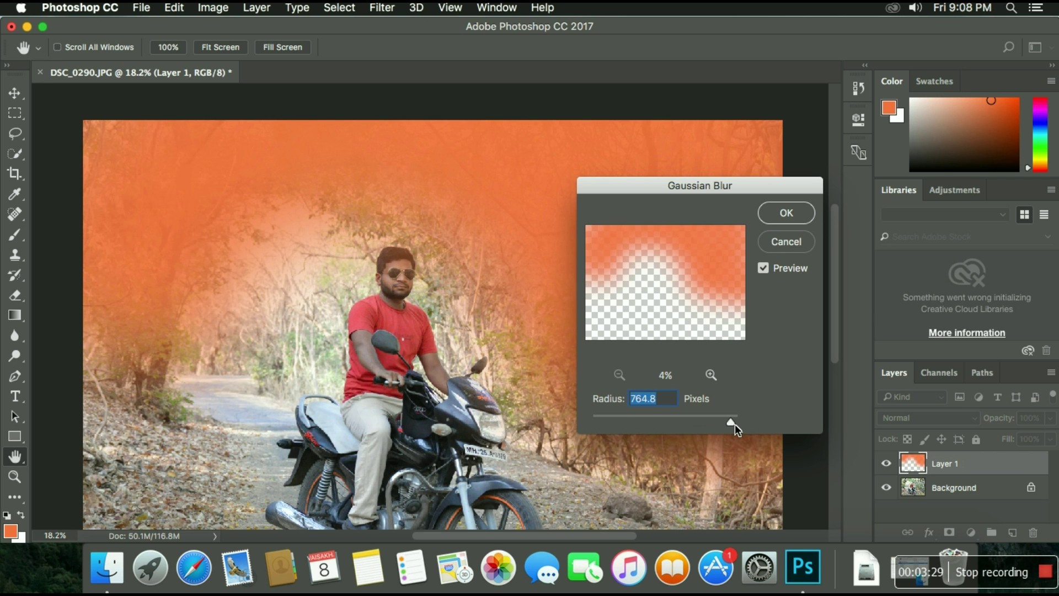
{"action": "left_click", "coordinate": [790, 218]}
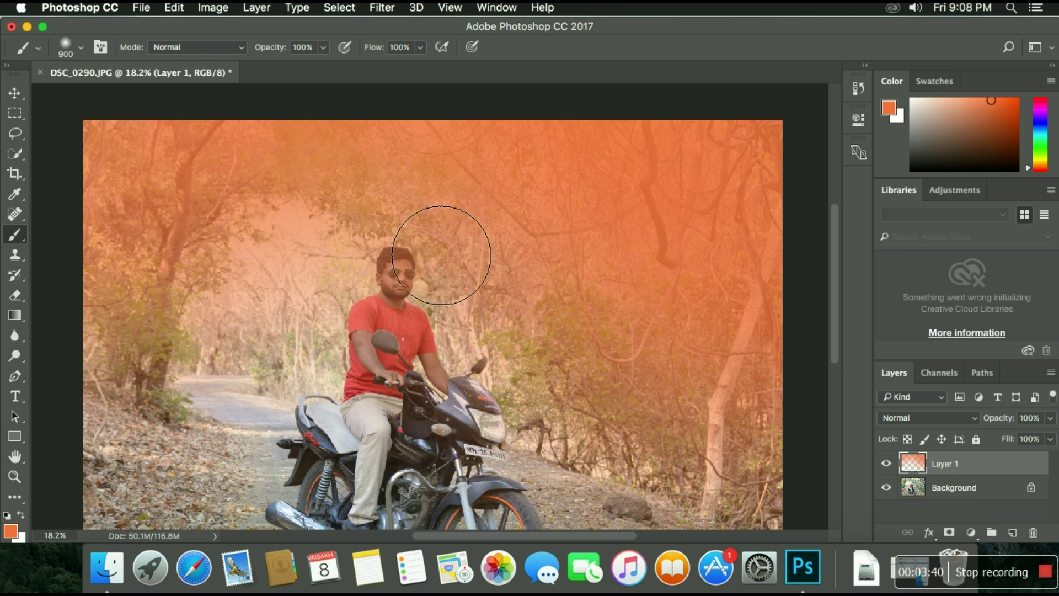
- Switch to the Eraser with a large soft brush and erase orange around the rider's head
{"action": "left_click", "coordinate": [16, 215]}
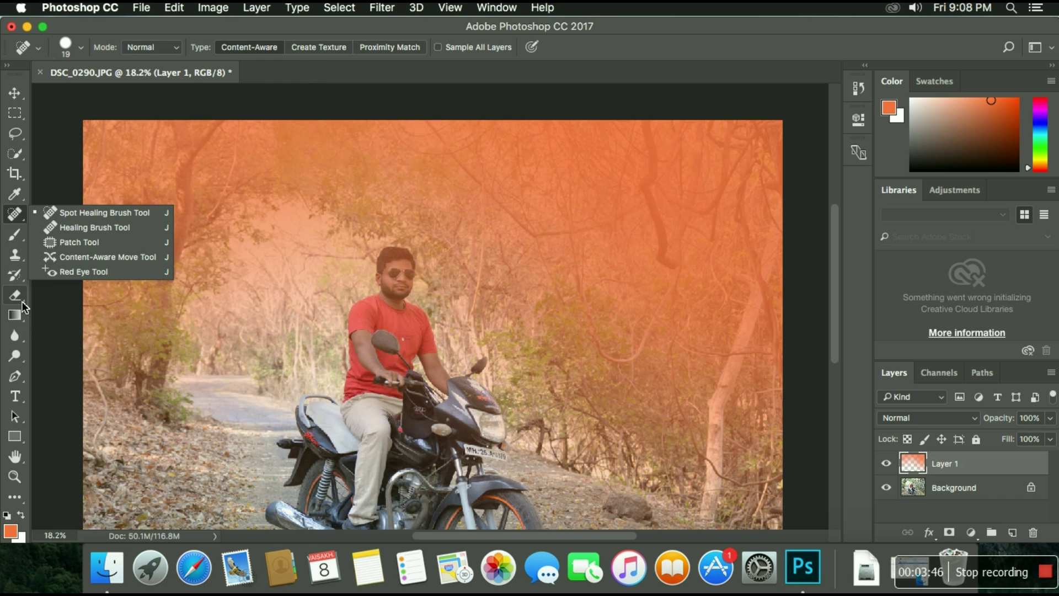
{"action": "left_click_drag", "start_coordinate": [22, 307], "coordinate": [72, 302]}
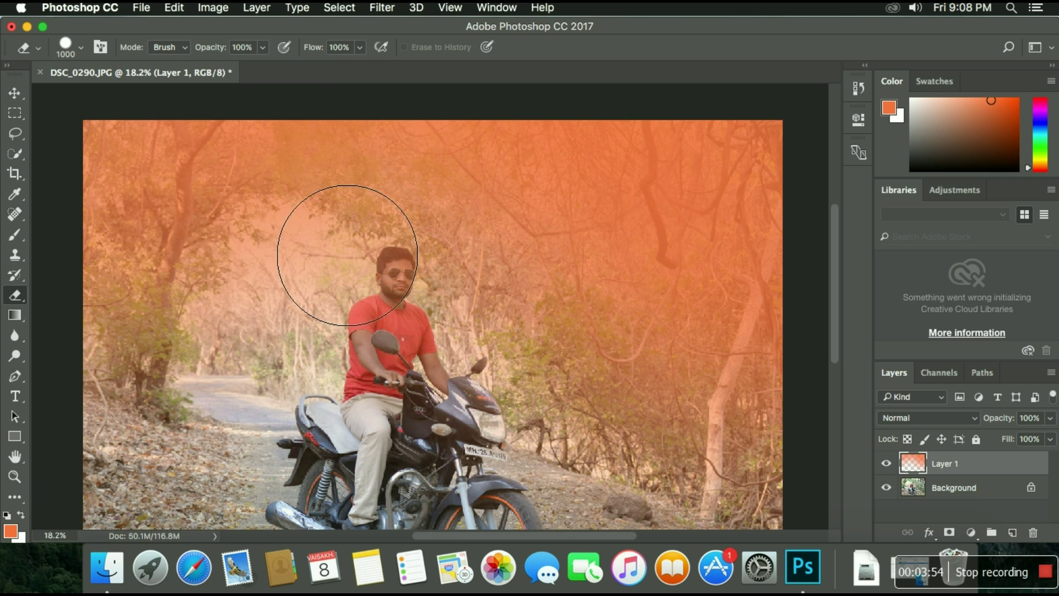
{"action": "left_click", "coordinate": [84, 50]}
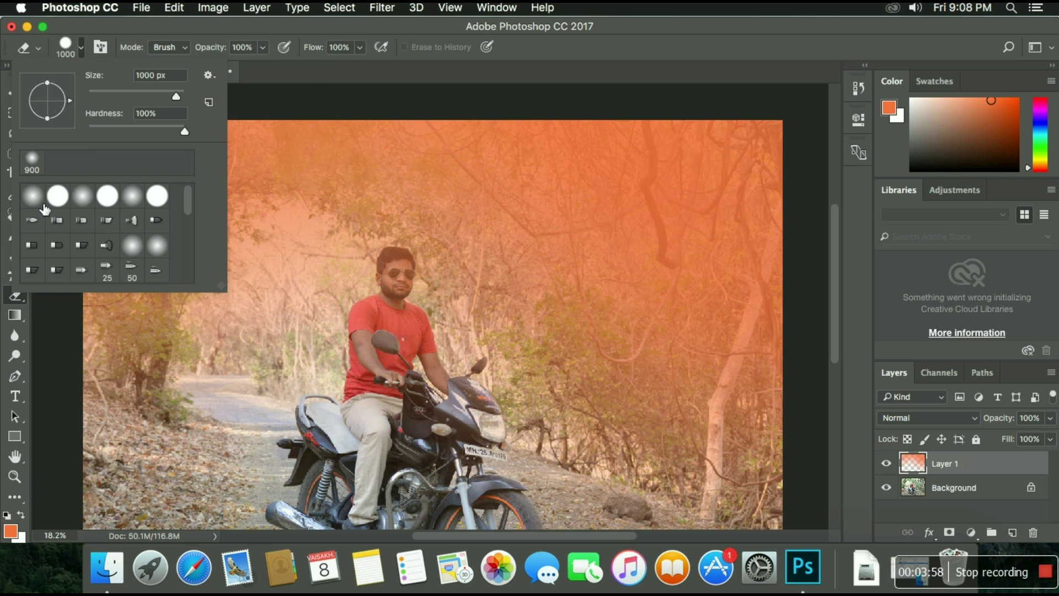
{"action": "left_click", "coordinate": [723, 33]}
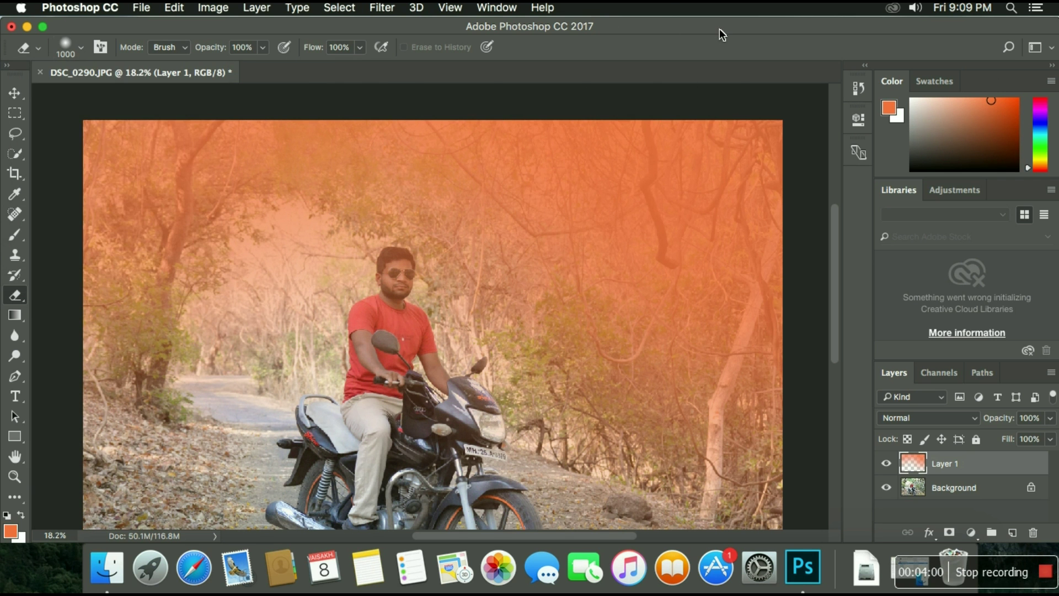
{"action": "mouse_move", "coordinate": [366, 279]}
{"action": "left_mouse_down"}
{"action": "mouse_move", "coordinate": [395, 288]}
{"action": "mouse_move", "coordinate": [557, 423]}
{"action": "mouse_move", "coordinate": [394, 298]}
{"action": "mouse_move", "coordinate": [211, 443]}
{"action": "mouse_move", "coordinate": [344, 357]}
{"action": "mouse_move", "coordinate": [377, 270]}
{"action": "left_mouse_up"}
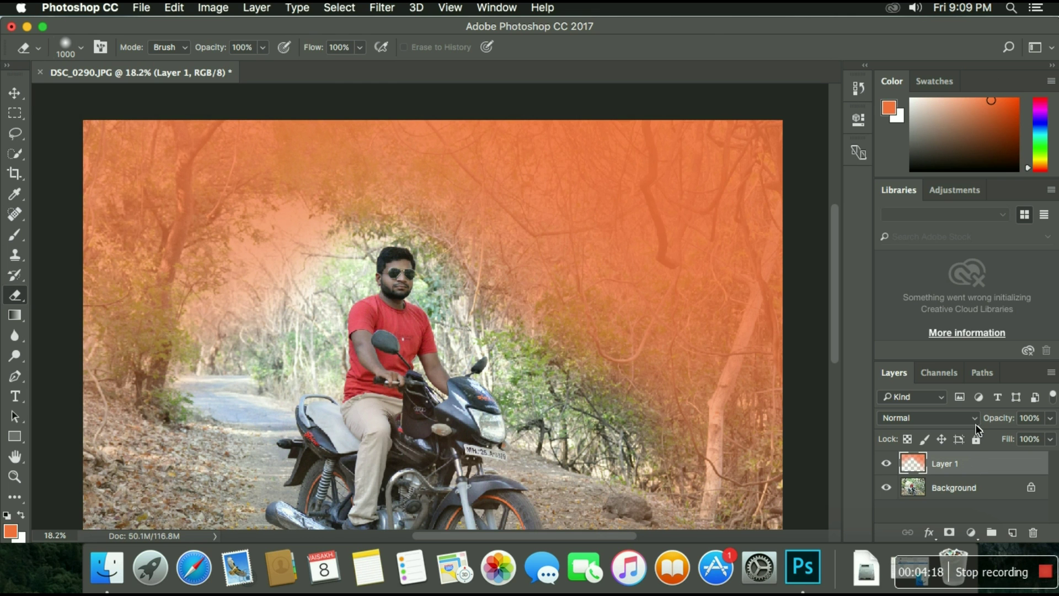
- Try Lighten, Dissolve and Darken on Layer 1, erase more upper-tree orange, then settle on Multiply
{"action": "left_click", "coordinate": [975, 423]}
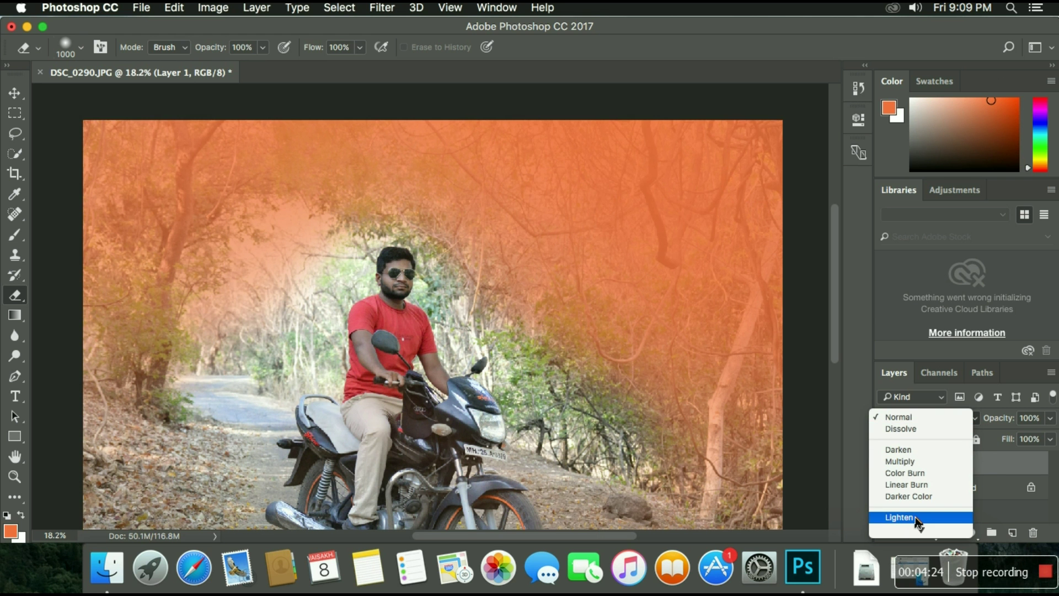
{"action": "left_click", "coordinate": [915, 518]}
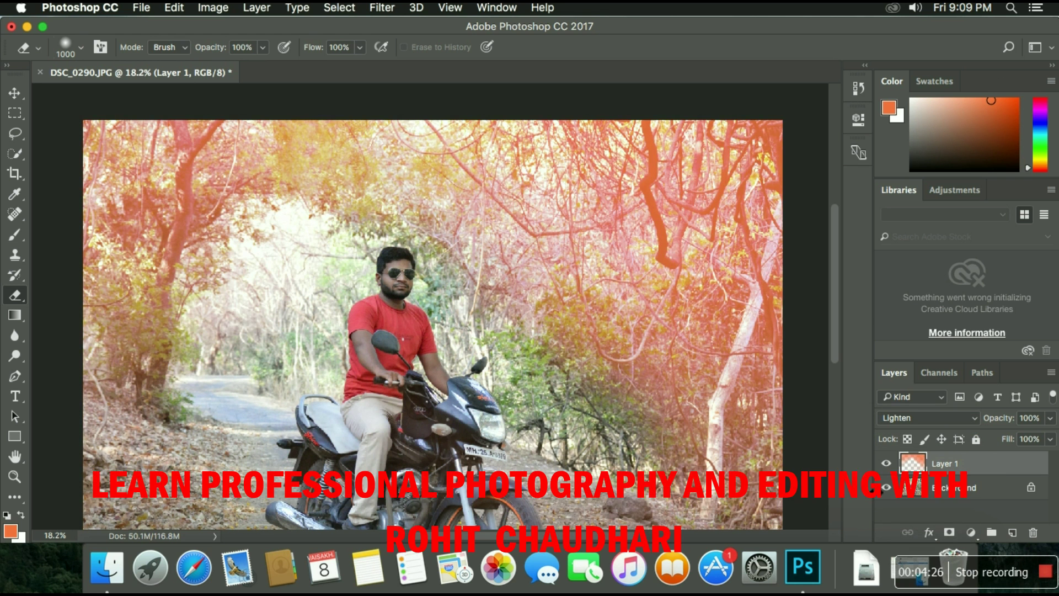
{"action": "left_click_drag", "start_coordinate": [608, 365], "coordinate": [616, 285]}
{"action": "left_click", "coordinate": [965, 418]}
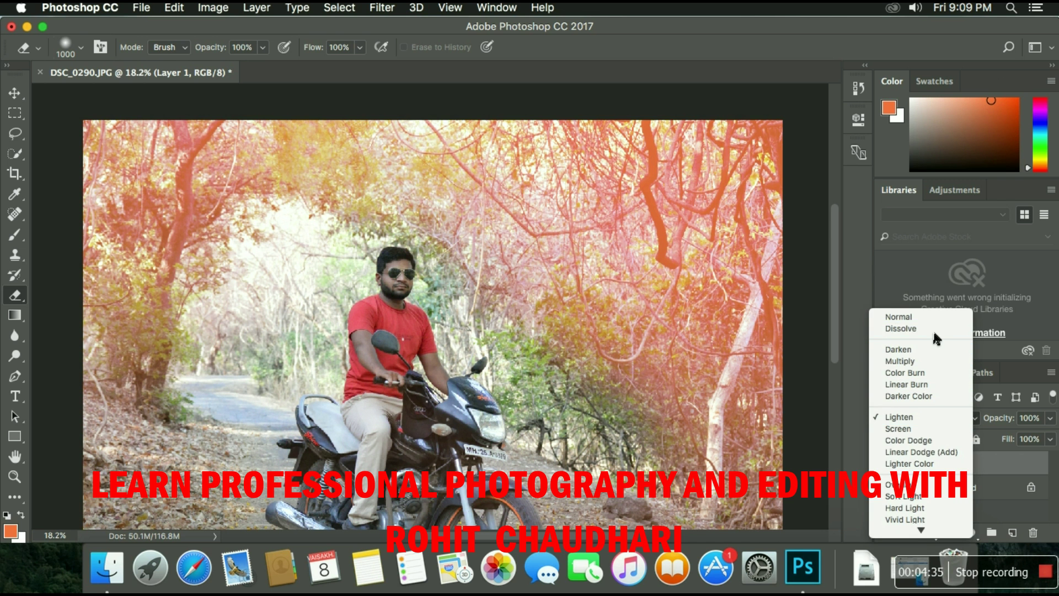
{"action": "left_click", "coordinate": [933, 331]}
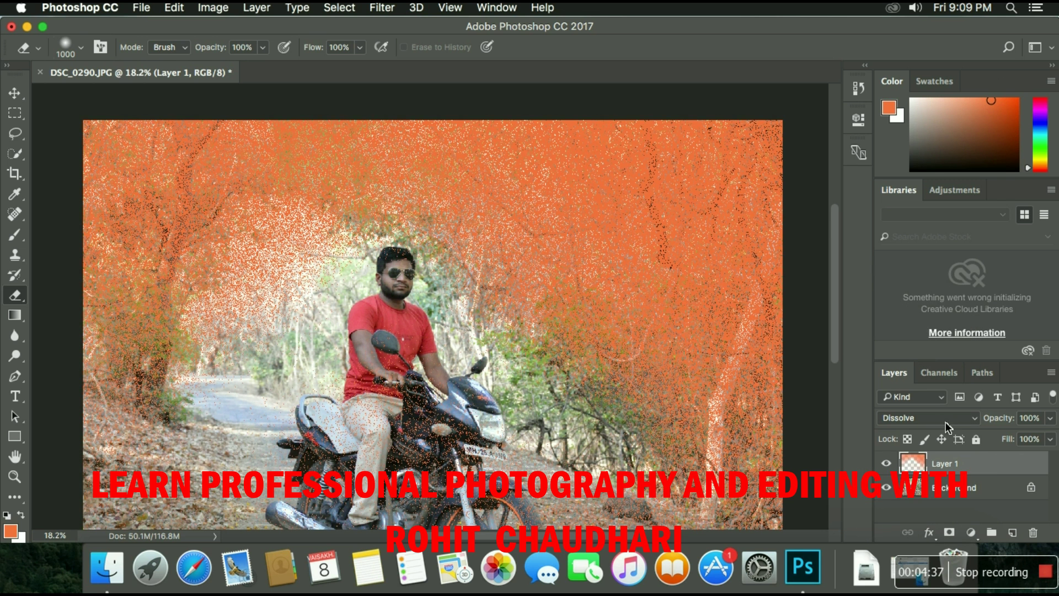
{"action": "left_click", "coordinate": [945, 419]}
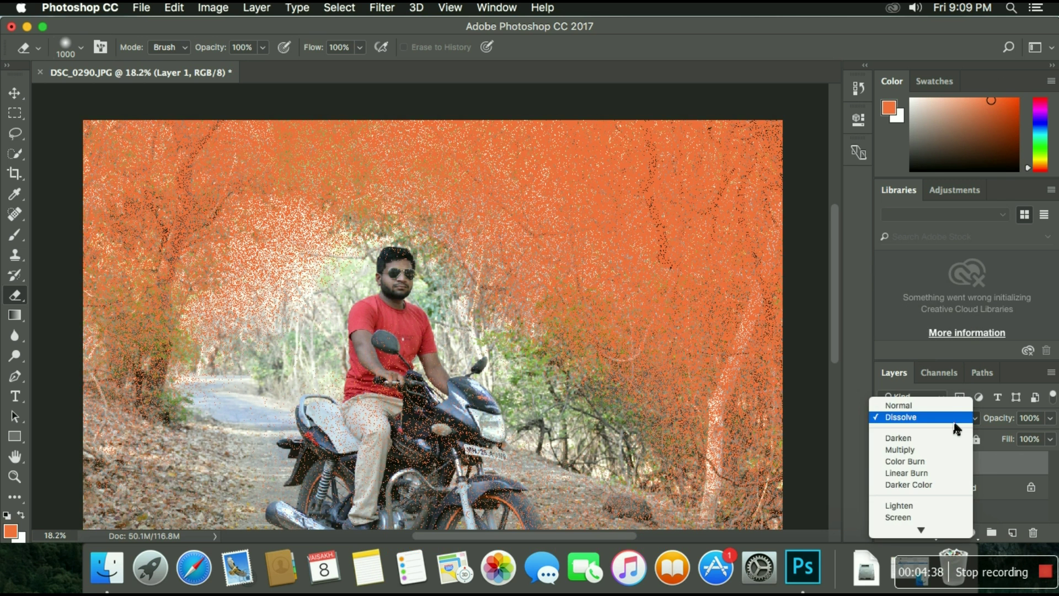
{"action": "left_click", "coordinate": [932, 438]}
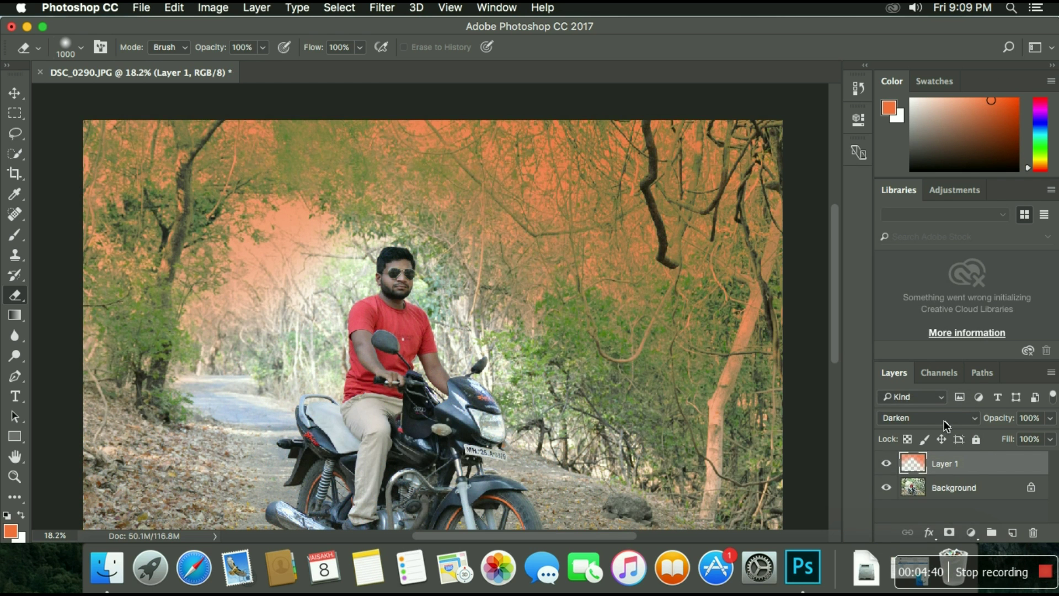
{"action": "left_click", "coordinate": [944, 419]}
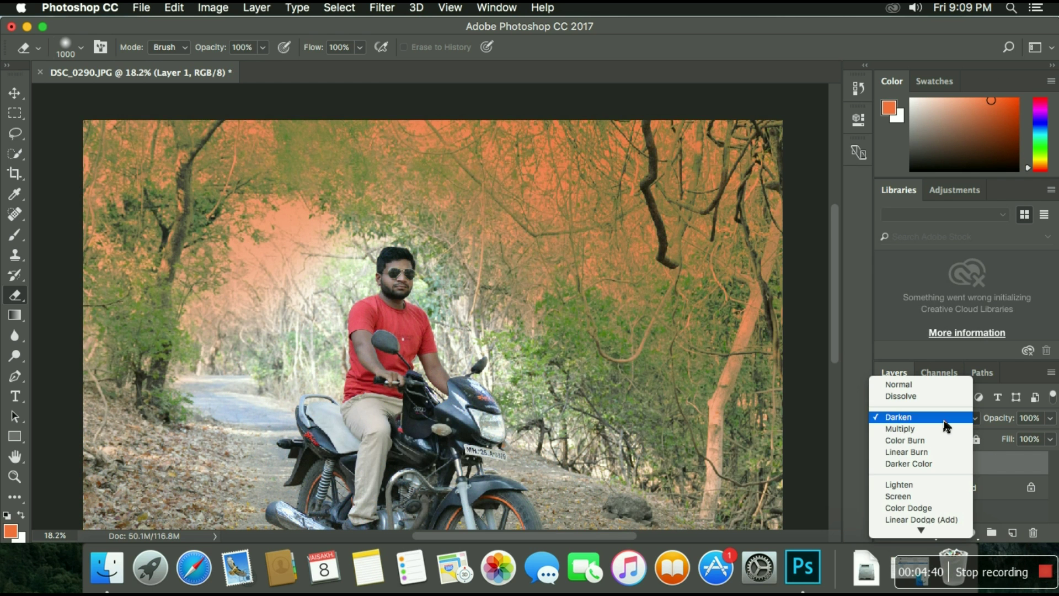
{"action": "left_click", "coordinate": [914, 428]}
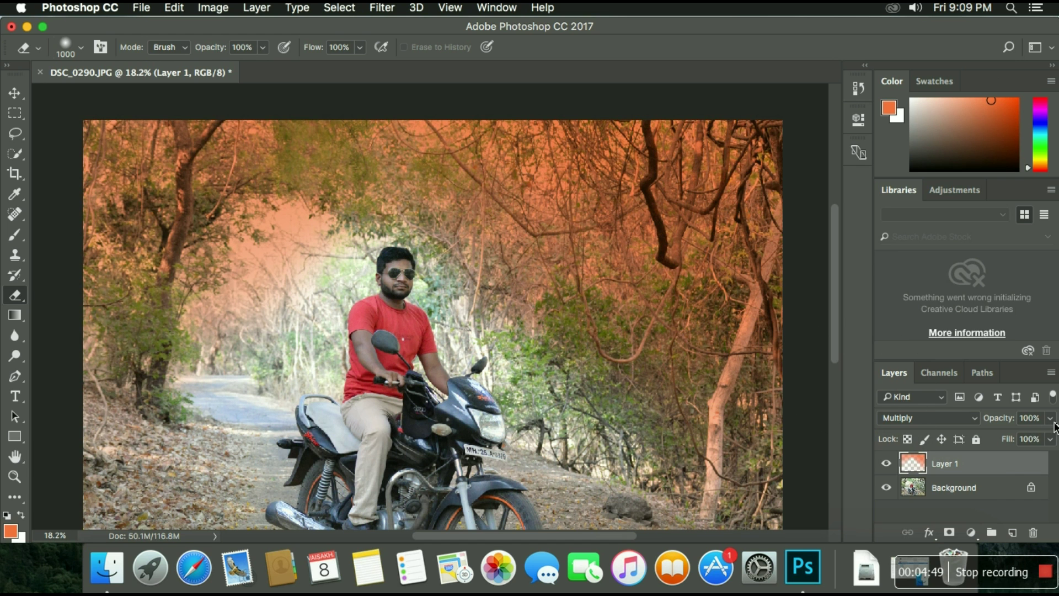
- Lower Layer 1's opacity to 60%
{"action": "left_click_drag", "start_coordinate": [1026, 438], "coordinate": [1027, 438]}
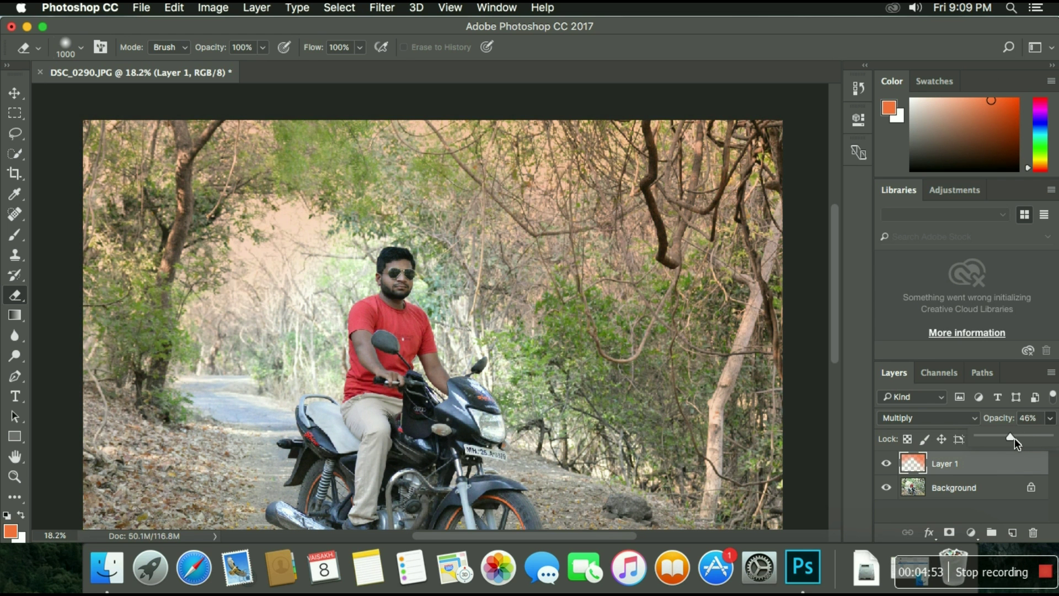
{"action": "left_click", "coordinate": [1024, 442]}
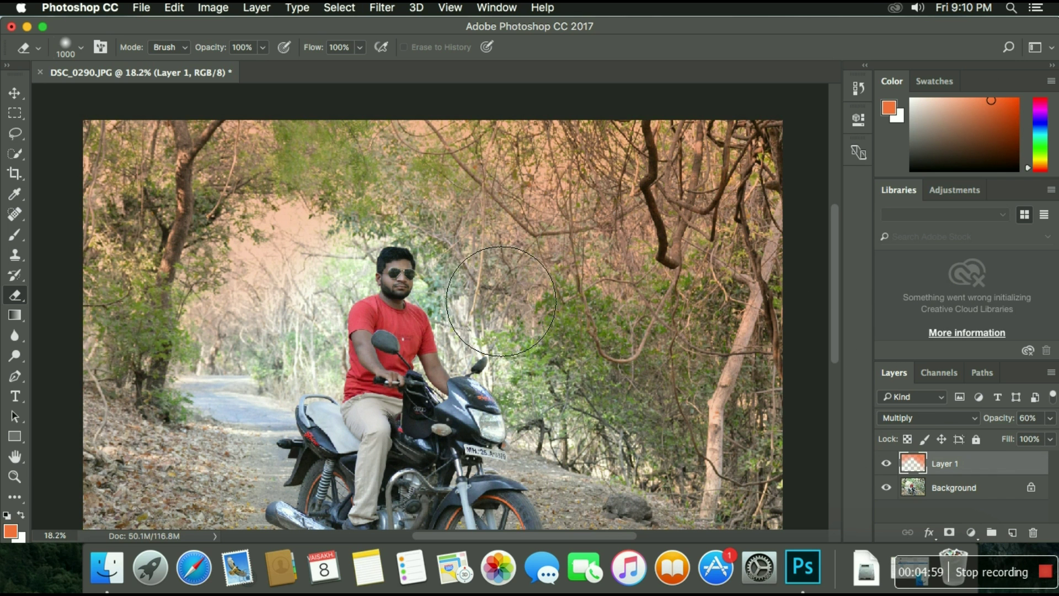
{"action": "scroll", "coordinate": [512, 298], "scroll_direction": "down", "scroll_amount": 2}
{"action": "scroll", "coordinate": [604, 291], "scroll_direction": "down", "scroll_amount": 1}
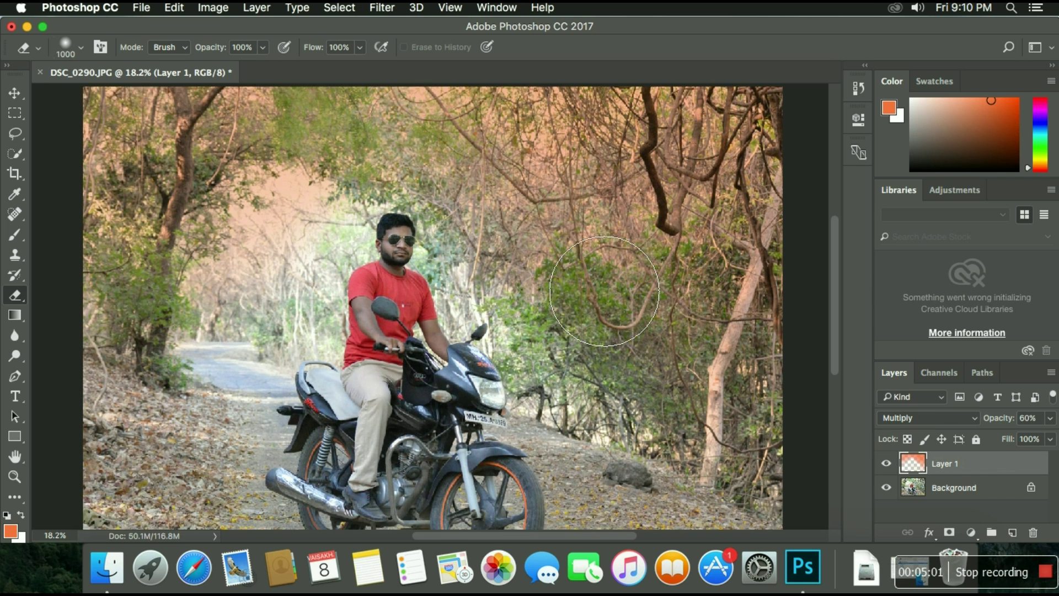
{"action": "scroll", "coordinate": [604, 291], "scroll_direction": "down", "scroll_amount": 1}
{"action": "scroll", "coordinate": [604, 291], "scroll_direction": "down", "scroll_amount": 1}
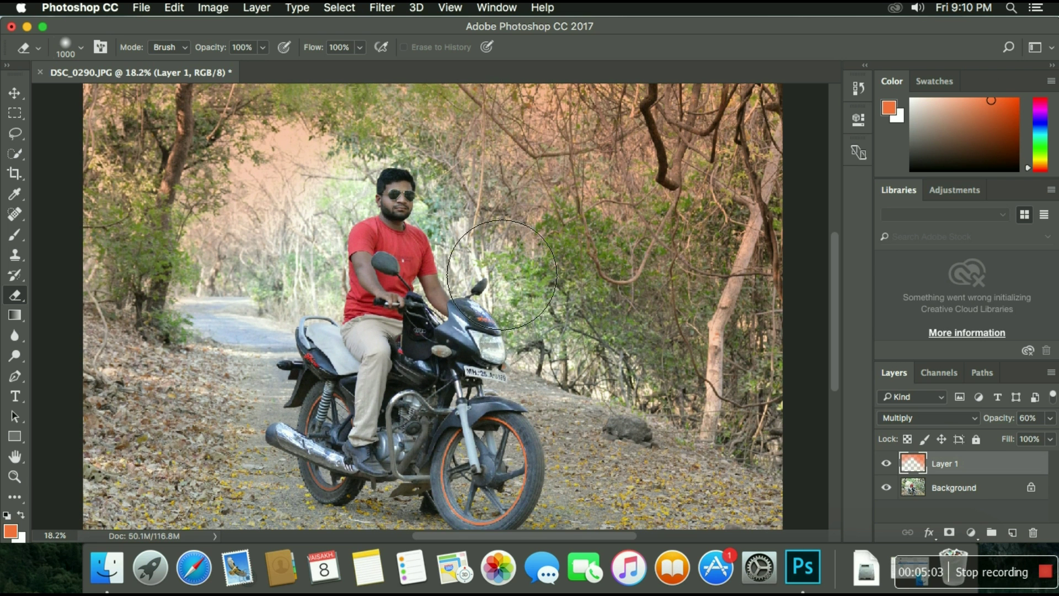
- Switch Layer 1's blend mode to Color Burn and add an empty Layer 2
{"action": "left_click", "coordinate": [975, 418]}
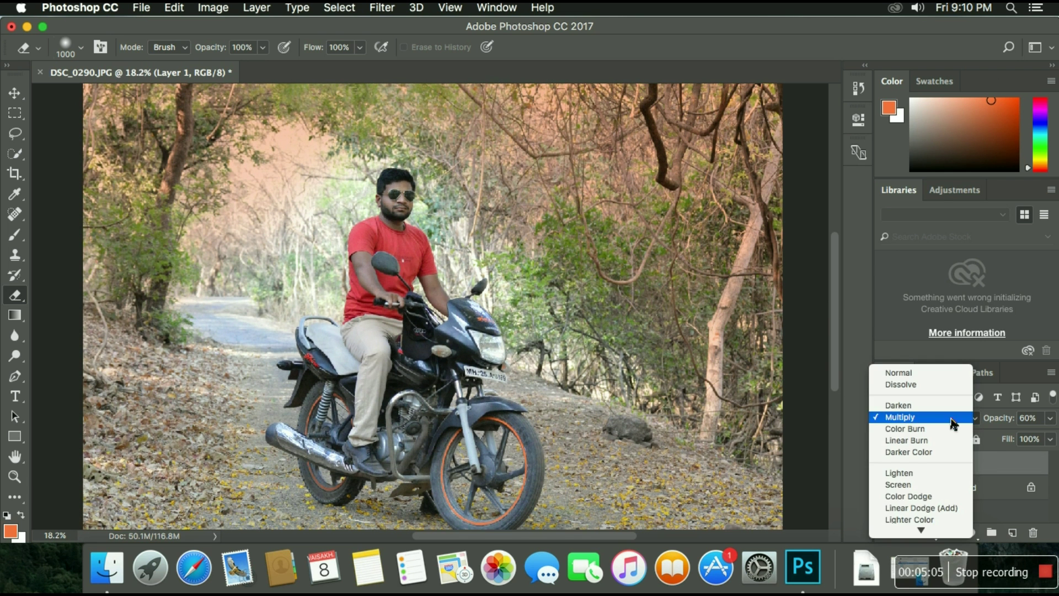
{"action": "left_click", "coordinate": [917, 433]}
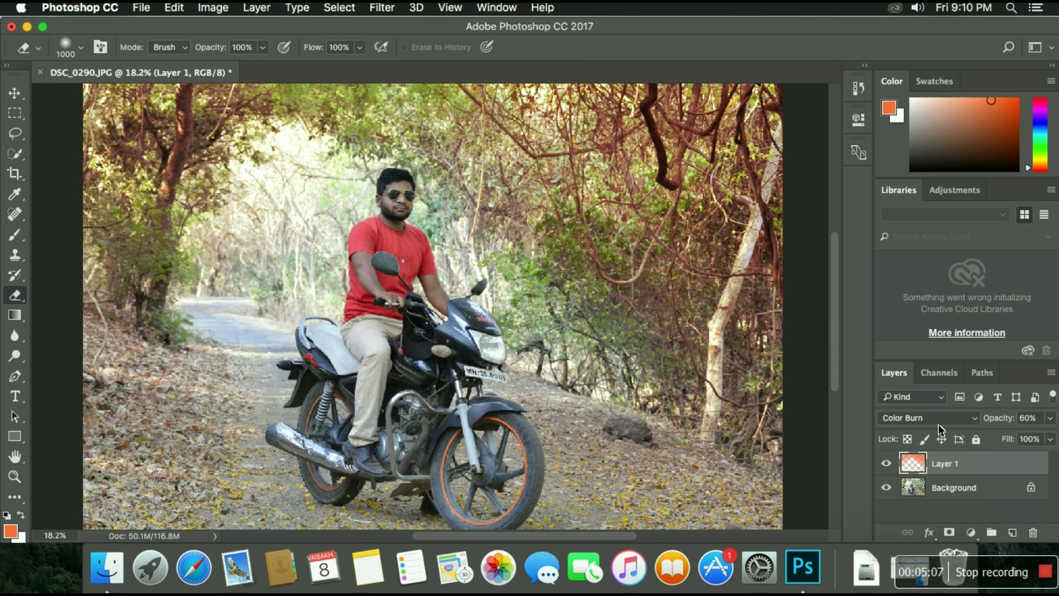
{"action": "scroll", "coordinate": [480, 274], "scroll_direction": "up", "scroll_amount": 3}
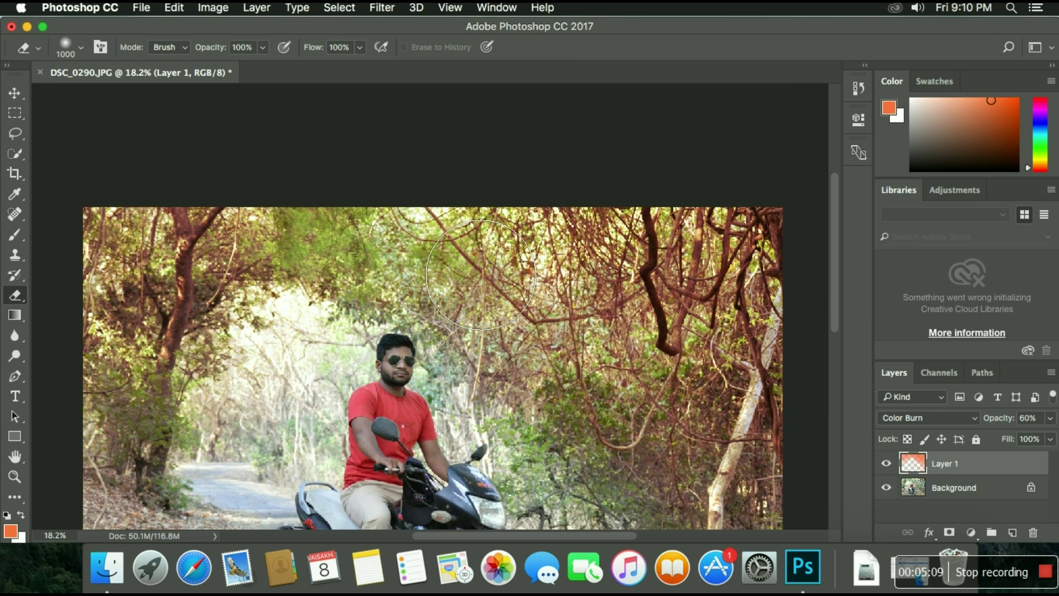
{"action": "scroll", "coordinate": [479, 274], "scroll_direction": "down", "scroll_amount": 3}
{"action": "scroll", "coordinate": [482, 273], "scroll_direction": "down", "scroll_amount": 1}
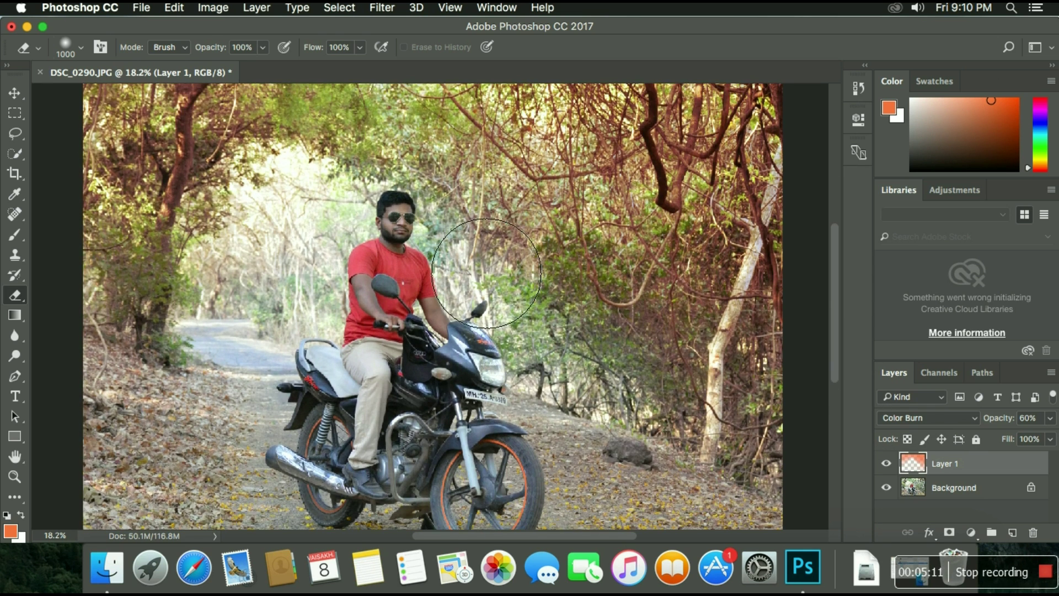
{"action": "scroll", "coordinate": [486, 273], "scroll_direction": "down", "scroll_amount": 2}
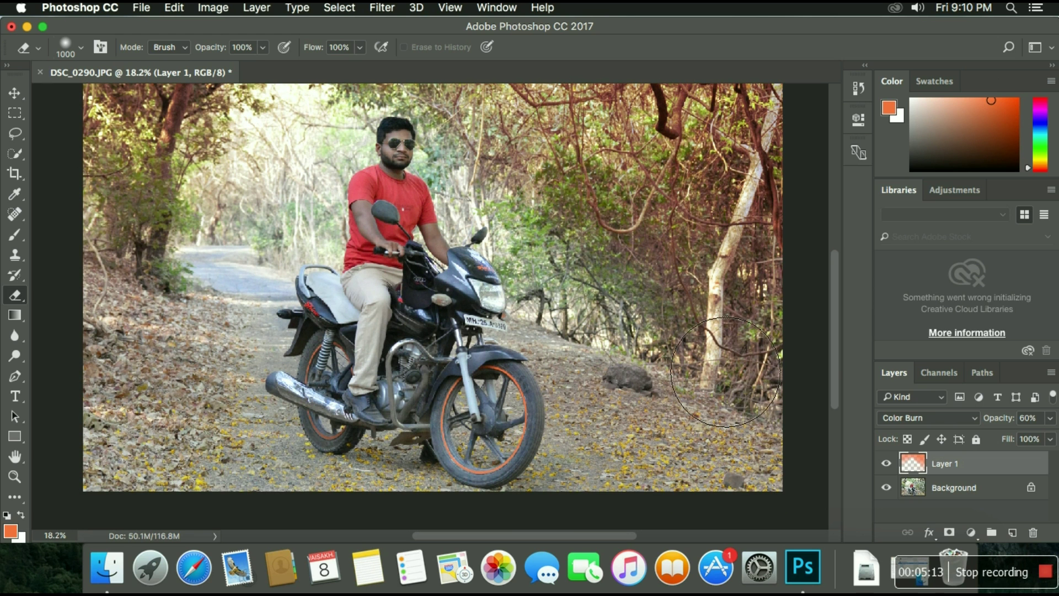
{"action": "left_click", "coordinate": [1013, 533]}
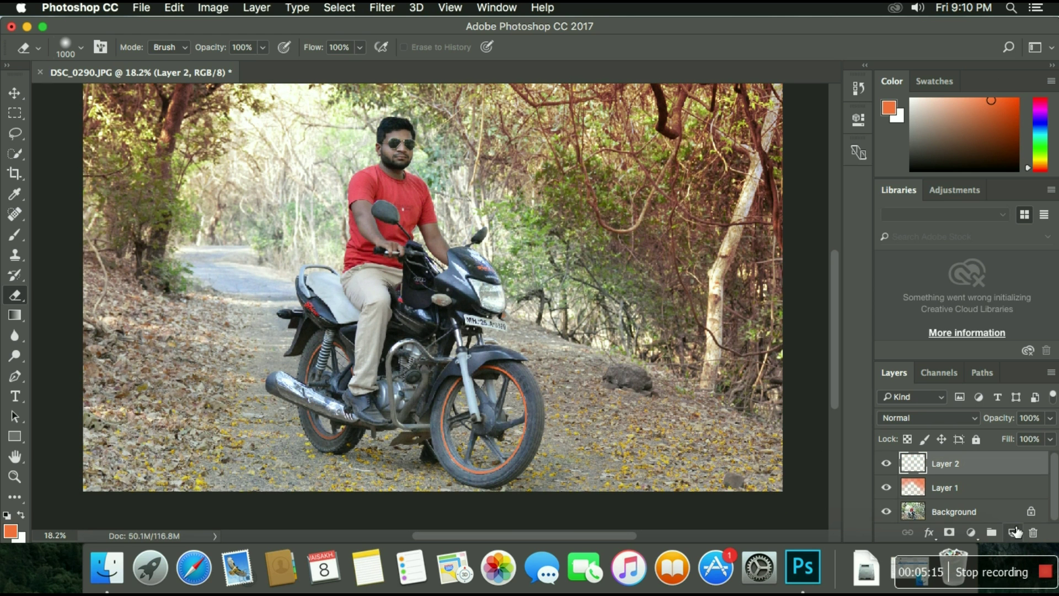
- Paint muted green (7ea955) strokes flanking the rider on Layer 2, then add empty Layer 3
{"action": "left_click", "coordinate": [21, 237]}
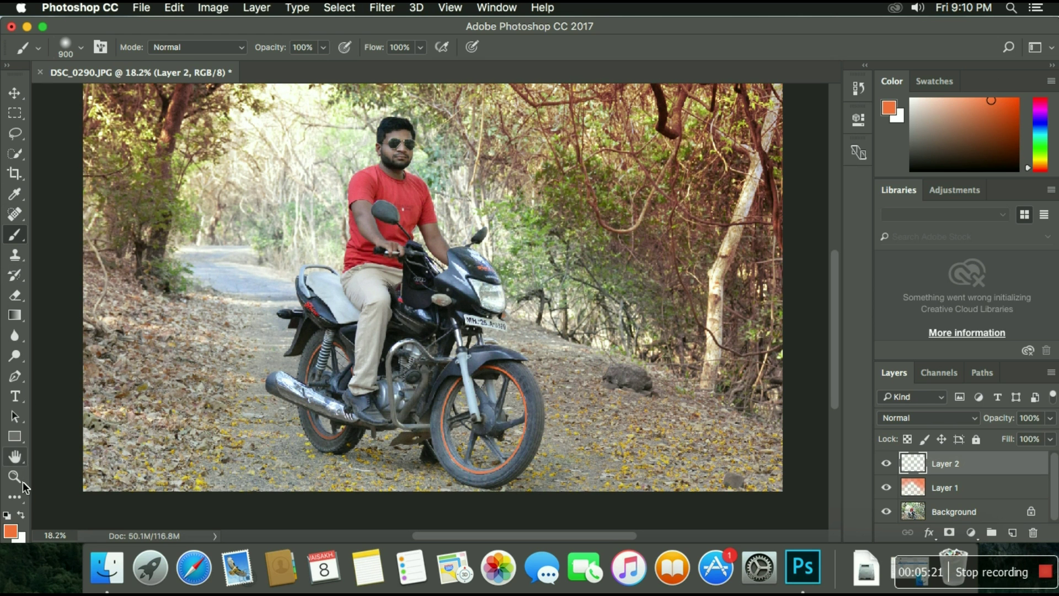
{"action": "left_click", "coordinate": [14, 532]}
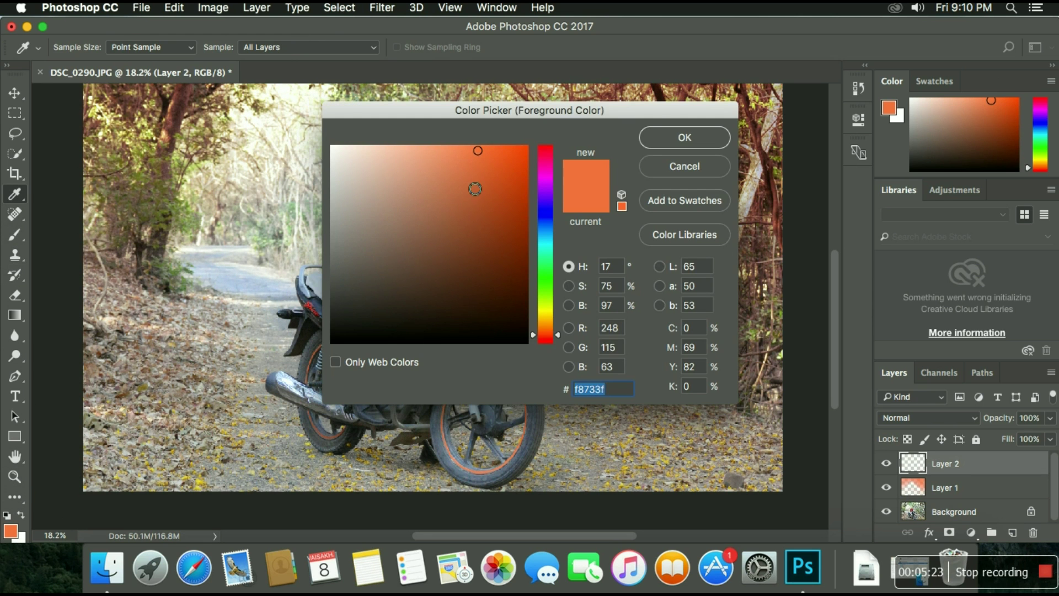
{"action": "left_click", "coordinate": [542, 294]}
{"action": "left_click", "coordinate": [428, 212]}
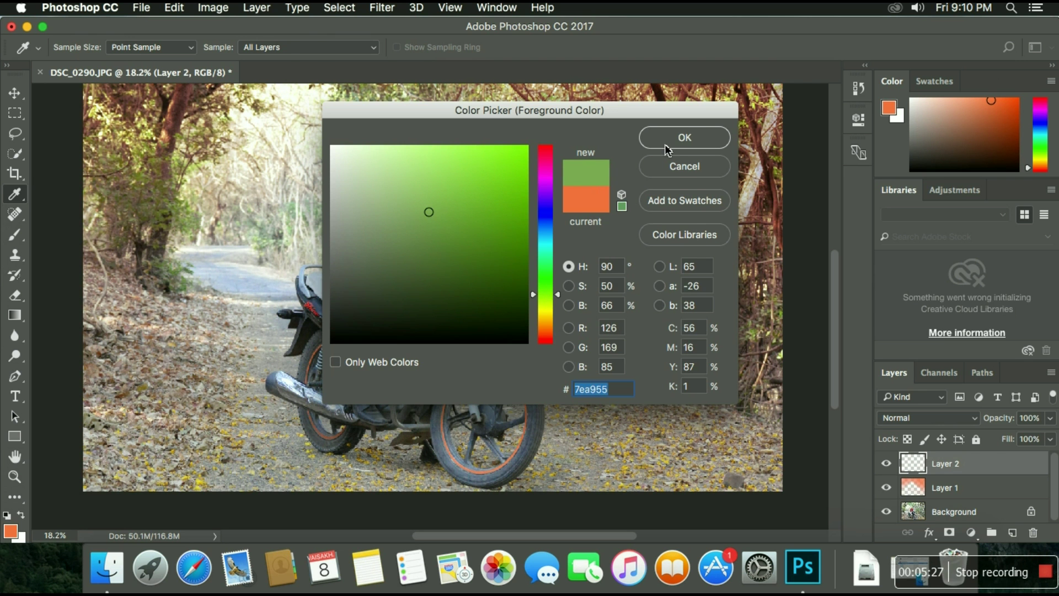
{"action": "left_click", "coordinate": [684, 137]}
{"action": "key", "text": "b"}
{"action": "mouse_move", "coordinate": [309, 135]}
{"action": "left_mouse_down"}
{"action": "mouse_move", "coordinate": [206, 284]}
{"action": "mouse_move", "coordinate": [236, 272]}
{"action": "mouse_move", "coordinate": [319, 166]}
{"action": "mouse_move", "coordinate": [381, 153]}
{"action": "mouse_move", "coordinate": [424, 160]}
{"action": "mouse_move", "coordinate": [518, 220]}
{"action": "mouse_move", "coordinate": [638, 342]}
{"action": "mouse_move", "coordinate": [723, 378]}
{"action": "left_mouse_up"}
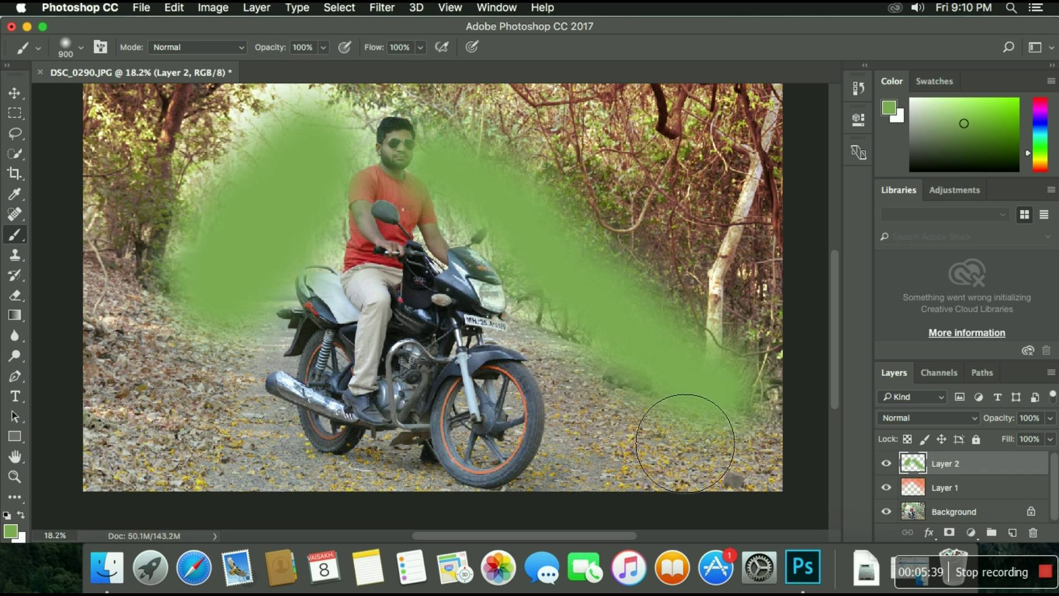
{"action": "left_click", "coordinate": [1011, 532]}
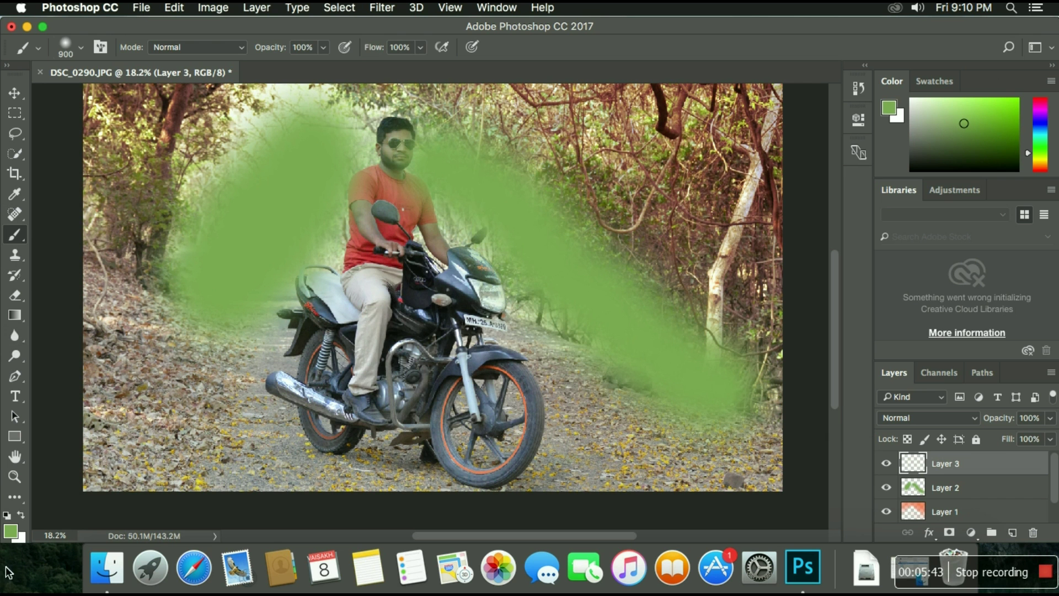
- Paint bright green 7ec835 along the left edge, lower-right corner and bottom strip on Layer 3
{"action": "left_click", "coordinate": [13, 536]}
{"action": "left_click", "coordinate": [475, 187]}
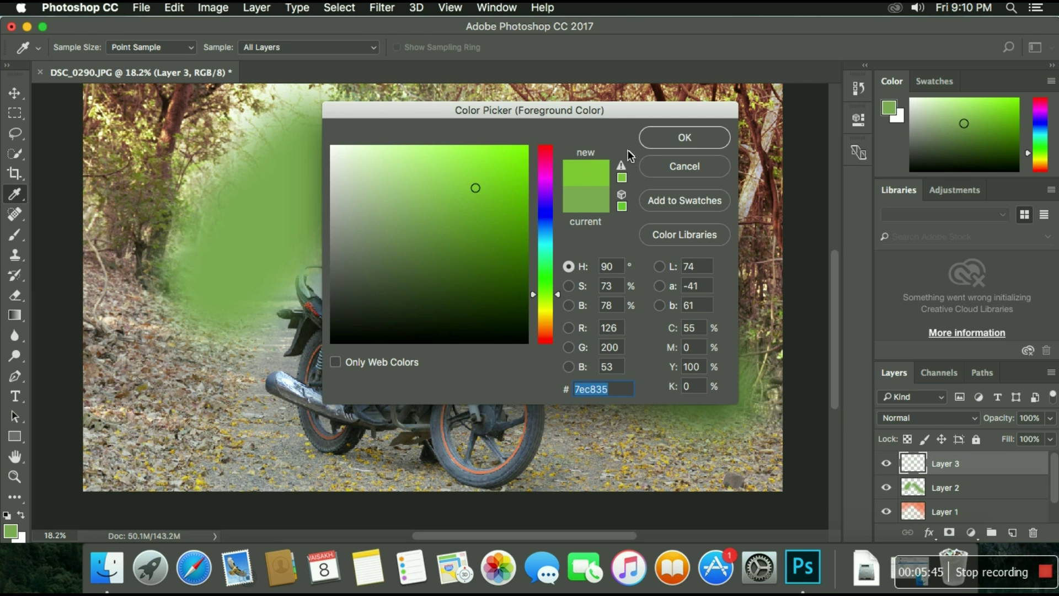
{"action": "left_click", "coordinate": [684, 137]}
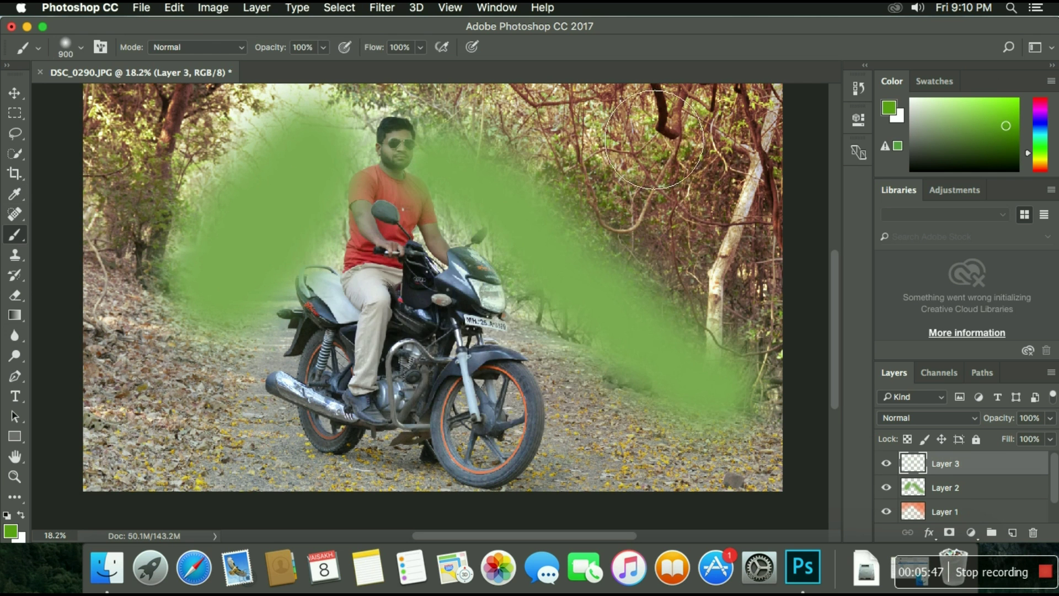
{"action": "mouse_move", "coordinate": [105, 276]}
{"action": "left_mouse_down"}
{"action": "mouse_move", "coordinate": [140, 448]}
{"action": "mouse_move", "coordinate": [214, 363]}
{"action": "left_mouse_up"}
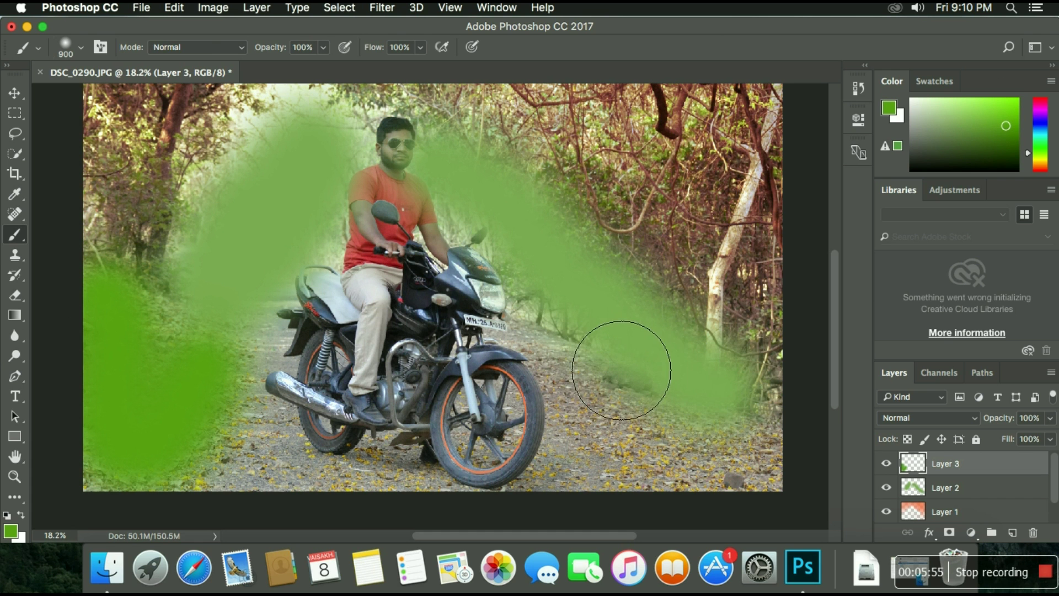
{"action": "mouse_move", "coordinate": [738, 385]}
{"action": "left_mouse_down"}
{"action": "mouse_move", "coordinate": [686, 423]}
{"action": "mouse_move", "coordinate": [574, 387]}
{"action": "mouse_move", "coordinate": [673, 437]}
{"action": "left_mouse_up"}
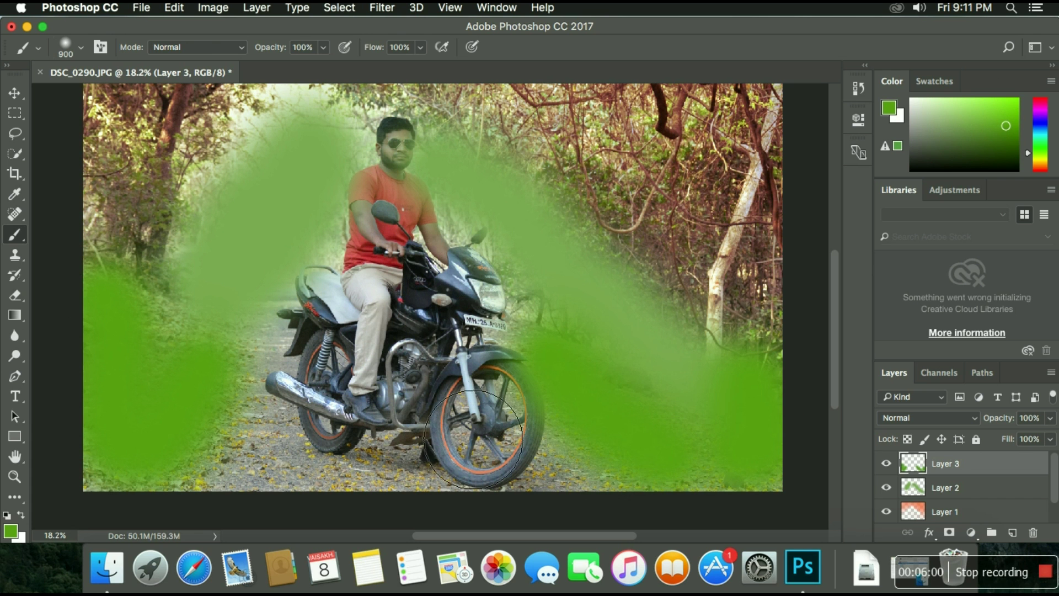
{"action": "left_click_drag", "start_coordinate": [243, 437], "coordinate": [633, 477]}
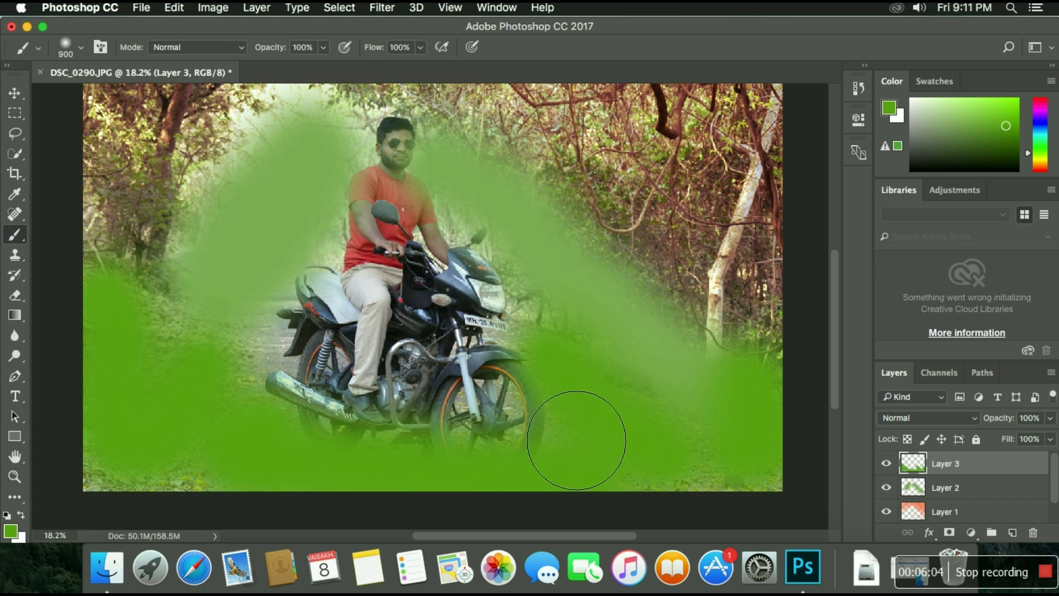
- Erase green off the exhaust and rear wheel on Layer 3, and off the rider's head and chest on Layer 2
{"action": "left_click", "coordinate": [15, 300]}
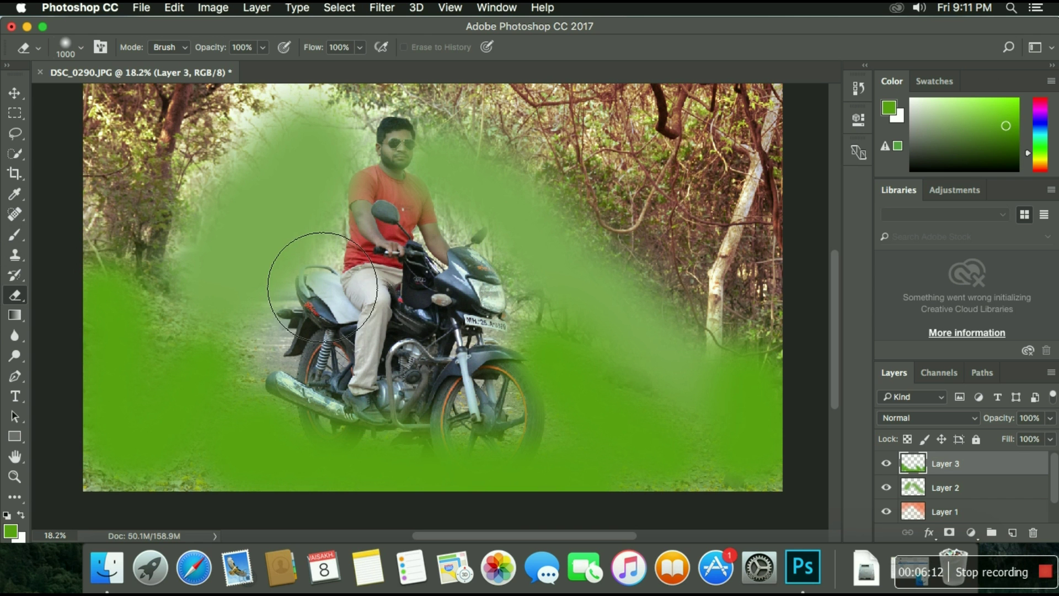
{"action": "mouse_move", "coordinate": [323, 287]}
{"action": "left_mouse_down"}
{"action": "mouse_move", "coordinate": [316, 401]}
{"action": "mouse_move", "coordinate": [501, 430]}
{"action": "mouse_move", "coordinate": [461, 387]}
{"action": "mouse_move", "coordinate": [618, 374]}
{"action": "left_mouse_up"}
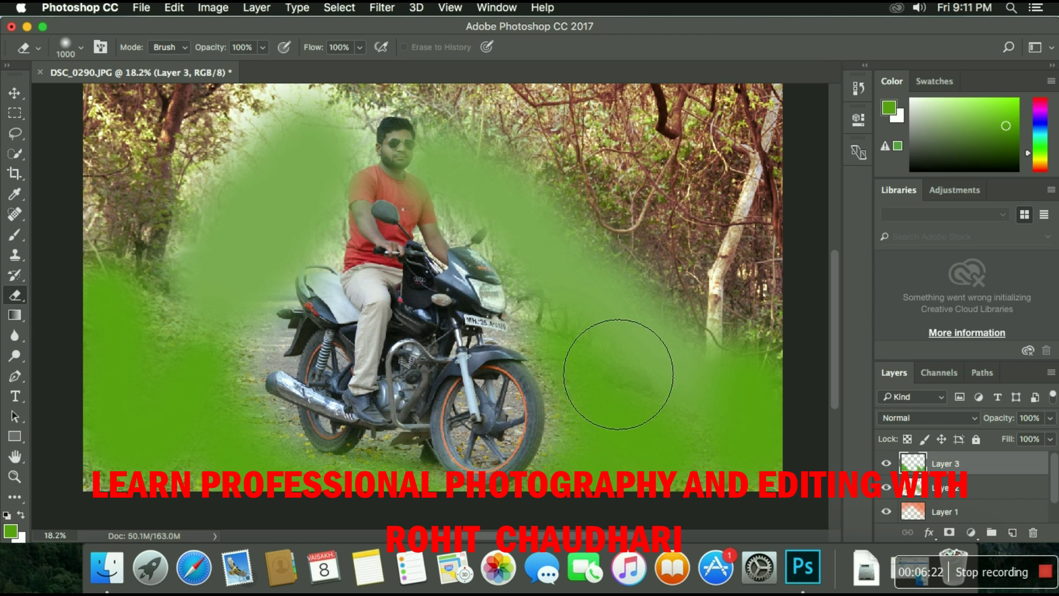
{"action": "left_click", "coordinate": [966, 490]}
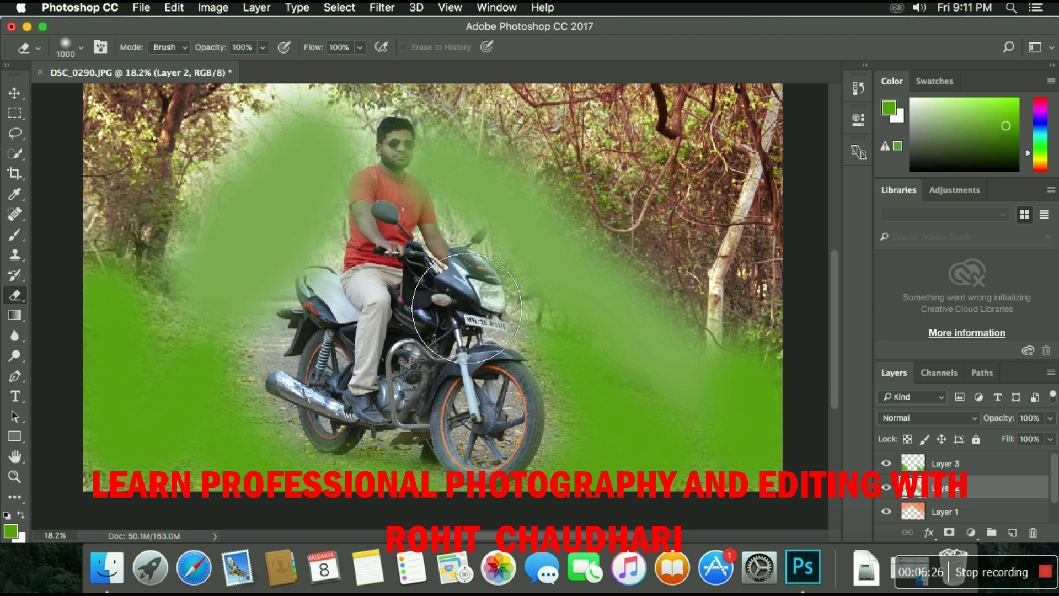
{"action": "mouse_move", "coordinate": [395, 222]}
{"action": "left_mouse_down"}
{"action": "mouse_move", "coordinate": [356, 310]}
{"action": "mouse_move", "coordinate": [367, 369]}
{"action": "left_mouse_up"}
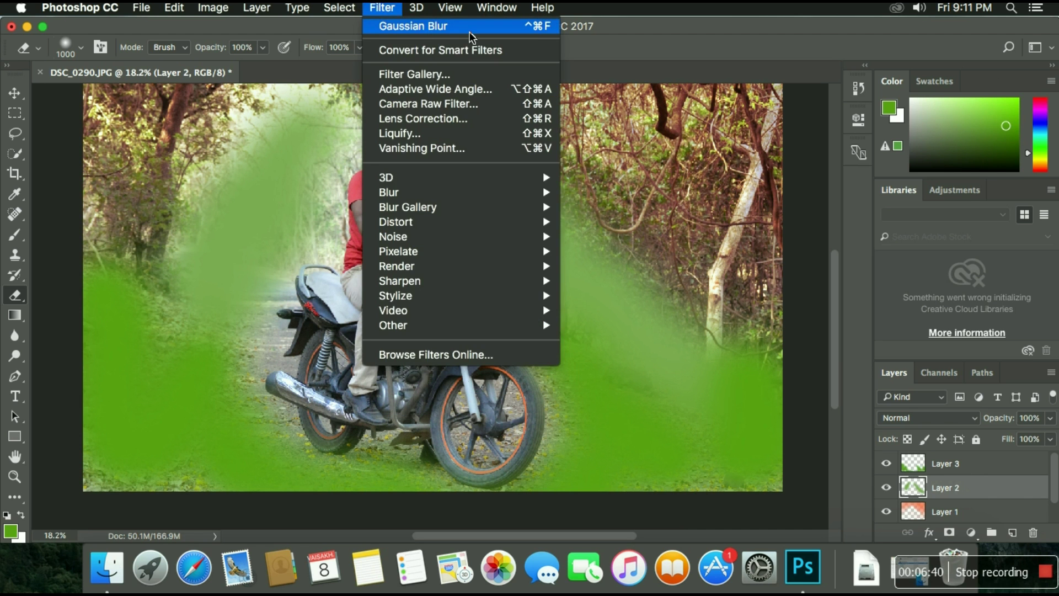
- Apply Gaussian Blur to Layer 3 so its green paint becomes a soft haze
{"action": "left_click", "coordinate": [585, 193]}
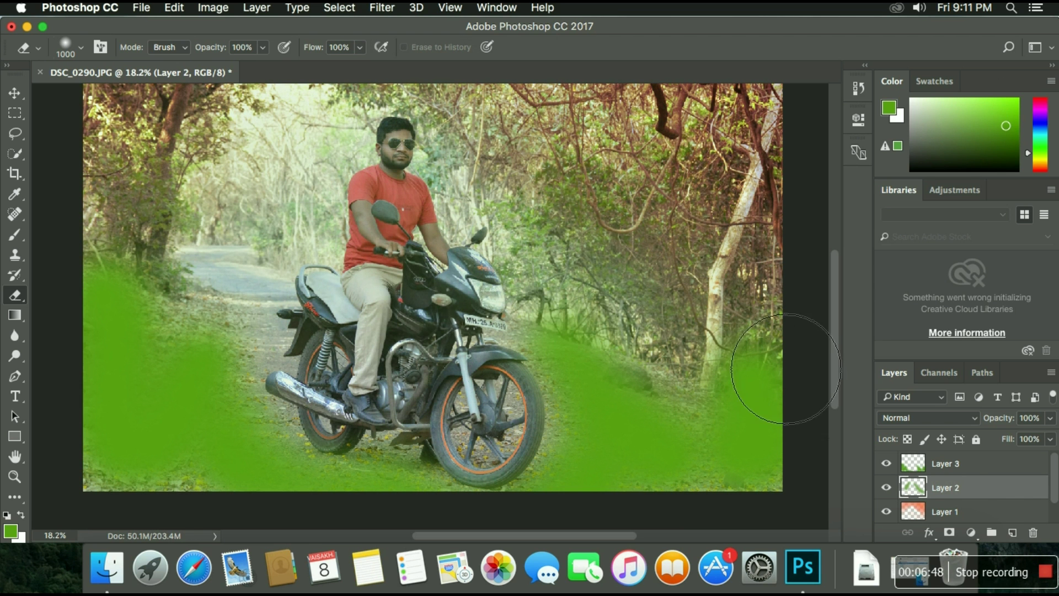
{"action": "left_click", "coordinate": [973, 464]}
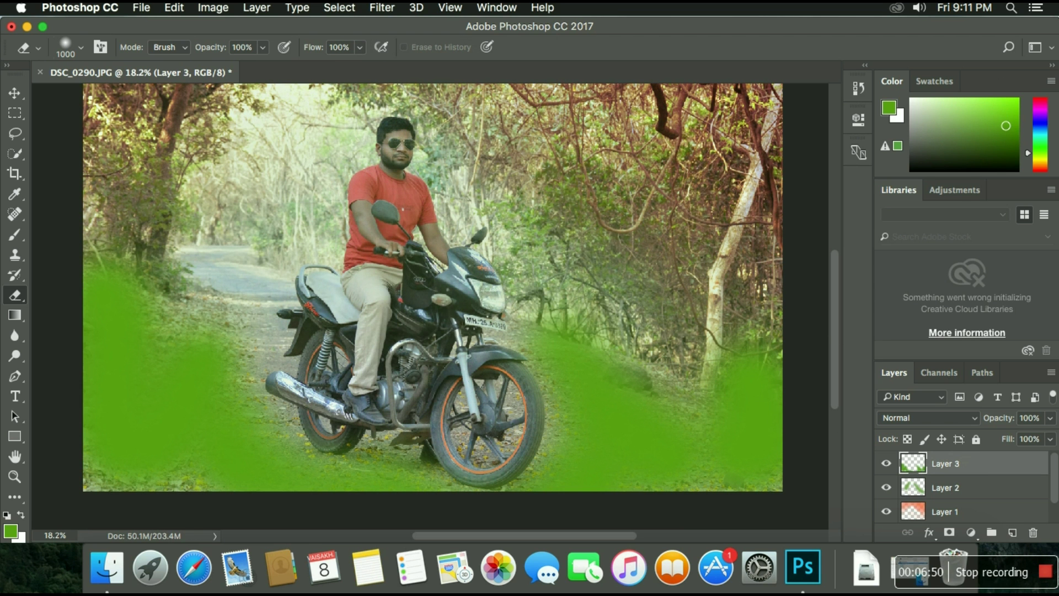
{"action": "left_click", "coordinate": [381, 7]}
{"action": "left_click", "coordinate": [412, 33]}
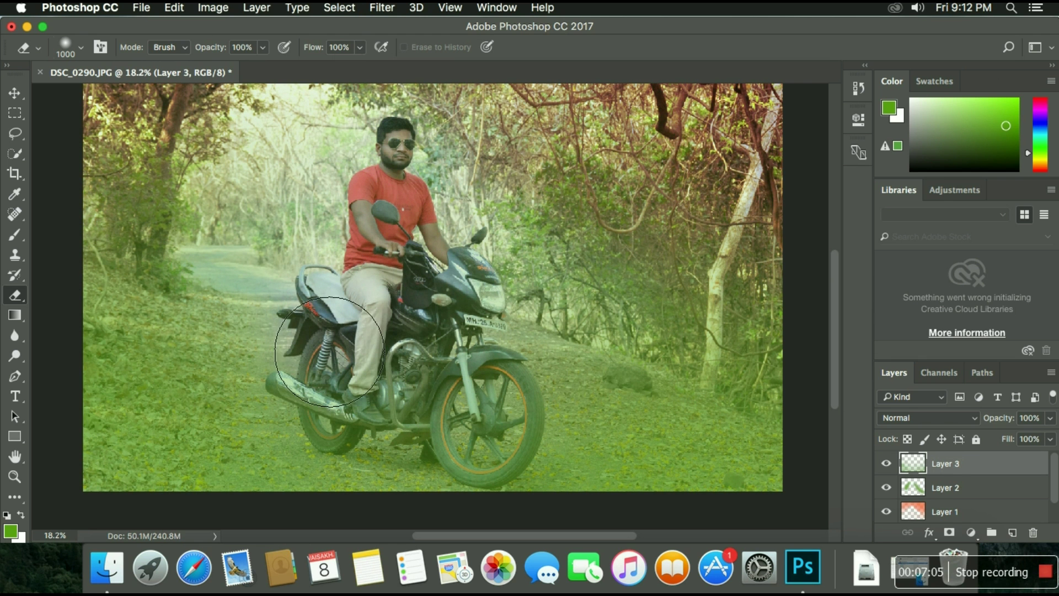
- Erase green from the headlight, fork, front wheel and tank across Layers 3 and 2
{"action": "left_click_drag", "start_coordinate": [496, 408], "coordinate": [510, 375]}
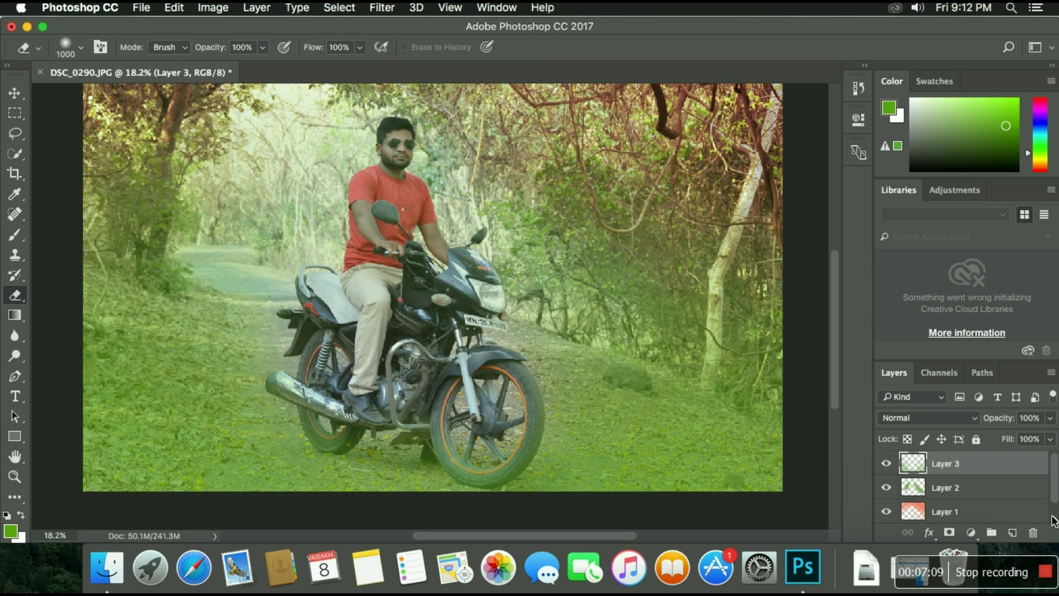
{"action": "left_click", "coordinate": [965, 488]}
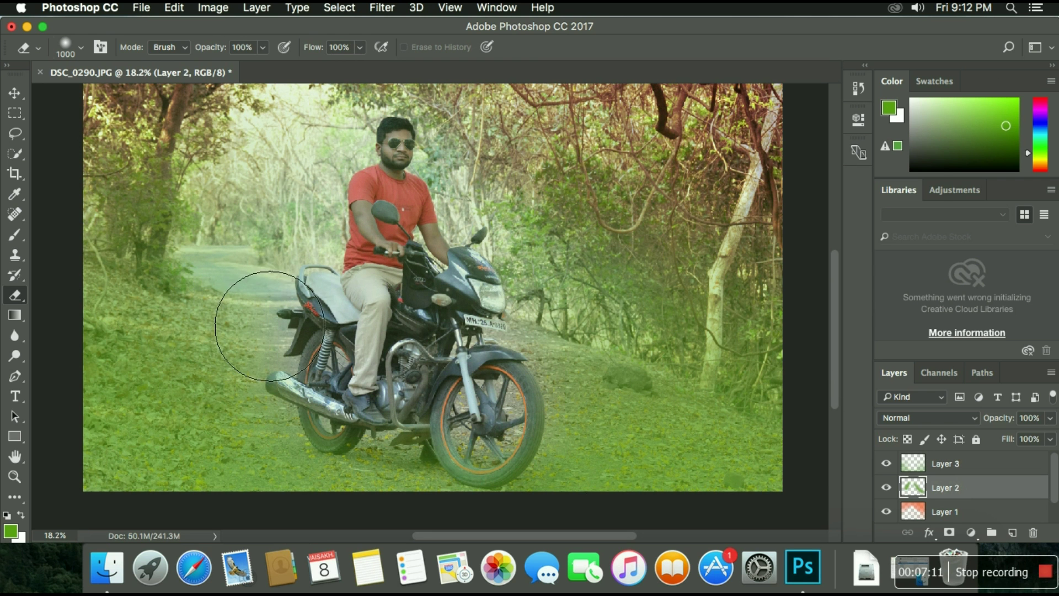
{"action": "mouse_move", "coordinate": [303, 330]}
{"action": "left_mouse_down"}
{"action": "mouse_move", "coordinate": [494, 437]}
{"action": "mouse_move", "coordinate": [402, 297]}
{"action": "mouse_move", "coordinate": [393, 301]}
{"action": "left_mouse_up"}
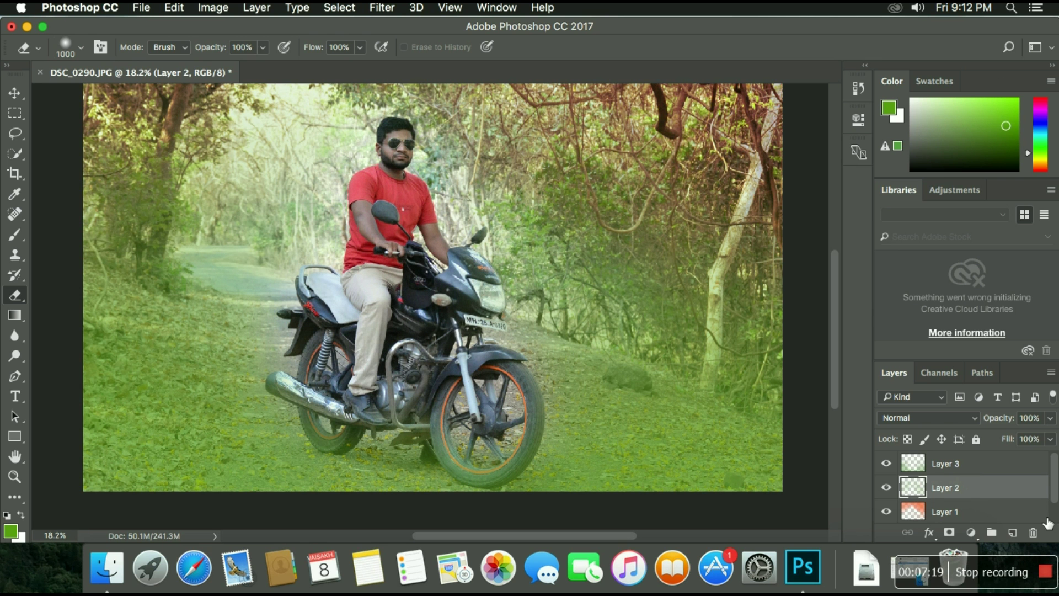
{"action": "left_click", "coordinate": [964, 513]}
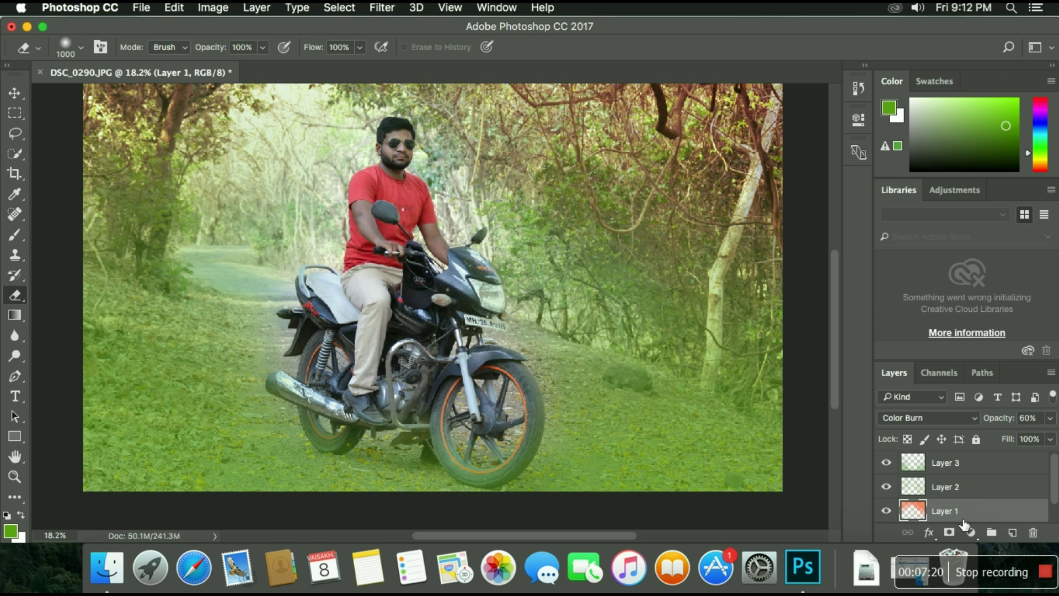
{"action": "left_click", "coordinate": [1007, 466]}
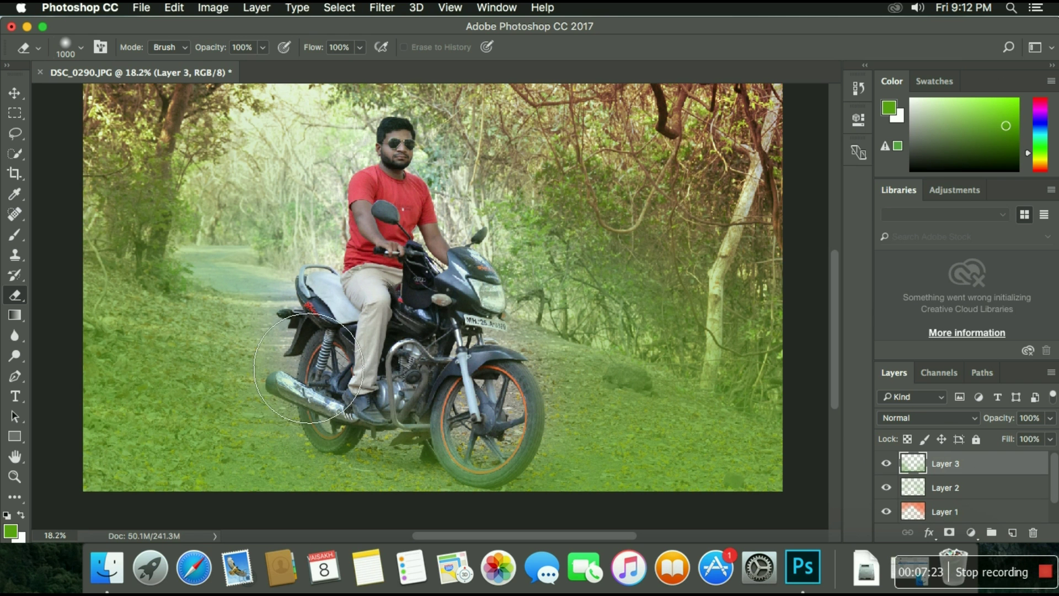
{"action": "left_click_drag", "start_coordinate": [471, 444], "coordinate": [439, 417]}
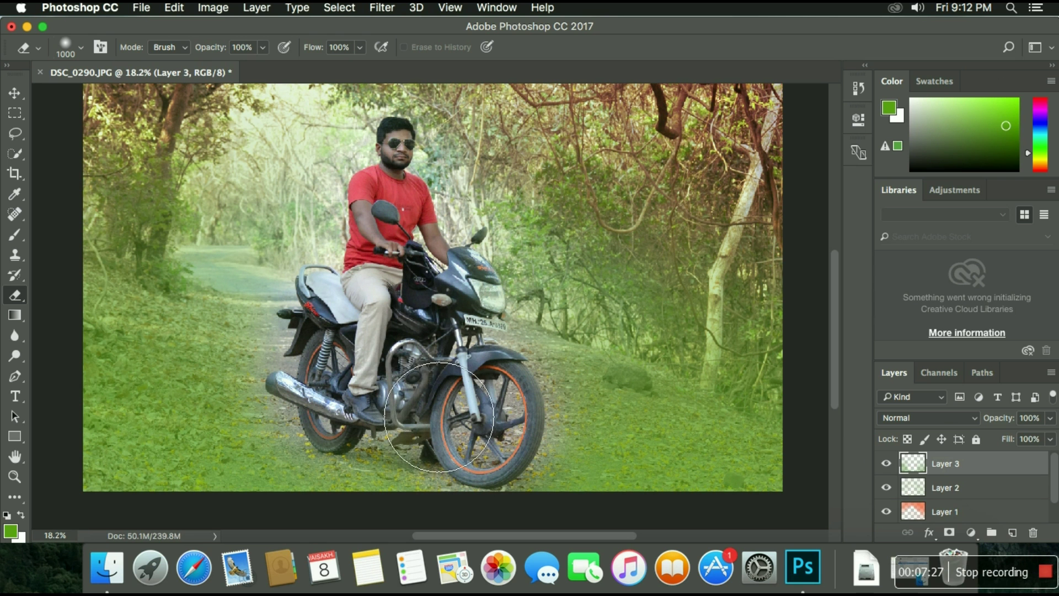
{"action": "left_click_drag", "start_coordinate": [439, 417], "coordinate": [387, 314]}
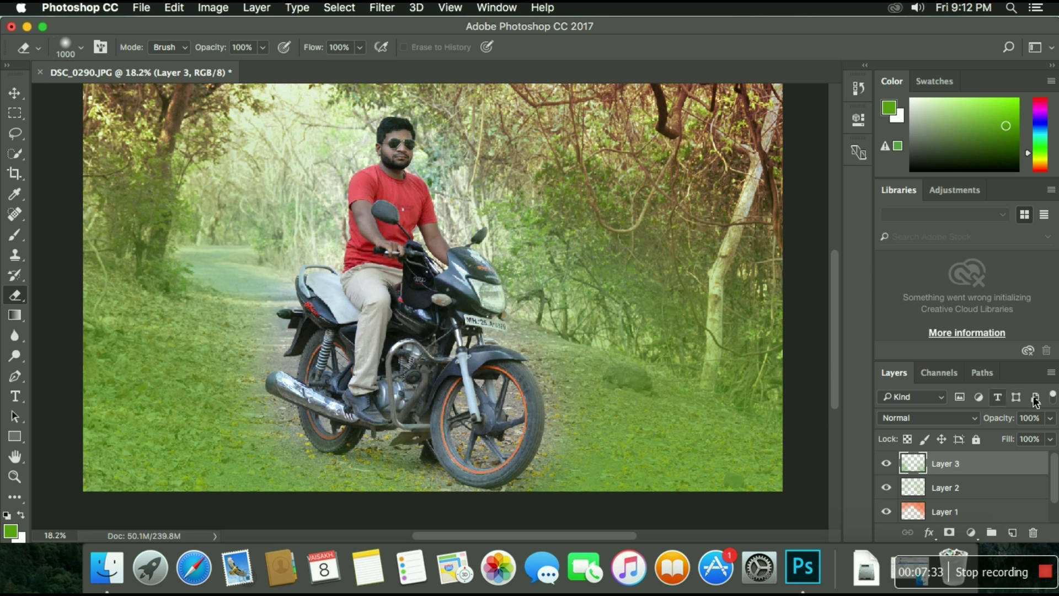
- Set Layer 3 opacity to 72%, and Layer 2 to 71% opacity with Multiply blending
{"action": "left_click", "coordinate": [1049, 419]}
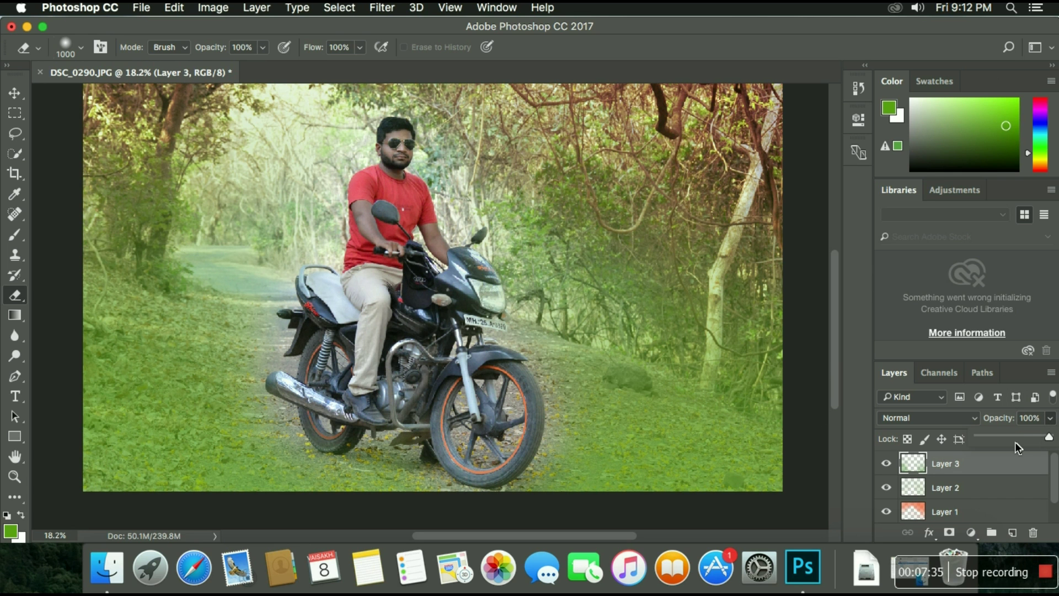
{"action": "left_click", "coordinate": [971, 492]}
{"action": "left_click", "coordinate": [1050, 419]}
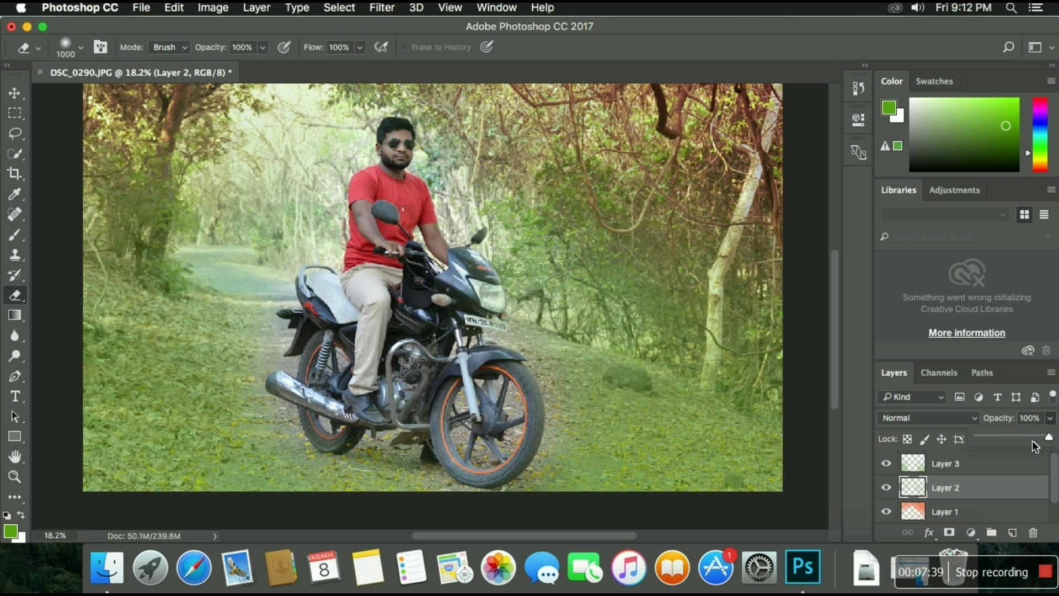
{"action": "left_click_drag", "start_coordinate": [1031, 441], "coordinate": [1028, 439]}
{"action": "left_click", "coordinate": [950, 423]}
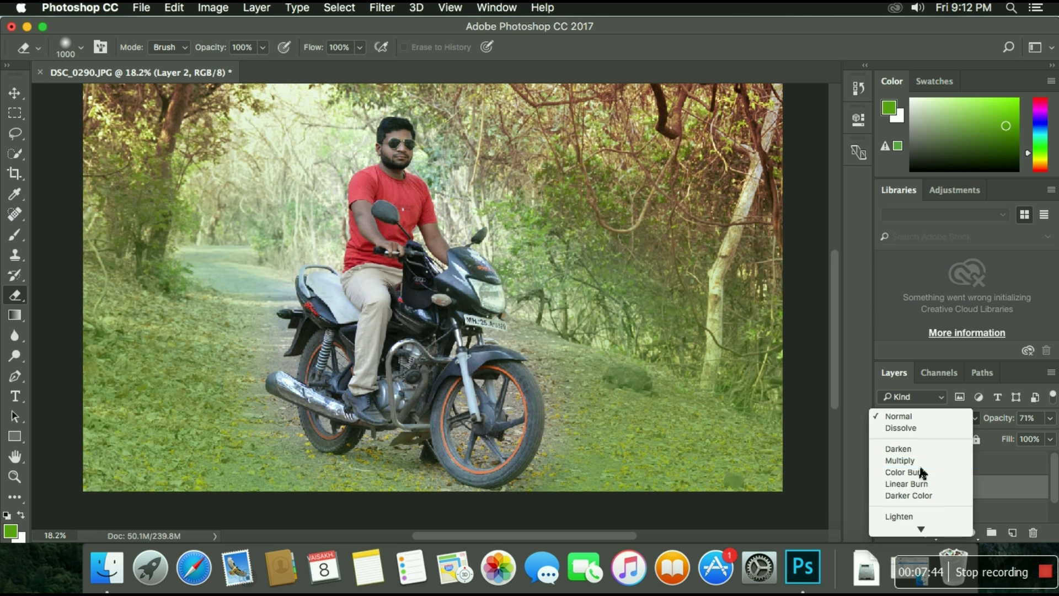
{"action": "left_click", "coordinate": [920, 461]}
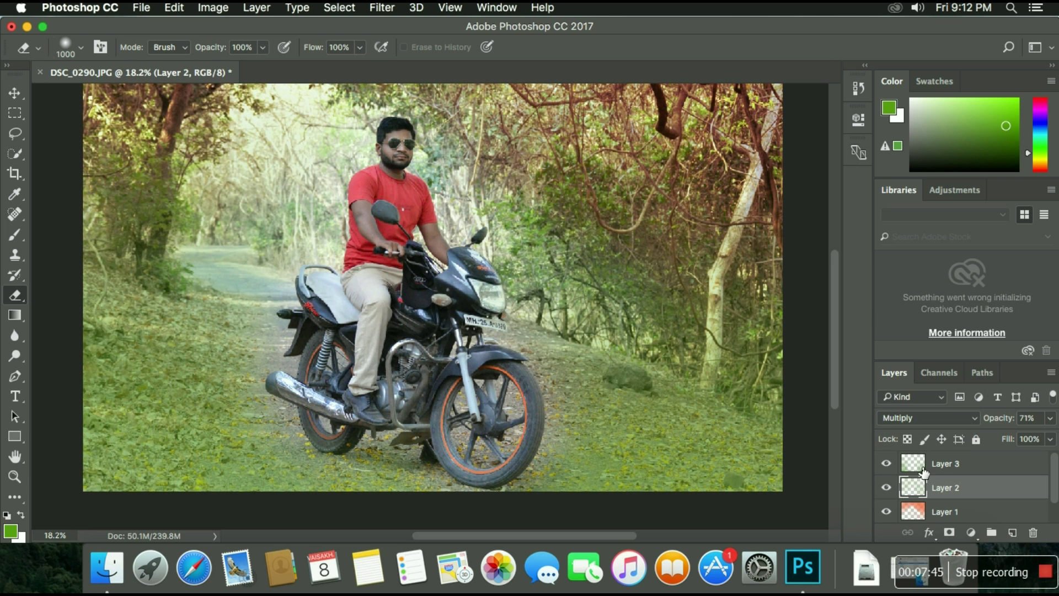
- Switch Layer 3 to Multiply blending and add an empty Layer 4 above it
{"action": "left_click", "coordinate": [980, 462]}
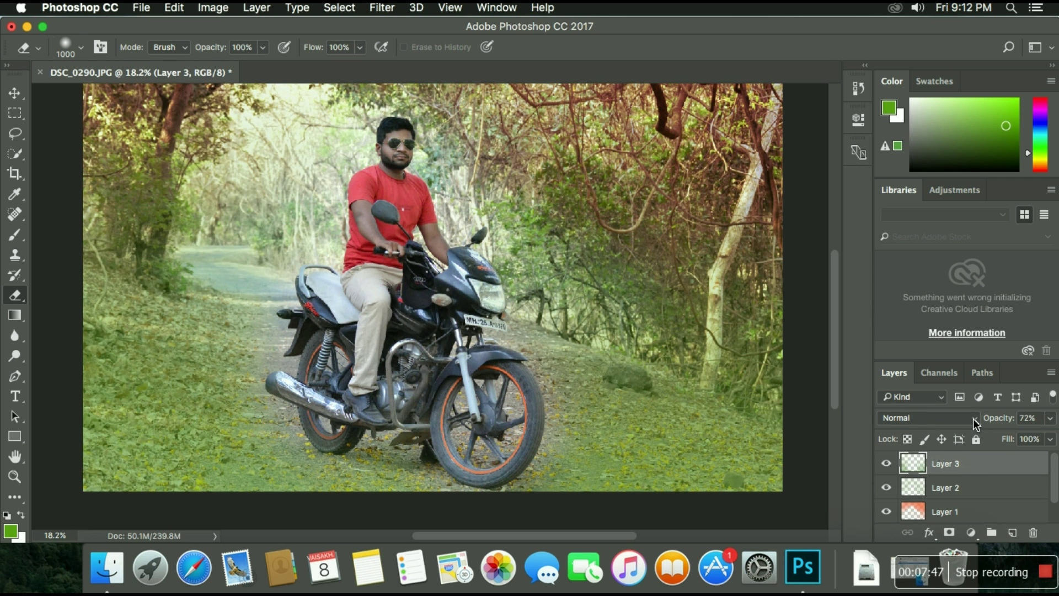
{"action": "left_click", "coordinate": [973, 420]}
{"action": "left_click", "coordinate": [928, 464]}
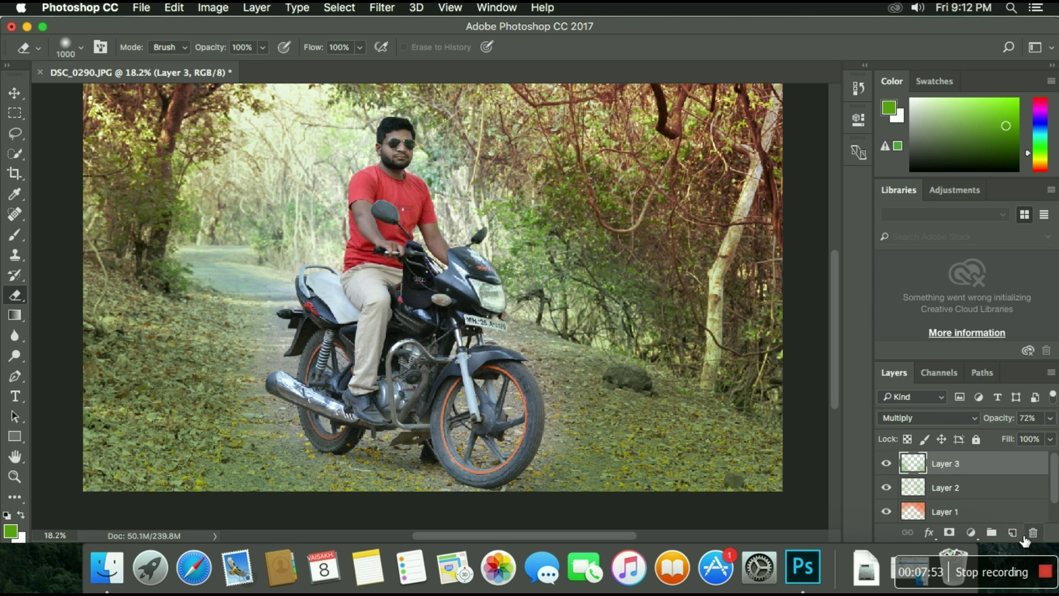
{"action": "left_click", "coordinate": [1012, 532]}
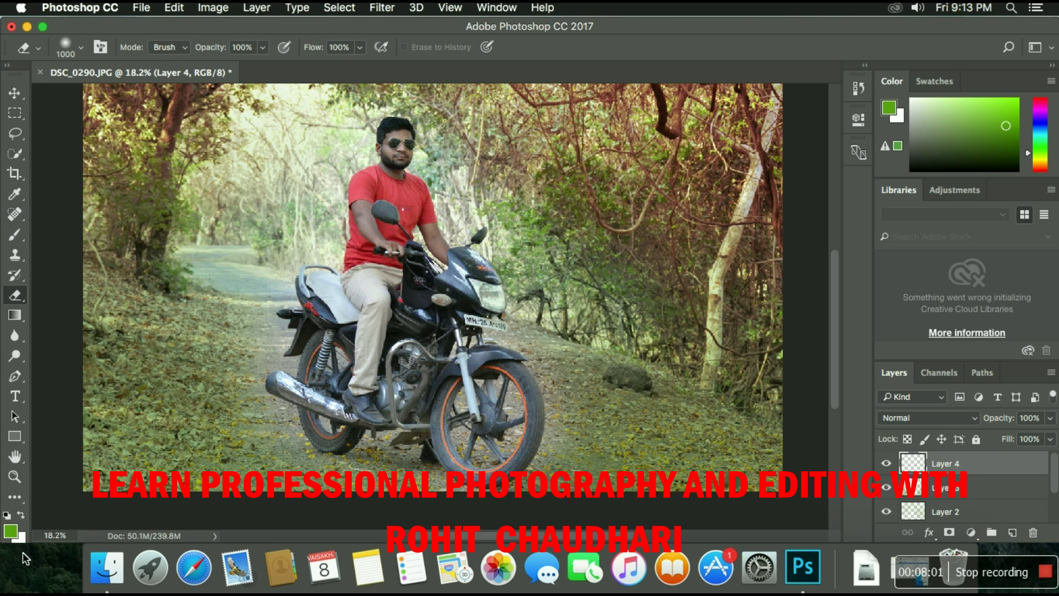
- Brush a broad soft bright-yellow patch over the rider and motorbike on Layer 4
{"action": "left_click", "coordinate": [10, 530]}
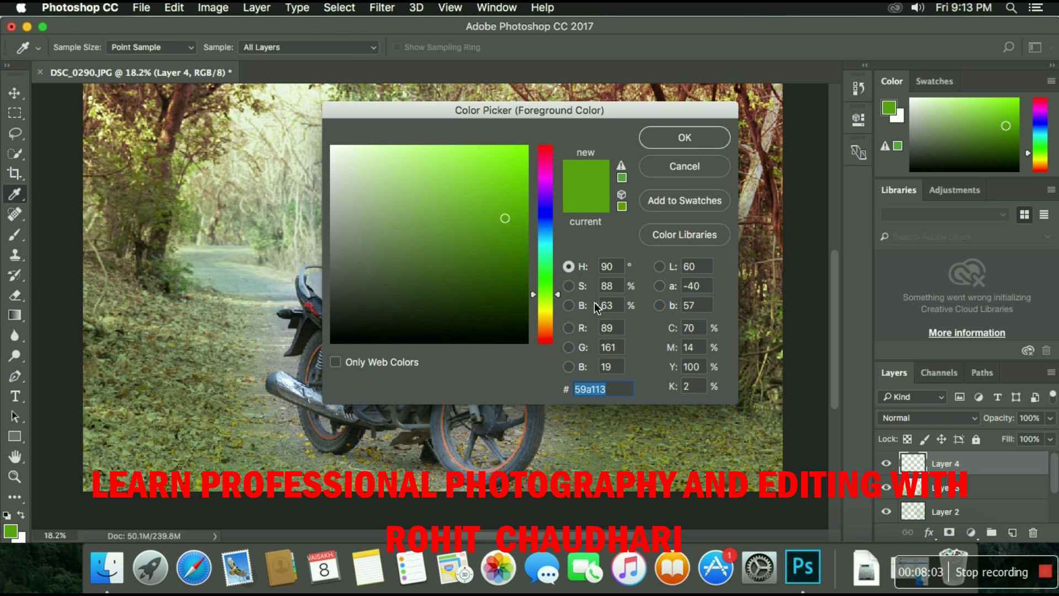
{"action": "left_click", "coordinate": [503, 177]}
{"action": "left_click", "coordinate": [684, 137]}
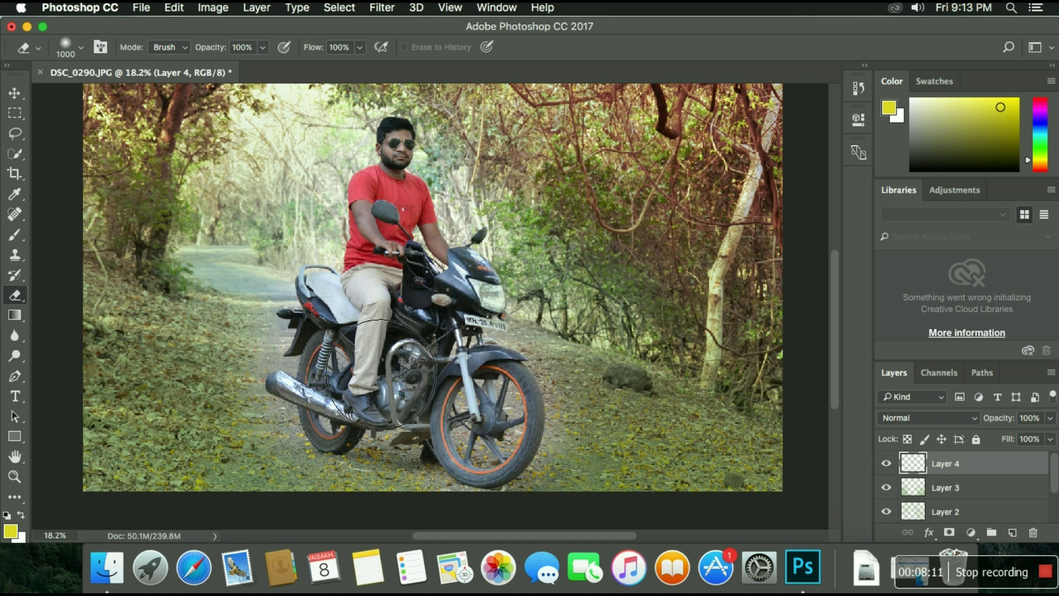
{"action": "left_click", "coordinate": [16, 238]}
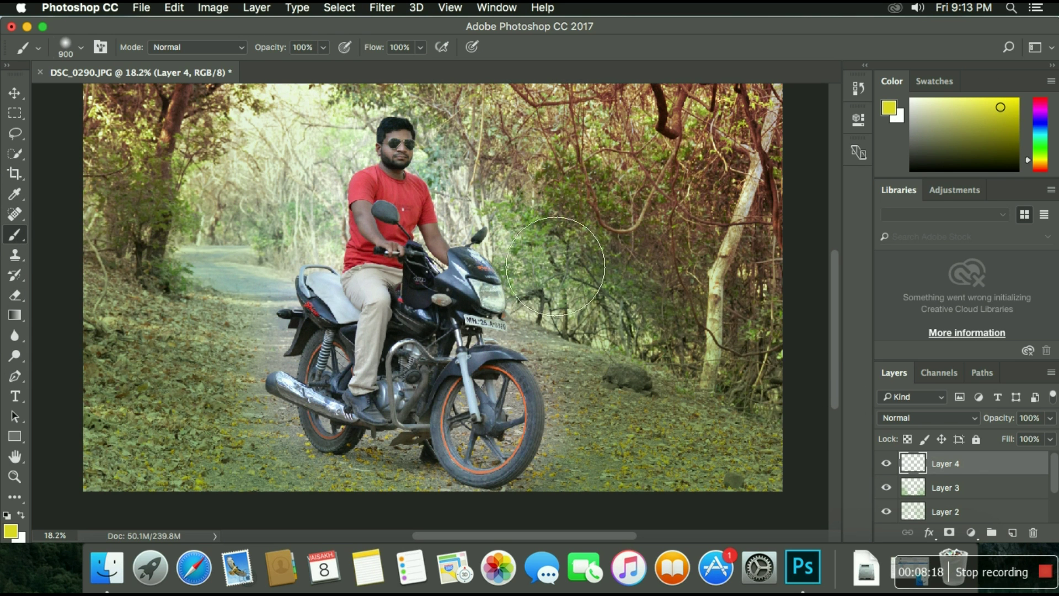
{"action": "mouse_move", "coordinate": [397, 135]}
{"action": "left_mouse_down"}
{"action": "mouse_move", "coordinate": [399, 412]}
{"action": "mouse_move", "coordinate": [485, 436]}
{"action": "mouse_move", "coordinate": [529, 375]}
{"action": "mouse_move", "coordinate": [486, 232]}
{"action": "mouse_move", "coordinate": [415, 213]}
{"action": "mouse_move", "coordinate": [408, 287]}
{"action": "mouse_move", "coordinate": [437, 307]}
{"action": "mouse_move", "coordinate": [496, 402]}
{"action": "mouse_move", "coordinate": [409, 400]}
{"action": "mouse_move", "coordinate": [336, 338]}
{"action": "mouse_move", "coordinate": [413, 321]}
{"action": "left_mouse_up"}
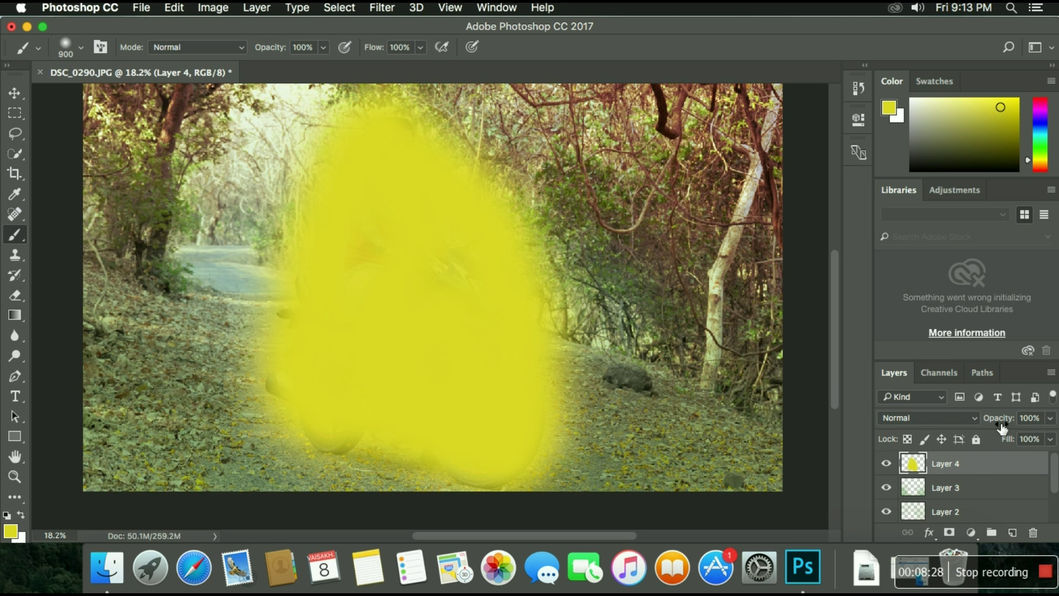
- Blend the yellow Layer 4 as Lighten at 47% opacity
{"action": "left_click", "coordinate": [971, 422]}
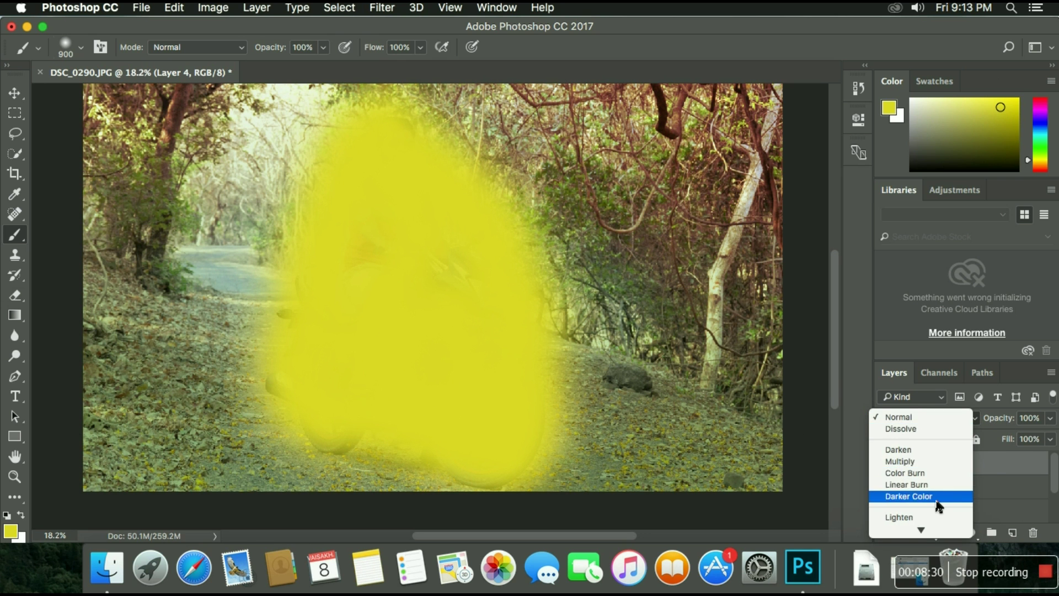
{"action": "left_click", "coordinate": [936, 520]}
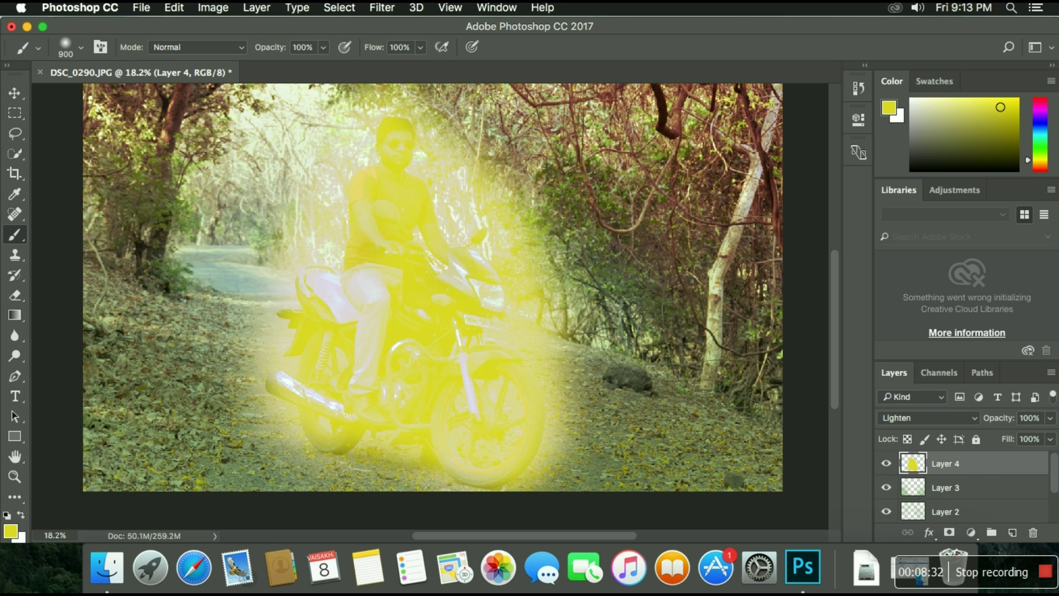
{"action": "left_click", "coordinate": [1052, 425]}
{"action": "left_click", "coordinate": [1015, 439]}
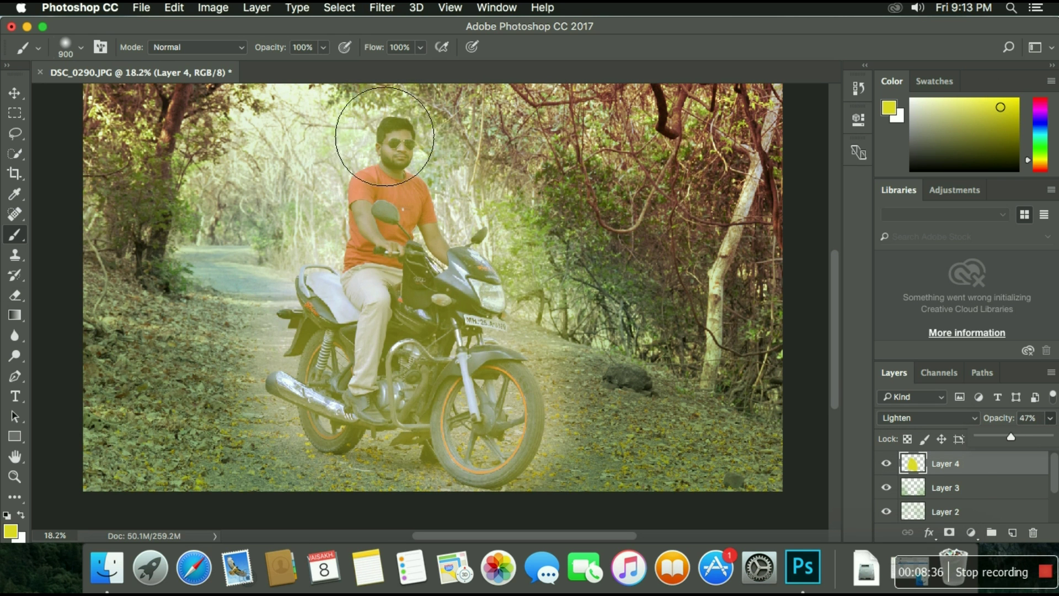
{"action": "left_click", "coordinate": [383, 9]}
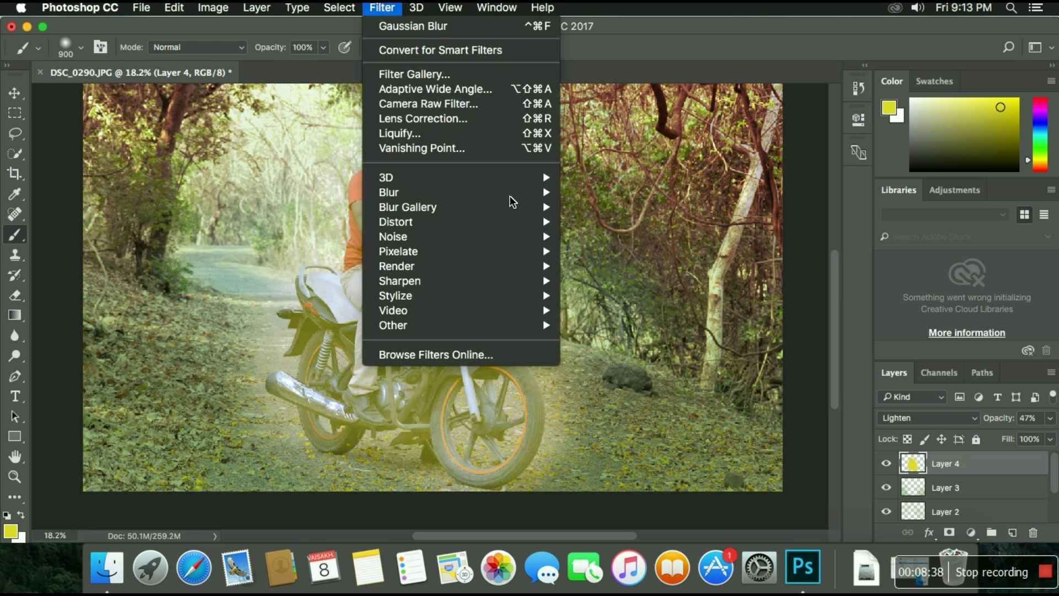
- Reapply Gaussian Blur to the yellow glow, set Layer 4 to 66% opacity, then select Background
{"action": "left_click", "coordinate": [499, 28]}
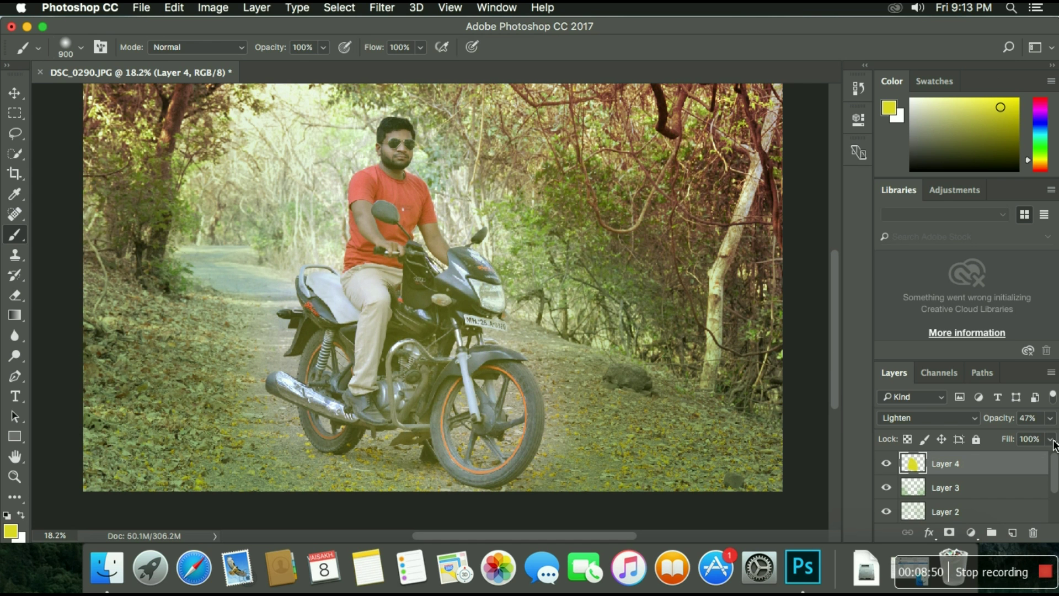
{"action": "left_click", "coordinate": [1051, 419]}
{"action": "left_click_drag", "start_coordinate": [1030, 440], "coordinate": [908, 282]}
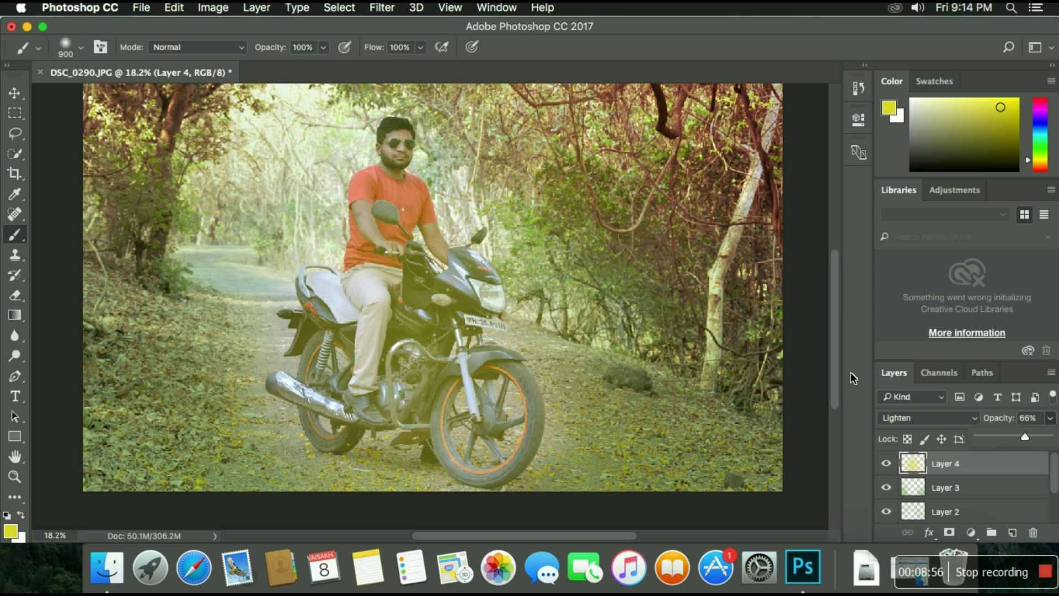
{"action": "left_click", "coordinate": [648, 25]}
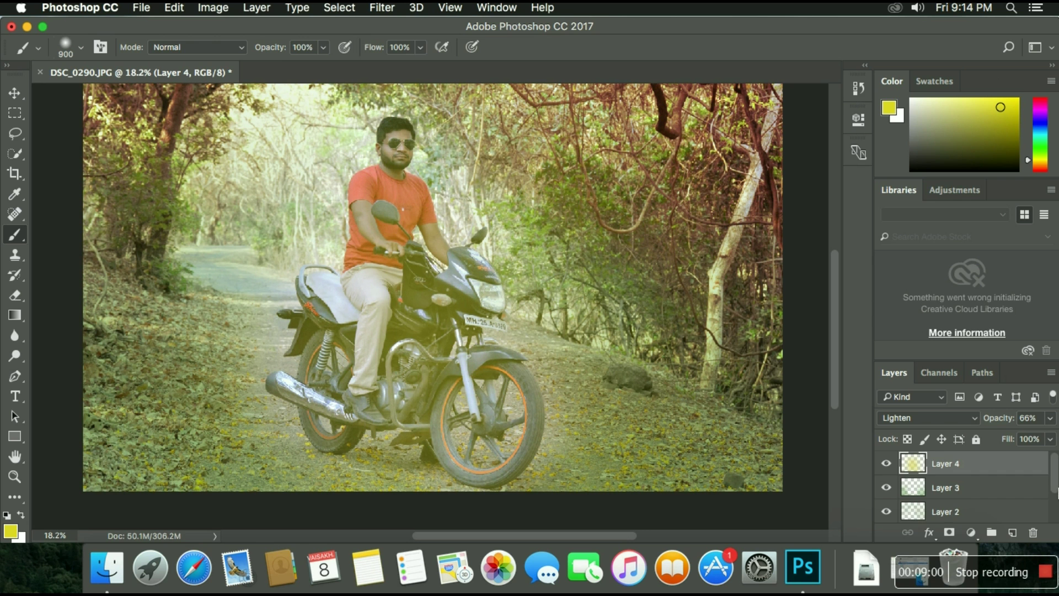
{"action": "scroll", "coordinate": [1032, 517], "scroll_direction": "down", "scroll_amount": 2}
{"action": "left_click", "coordinate": [985, 516]}
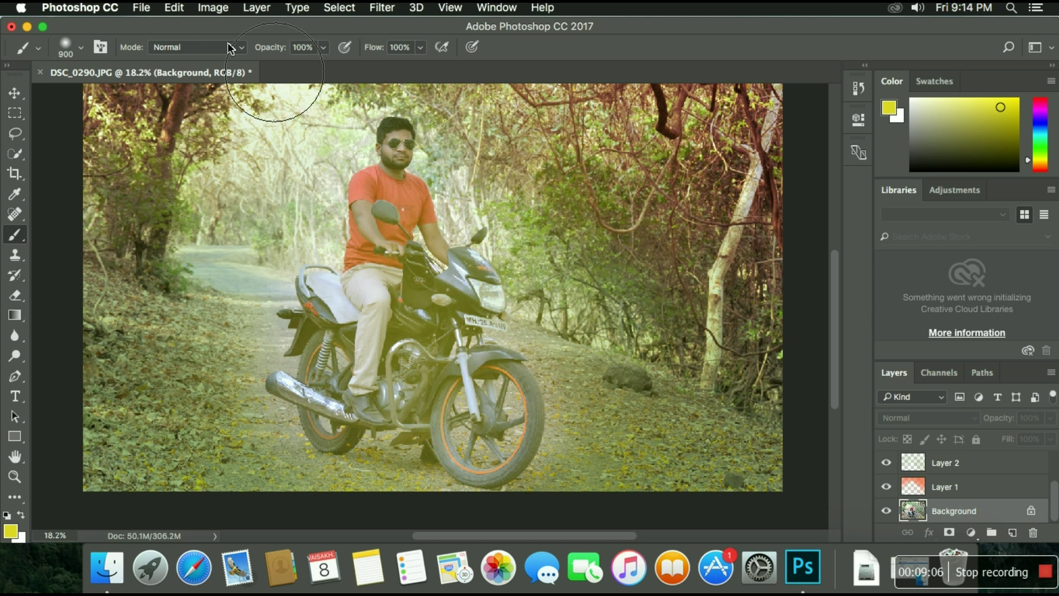
- Apply Hue/Saturation to the Background photo: Hue +7, Saturation +24, Lightness -6
{"action": "left_click", "coordinate": [213, 8]}
{"action": "mouse_move", "coordinate": [238, 50]}
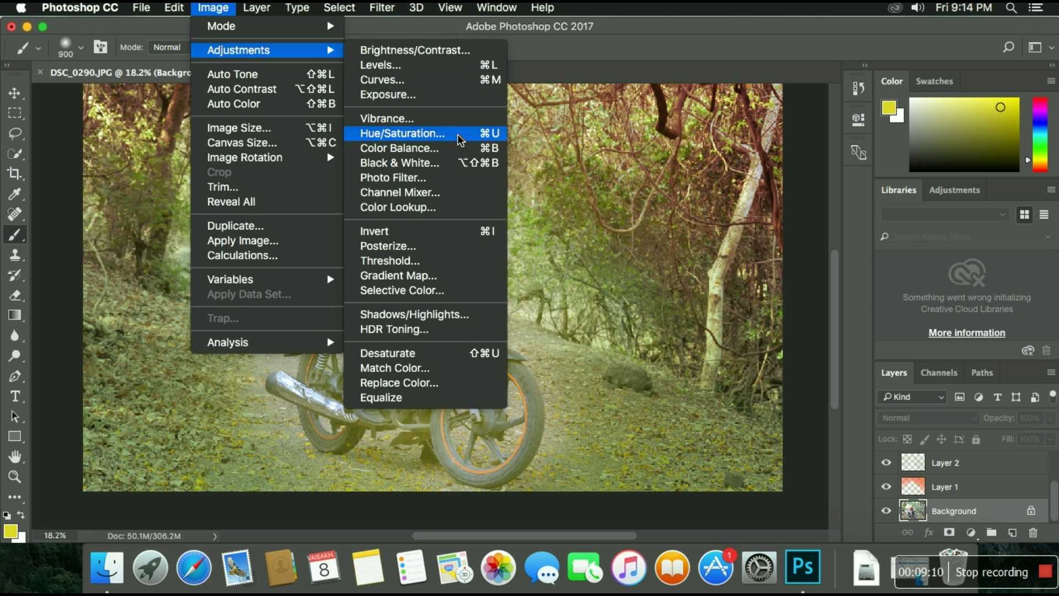
{"action": "left_click", "coordinate": [460, 140]}
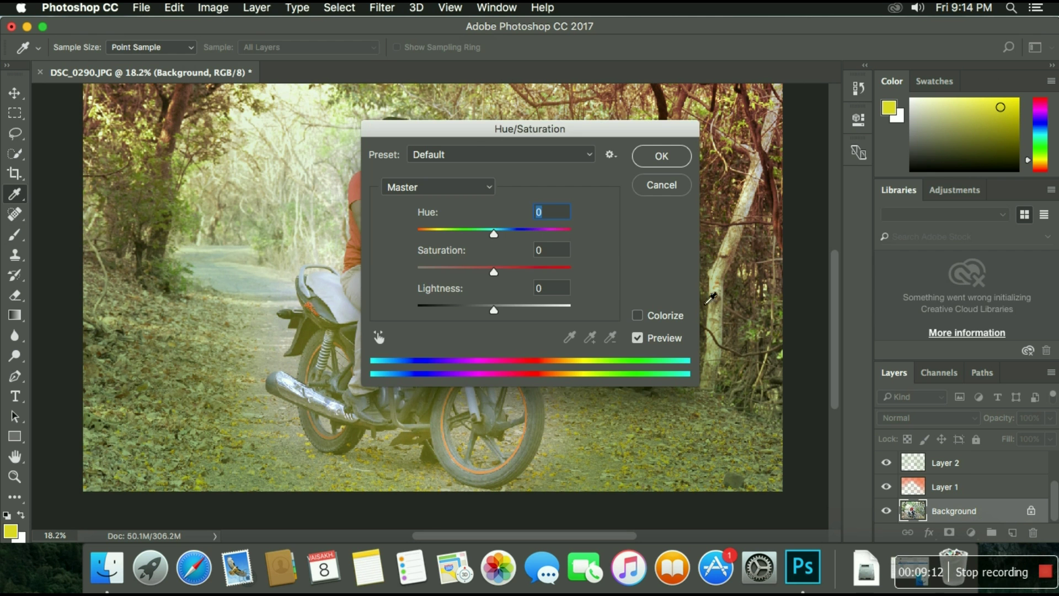
{"action": "left_click_drag", "start_coordinate": [553, 142], "coordinate": [790, 169]}
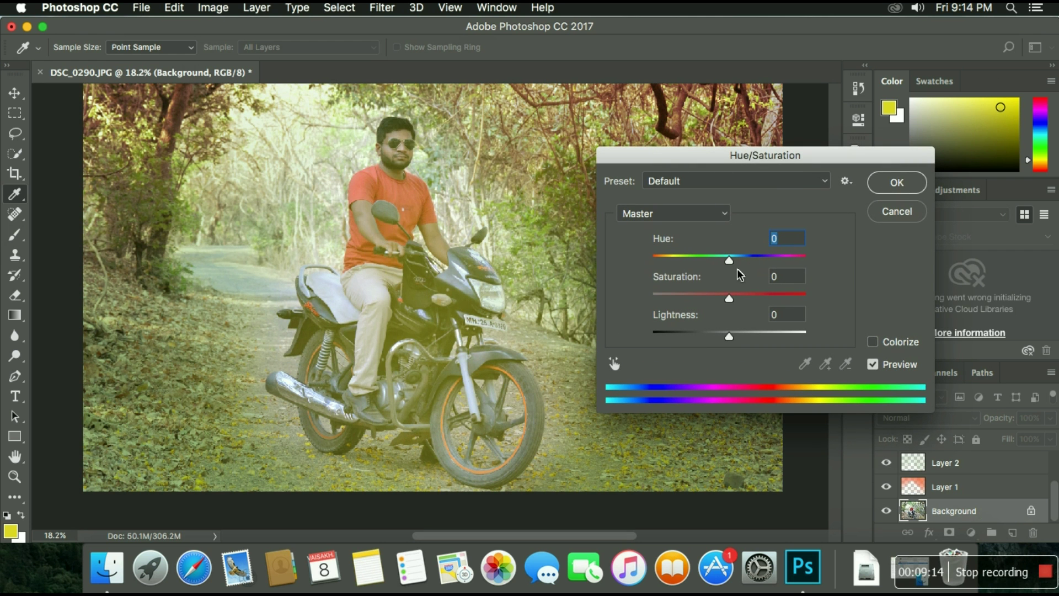
{"action": "mouse_move", "coordinate": [732, 263]}
{"action": "left_mouse_down"}
{"action": "mouse_move", "coordinate": [705, 260]}
{"action": "mouse_move", "coordinate": [761, 257]}
{"action": "mouse_move", "coordinate": [739, 256]}
{"action": "left_mouse_up"}
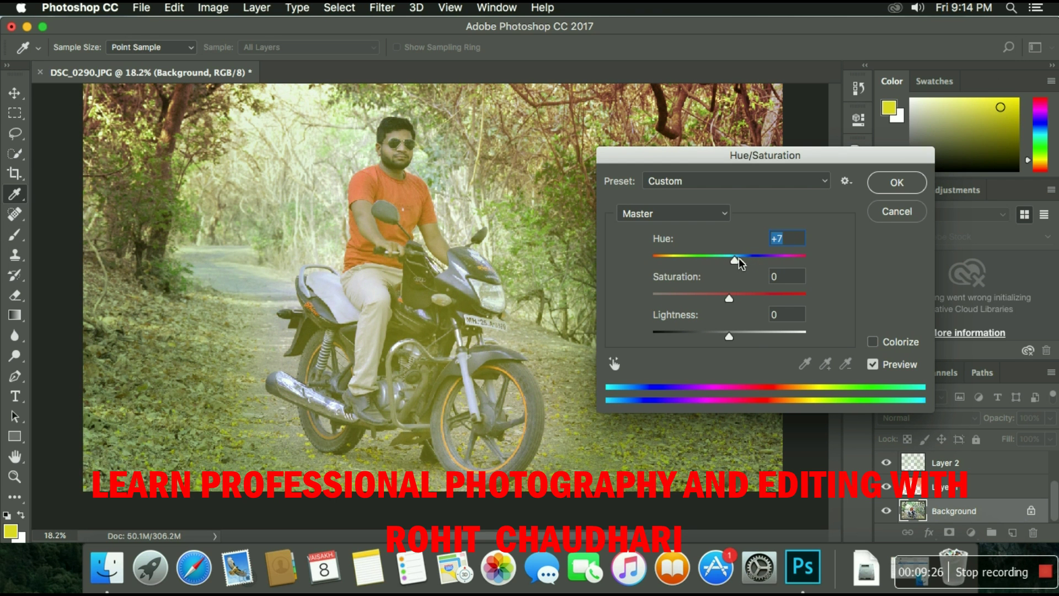
{"action": "mouse_move", "coordinate": [733, 302]}
{"action": "left_mouse_down"}
{"action": "mouse_move", "coordinate": [754, 307]}
{"action": "mouse_move", "coordinate": [733, 341]}
{"action": "mouse_move", "coordinate": [753, 340]}
{"action": "mouse_move", "coordinate": [729, 343]}
{"action": "left_mouse_up"}
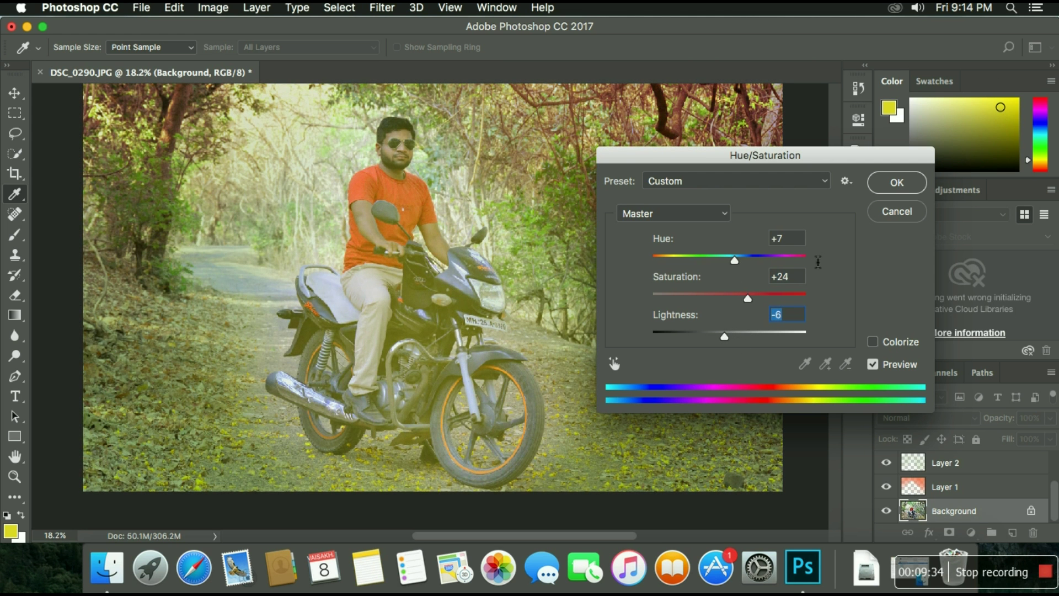
{"action": "left_click", "coordinate": [881, 189]}
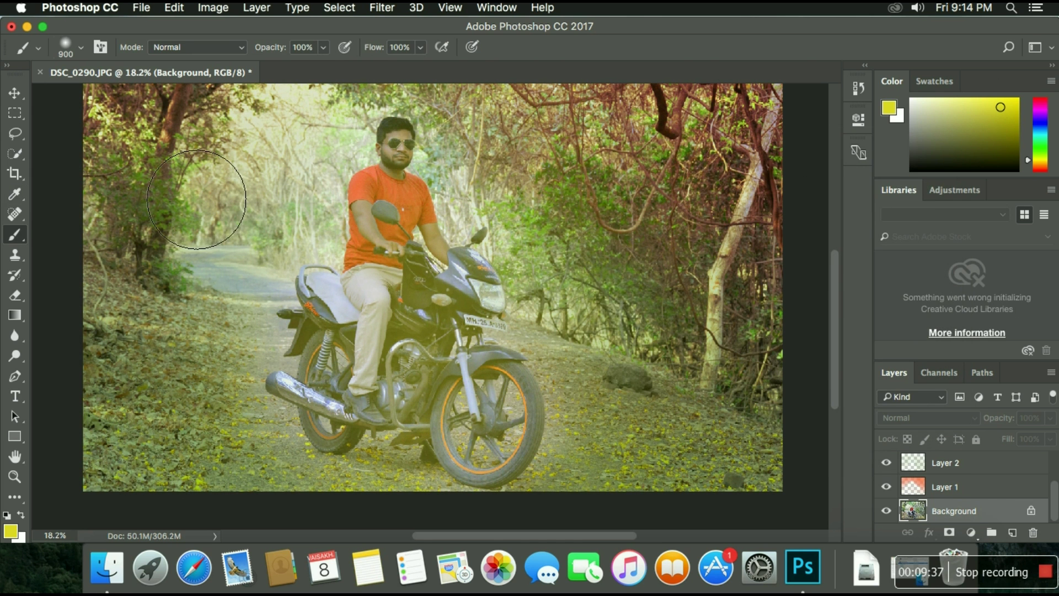
- Lasso a loose outline around the rider and motorbike and feather it by 20 px
{"action": "left_click_drag", "start_coordinate": [21, 139], "coordinate": [57, 140]}
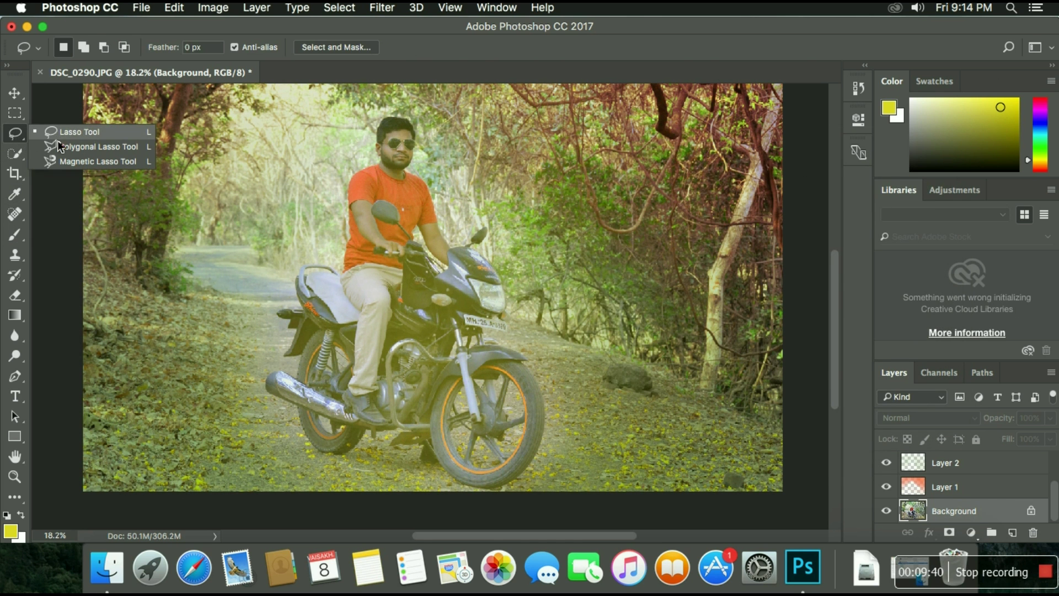
{"action": "left_click", "coordinate": [58, 134]}
{"action": "left_click_drag", "start_coordinate": [296, 263], "coordinate": [267, 380]}
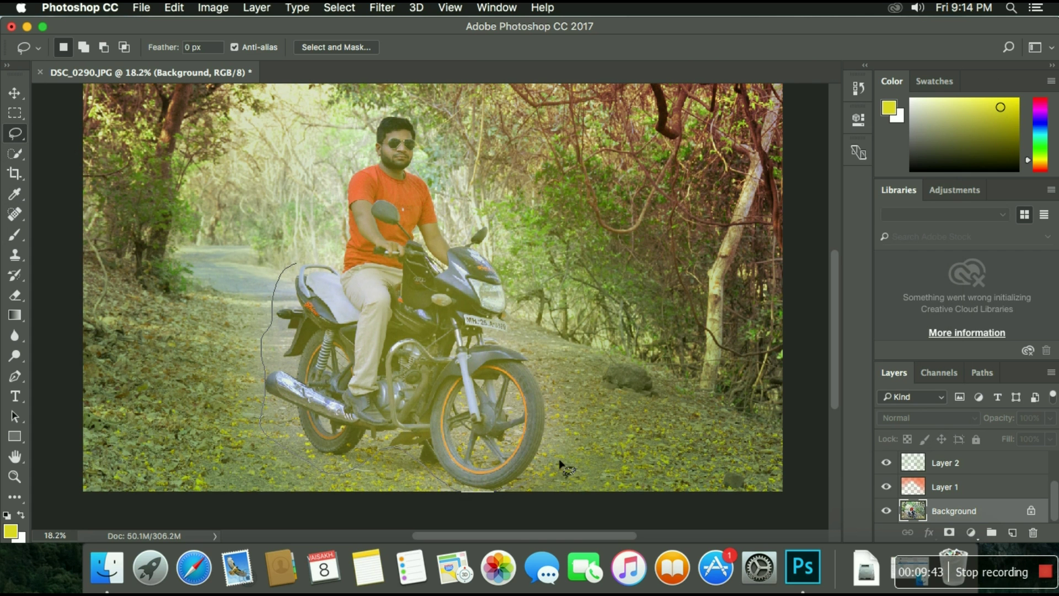
{"action": "mouse_move", "coordinate": [545, 341]}
{"action": "left_mouse_down"}
{"action": "mouse_move", "coordinate": [338, 224]}
{"action": "mouse_move", "coordinate": [307, 265]}
{"action": "left_mouse_up"}
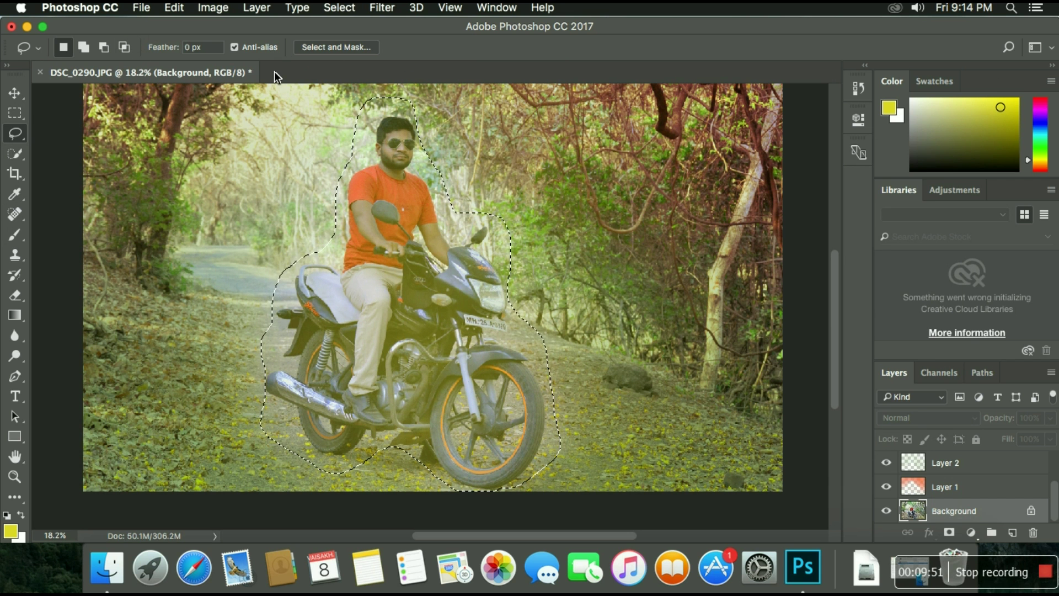
{"action": "left_click", "coordinate": [193, 46]}
{"action": "type", "text": "20"}
{"action": "type", "text": "x"}
{"action": "left_click", "coordinate": [212, 8]}
{"action": "mouse_move", "coordinate": [238, 50]}
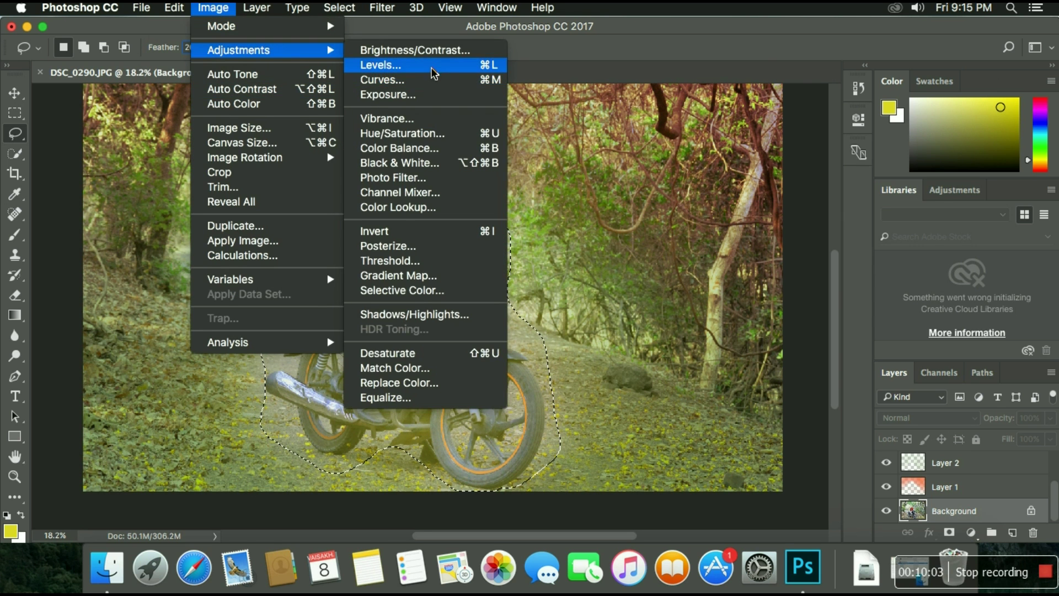
- Apply Brightness -6 and Contrast 58 to the selected rider and motorbike
{"action": "left_click", "coordinate": [448, 50]}
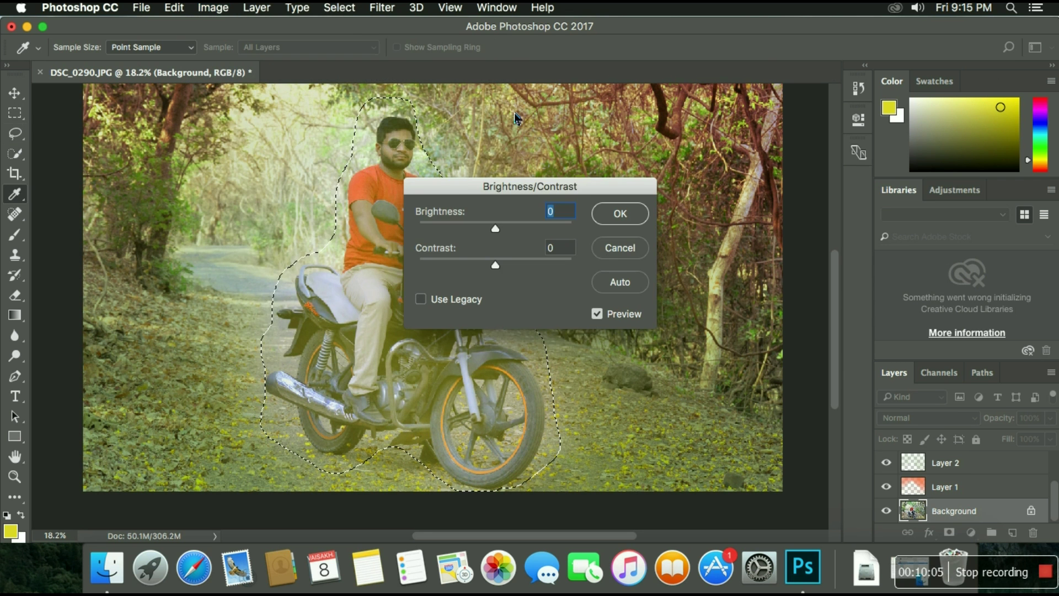
{"action": "left_click_drag", "start_coordinate": [594, 190], "coordinate": [801, 171]}
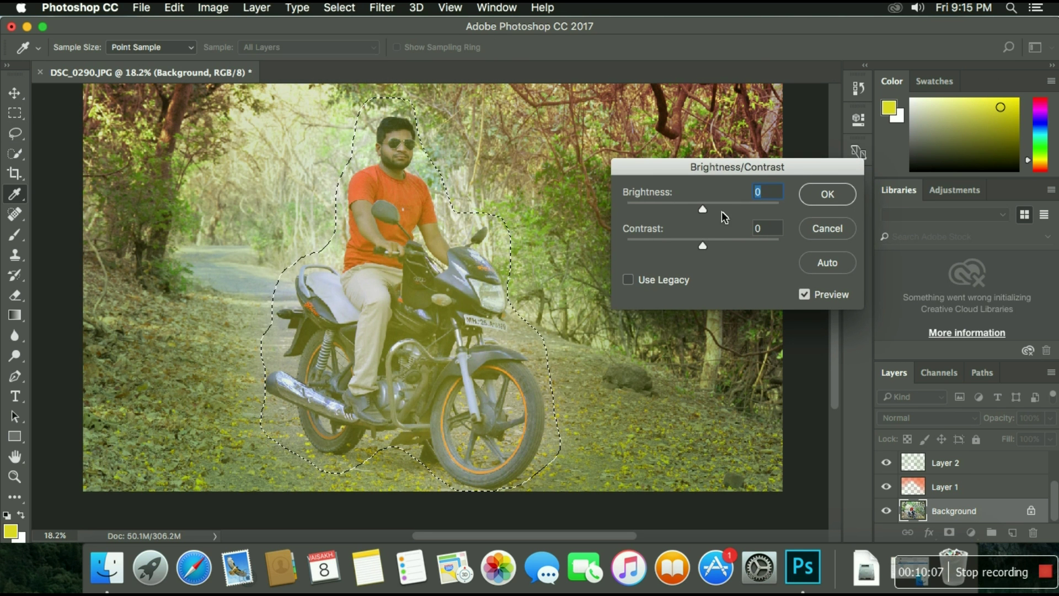
{"action": "left_click_drag", "start_coordinate": [704, 212], "coordinate": [729, 253]}
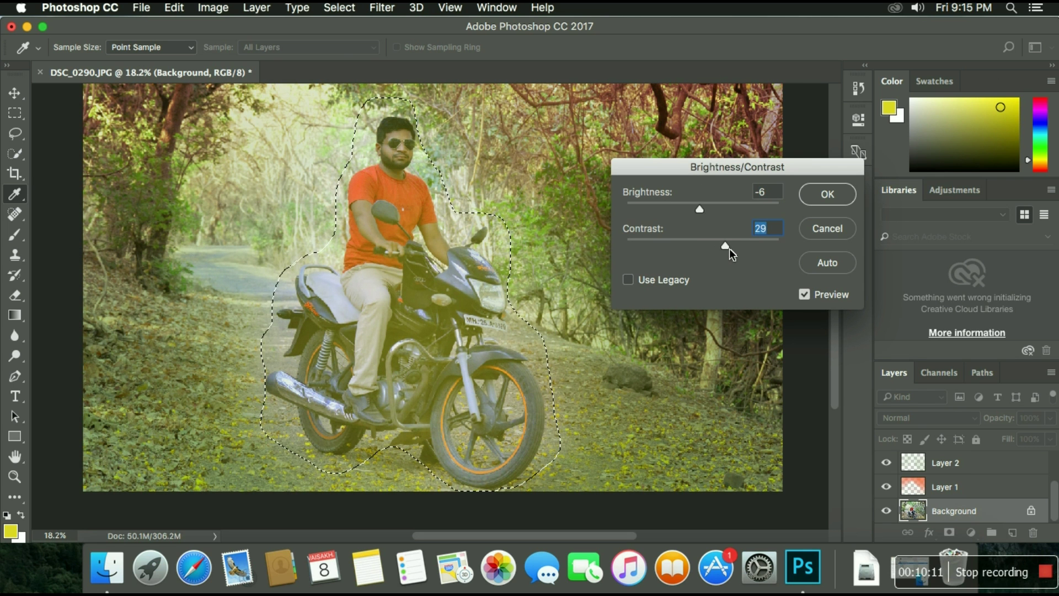
{"action": "left_click_drag", "start_coordinate": [729, 248], "coordinate": [751, 246]}
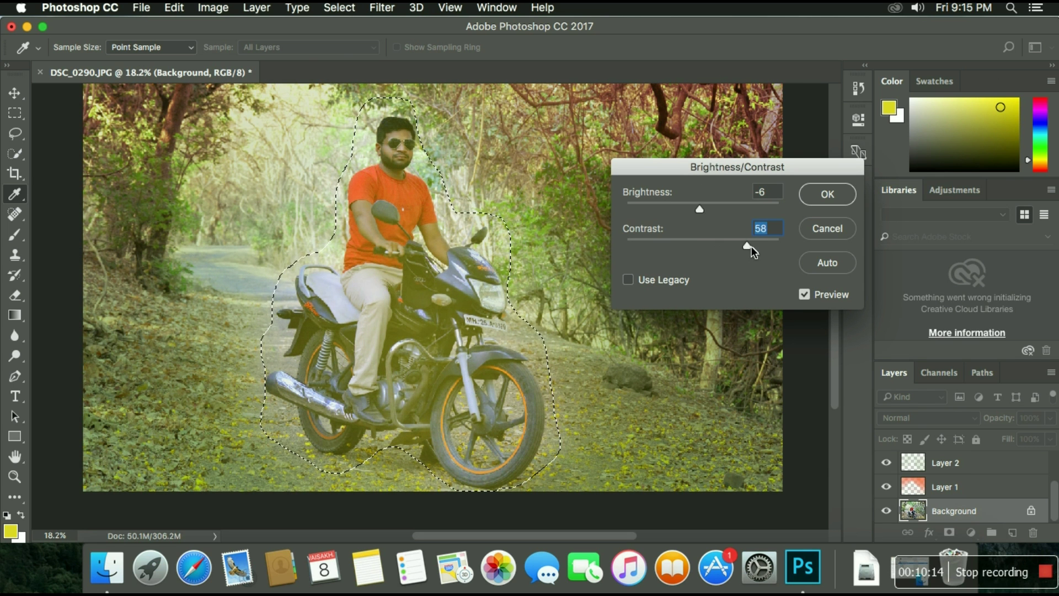
{"action": "left_click", "coordinate": [825, 195]}
{"action": "key", "text": "l"}
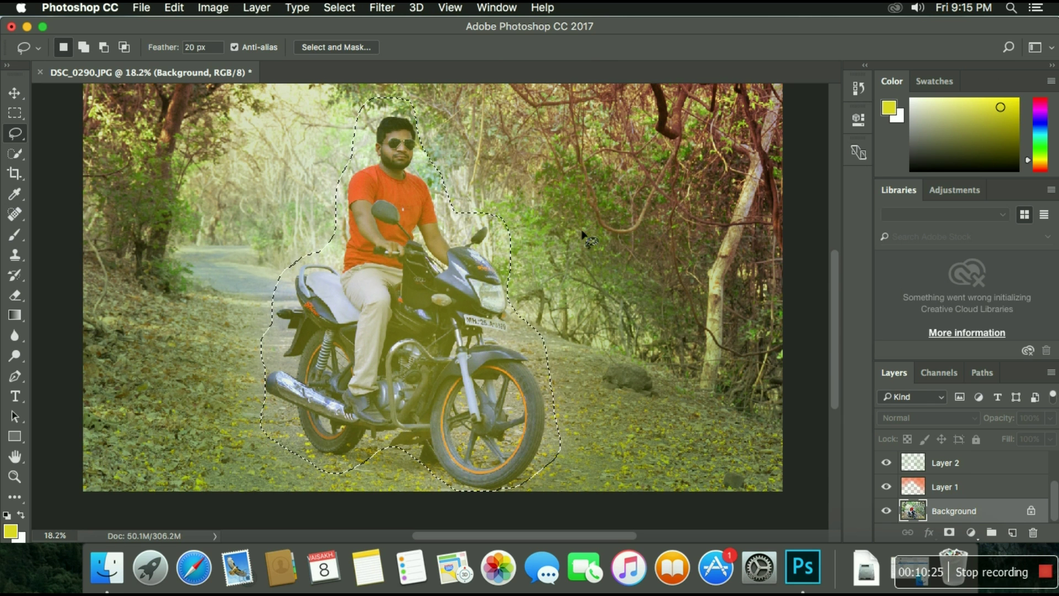
- With the Move tool, make Layer 4 (Lighten, 66%) the active layer
{"action": "key", "text": "v"}
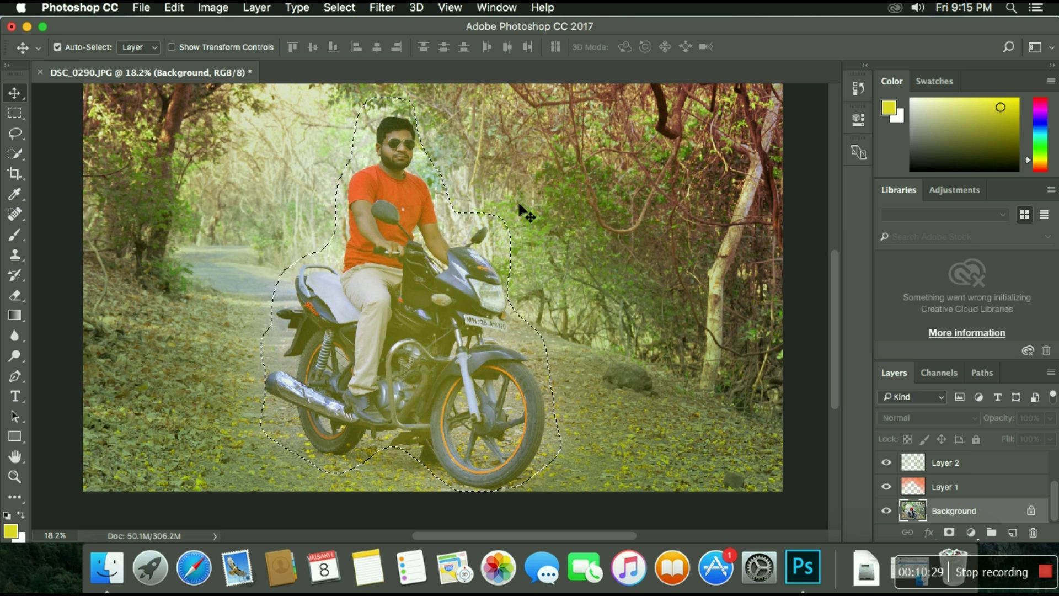
{"action": "left_click", "coordinate": [958, 487]}
{"action": "left_click", "coordinate": [977, 519]}
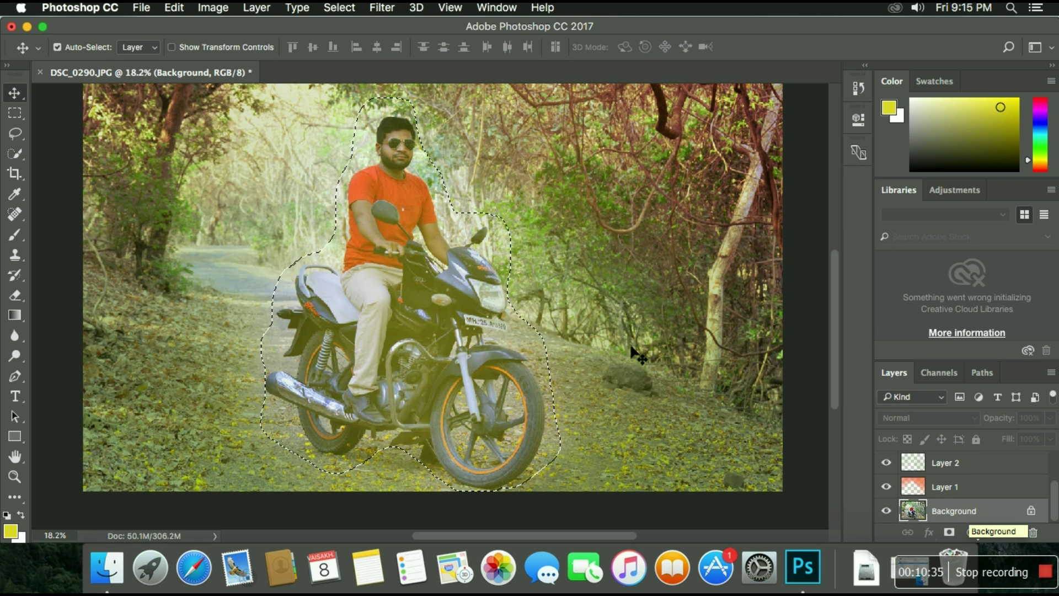
{"action": "left_click", "coordinate": [585, 230]}
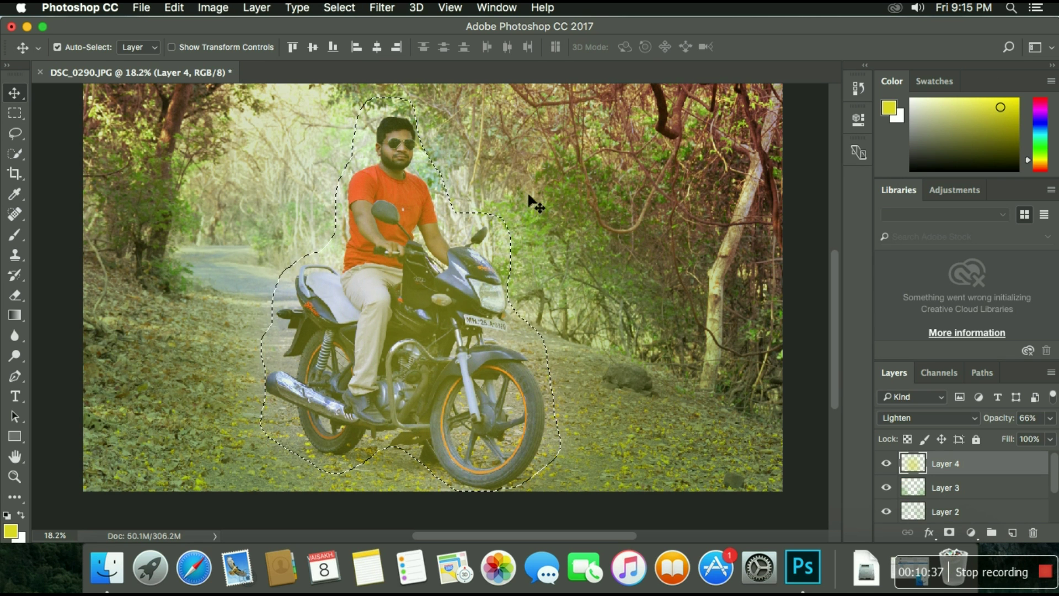
{"action": "right_click", "coordinate": [438, 190]}
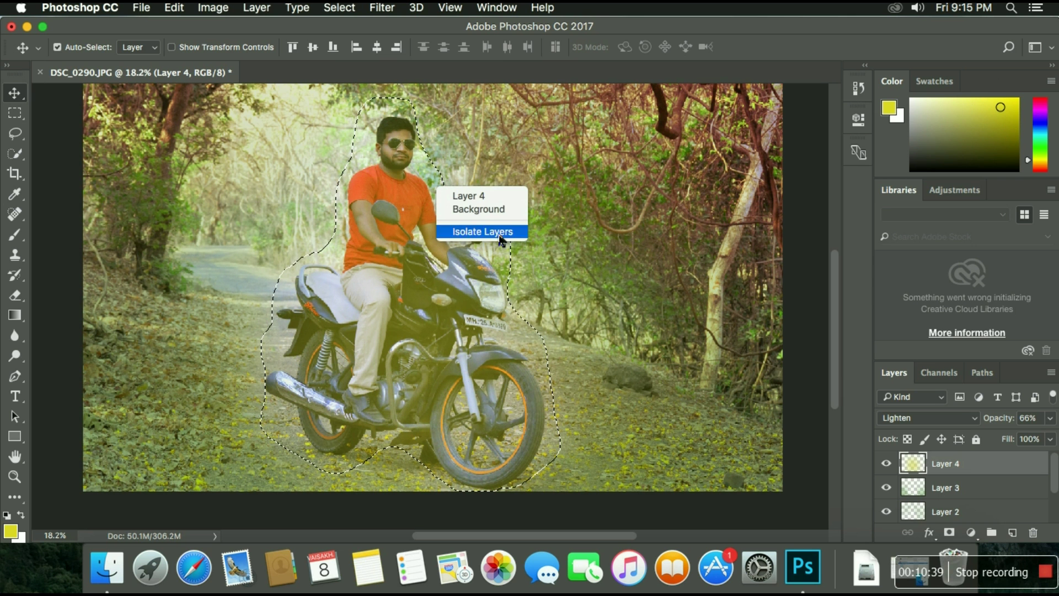
{"action": "left_click", "coordinate": [784, 27]}
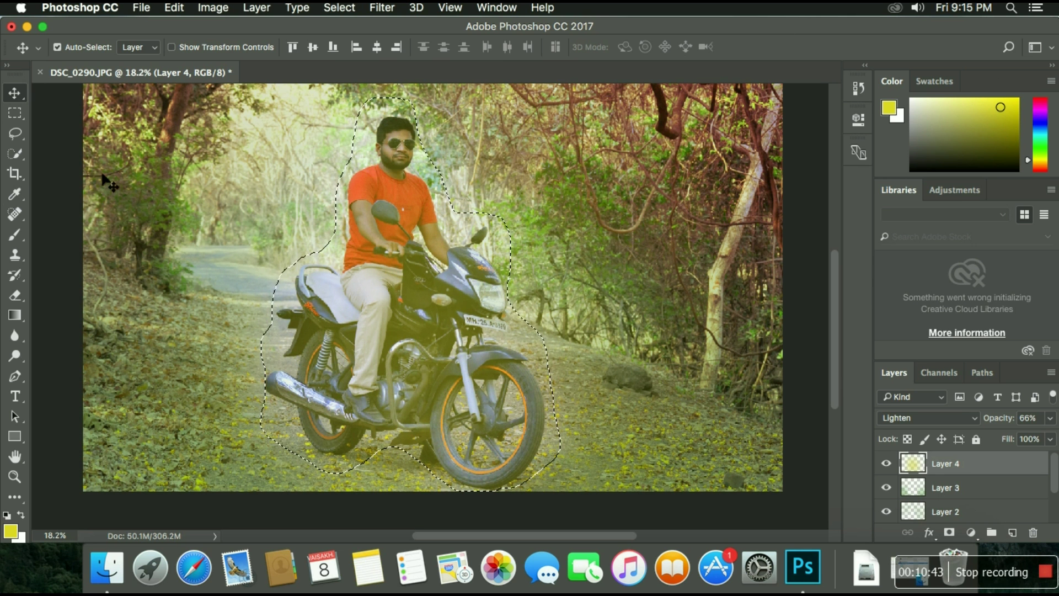
- Return to the Move tool after checking Crop and the tool presets, keeping the rider selected
{"action": "left_click", "coordinate": [15, 173]}
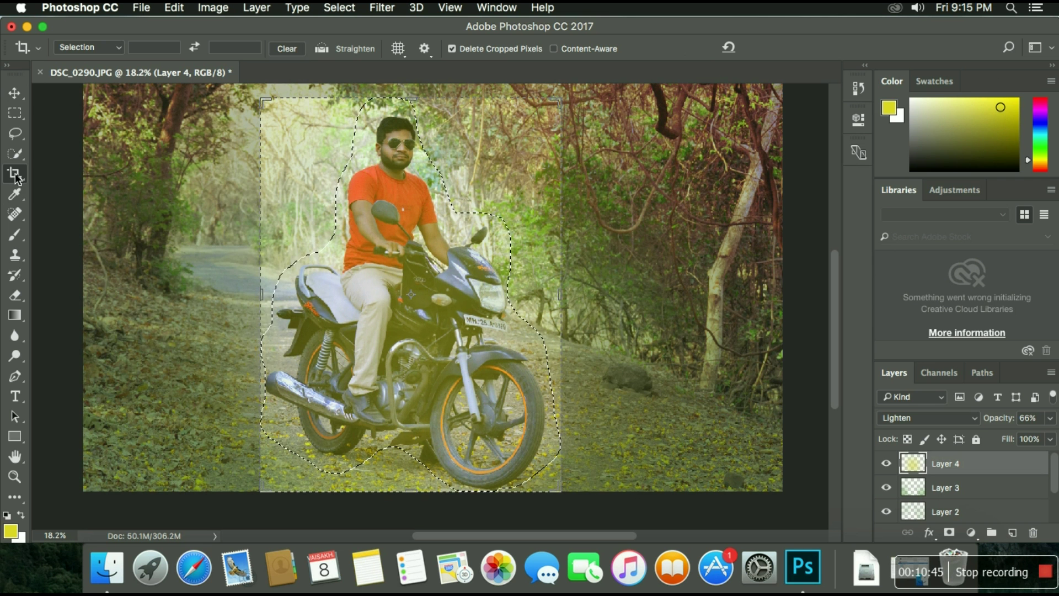
{"action": "left_click", "coordinate": [21, 102]}
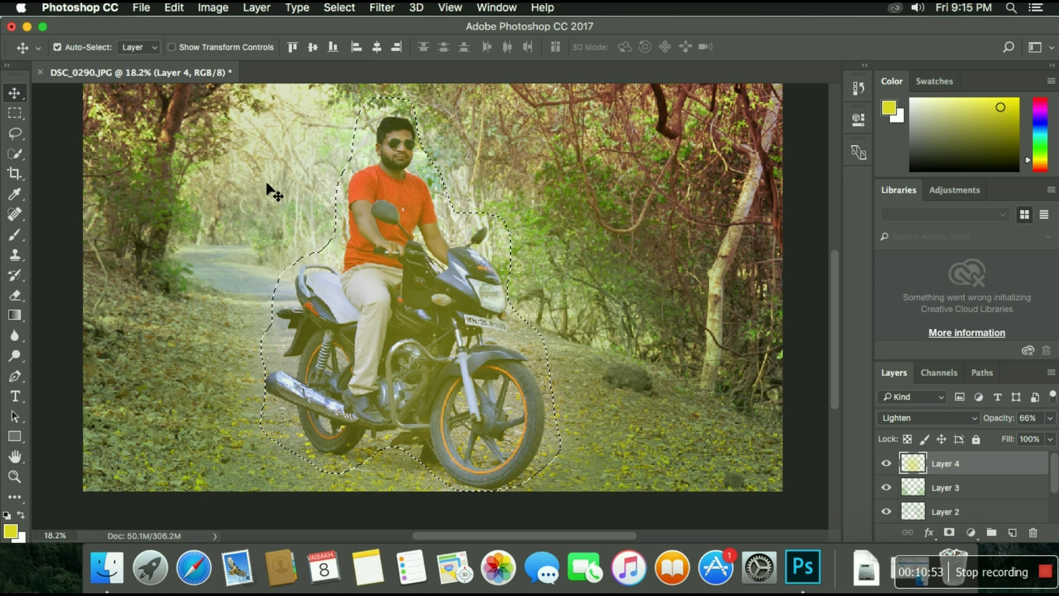
{"action": "left_click", "coordinate": [40, 48]}
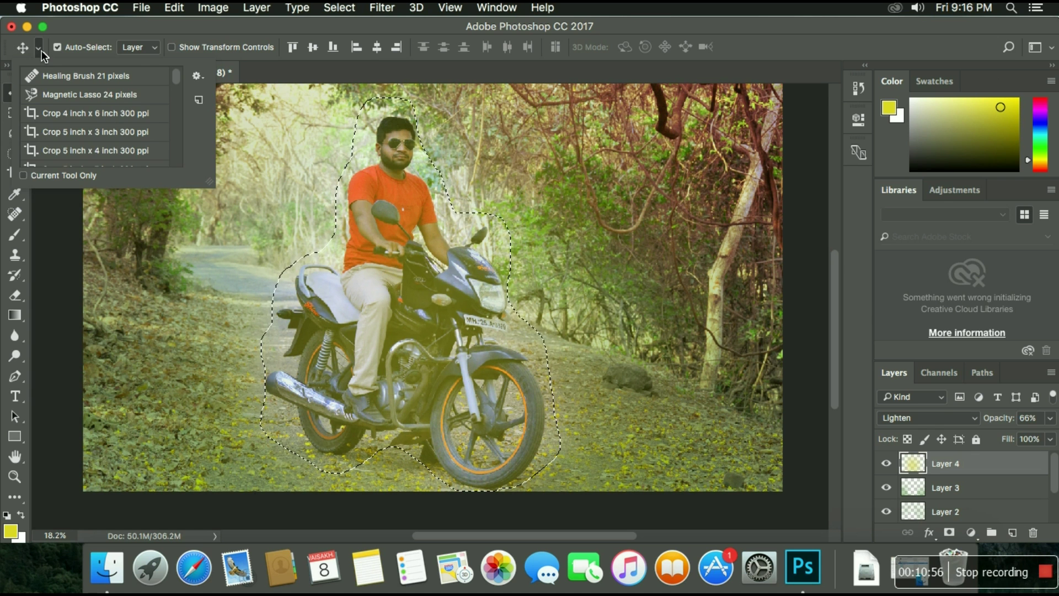
{"action": "left_click", "coordinate": [42, 51]}
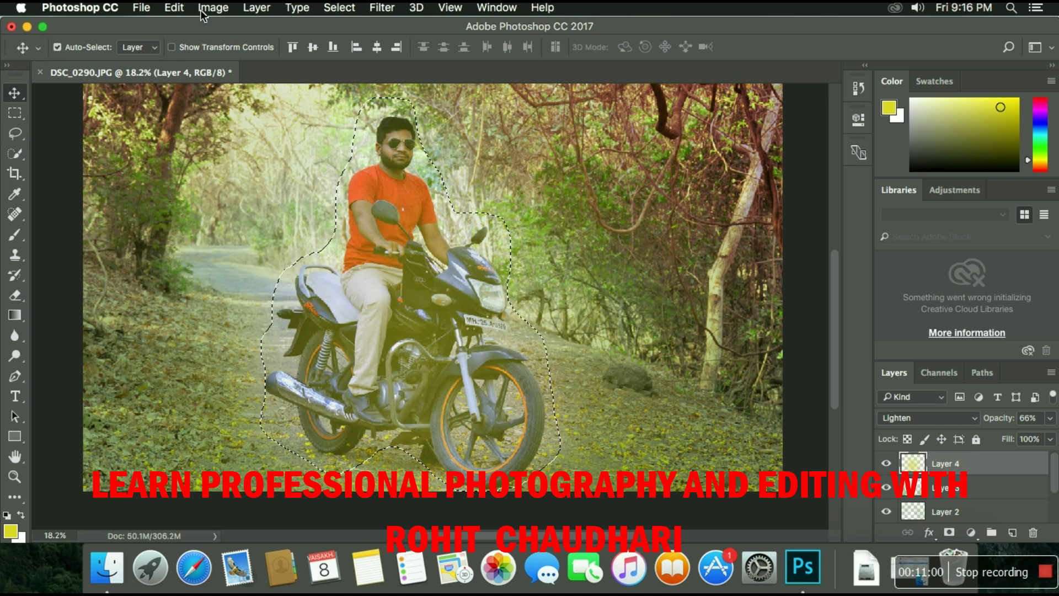
{"action": "left_click", "coordinate": [193, 14]}
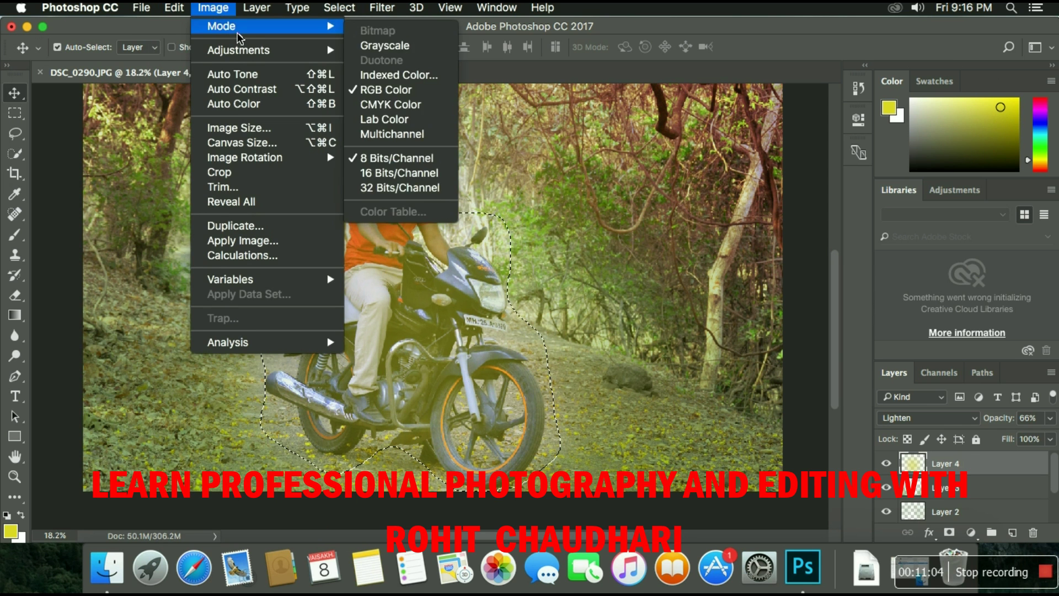
{"action": "mouse_move", "coordinate": [257, 50]}
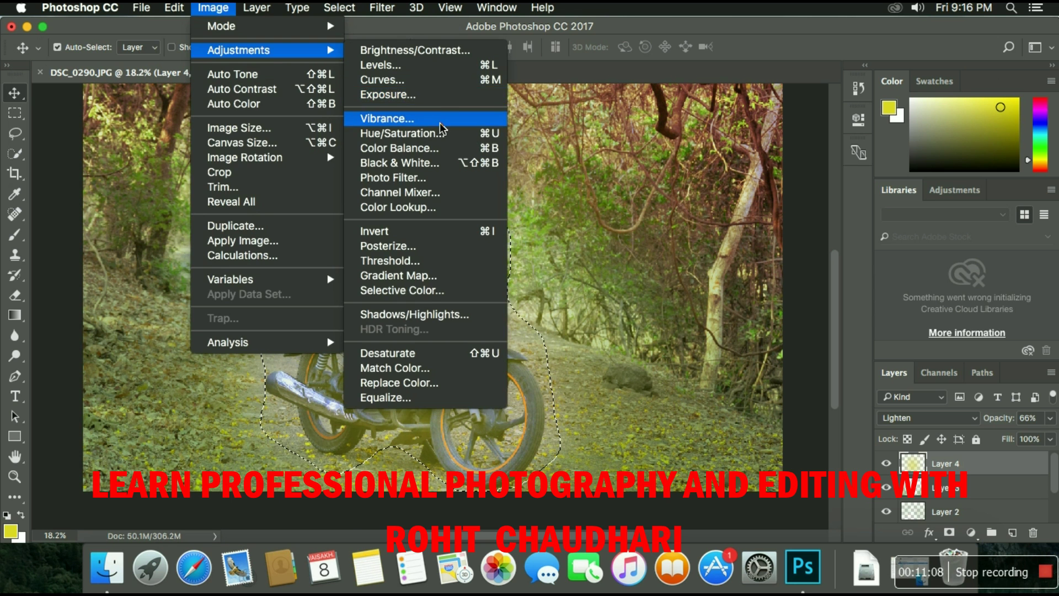
- Apply an Exposure adjustment to the rider selection, raising exposure and tweaking gamma correction
{"action": "left_click", "coordinate": [388, 94]}
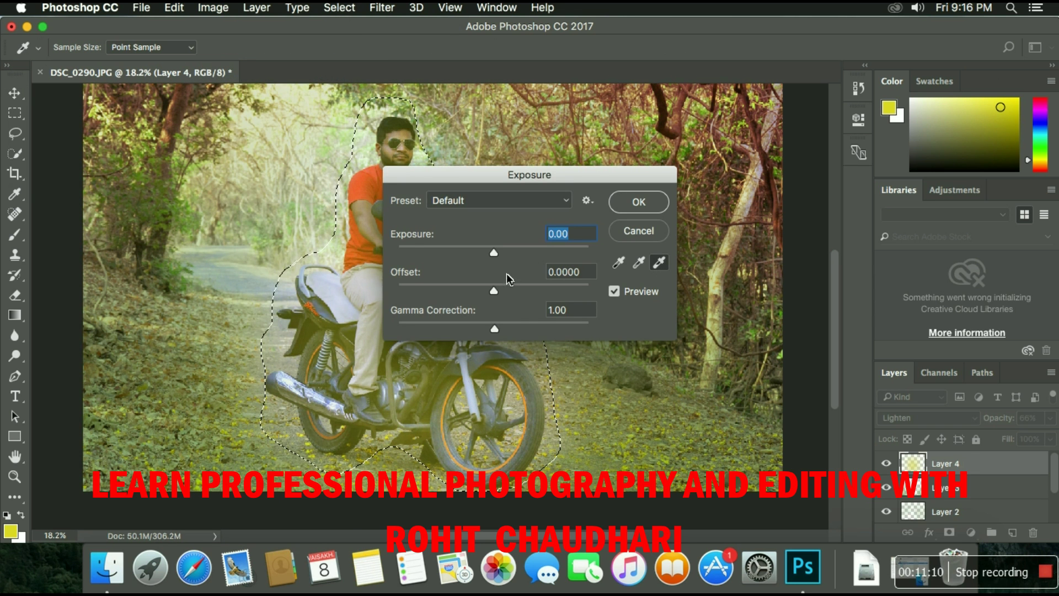
{"action": "mouse_move", "coordinate": [498, 257]}
{"action": "left_mouse_down"}
{"action": "mouse_move", "coordinate": [511, 260]}
{"action": "mouse_move", "coordinate": [474, 287]}
{"action": "mouse_move", "coordinate": [432, 290]}
{"action": "left_mouse_up"}
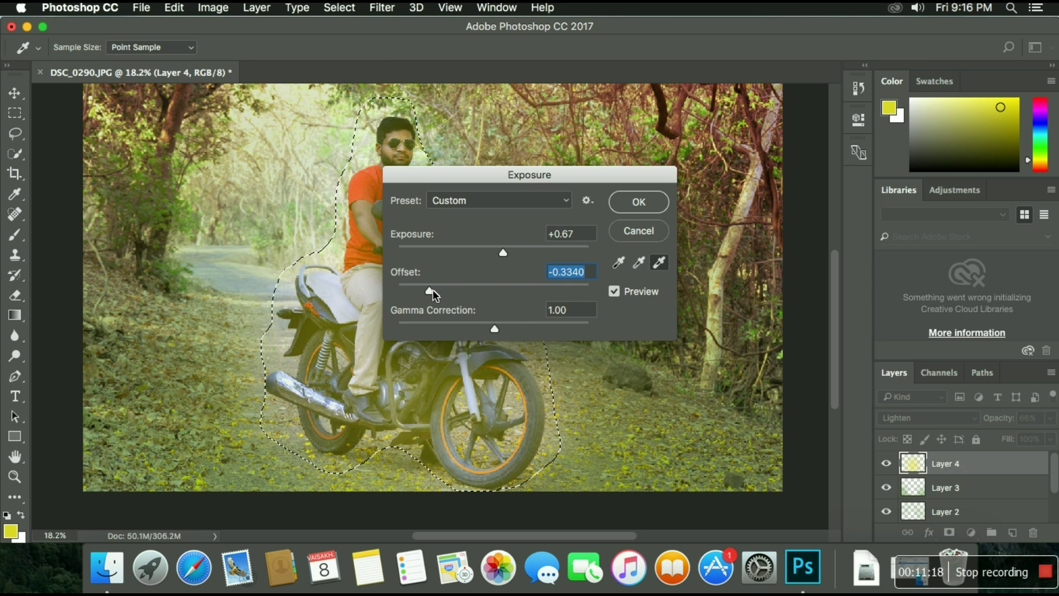
{"action": "mouse_move", "coordinate": [496, 329]}
{"action": "left_mouse_down"}
{"action": "mouse_move", "coordinate": [515, 330]}
{"action": "mouse_move", "coordinate": [502, 330]}
{"action": "left_mouse_up"}
{"action": "left_click", "coordinate": [660, 209]}
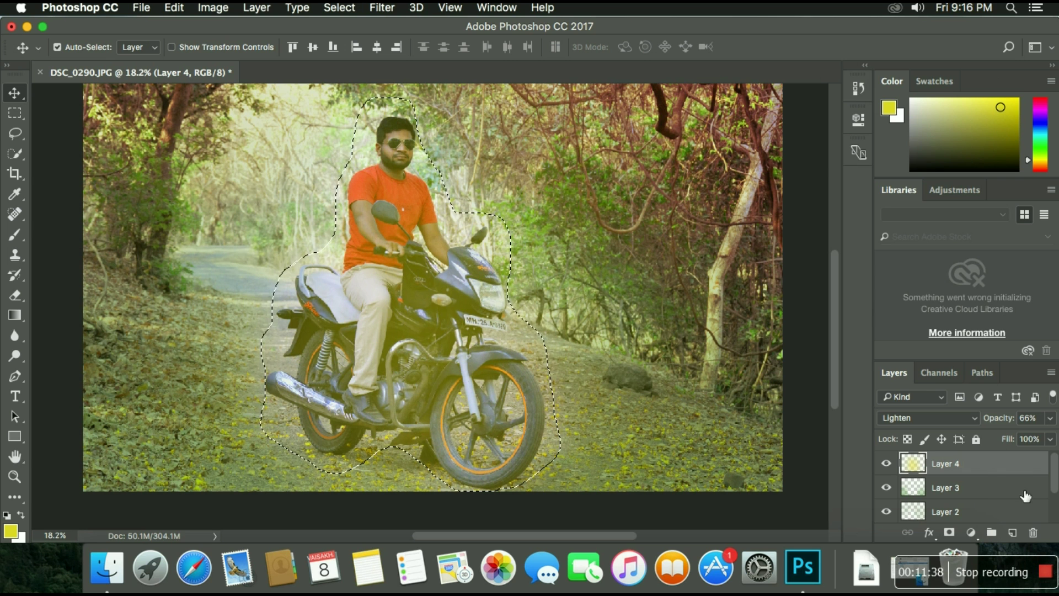
- Make the Background layer active from the canvas layer list
{"action": "right_click", "coordinate": [395, 254]}
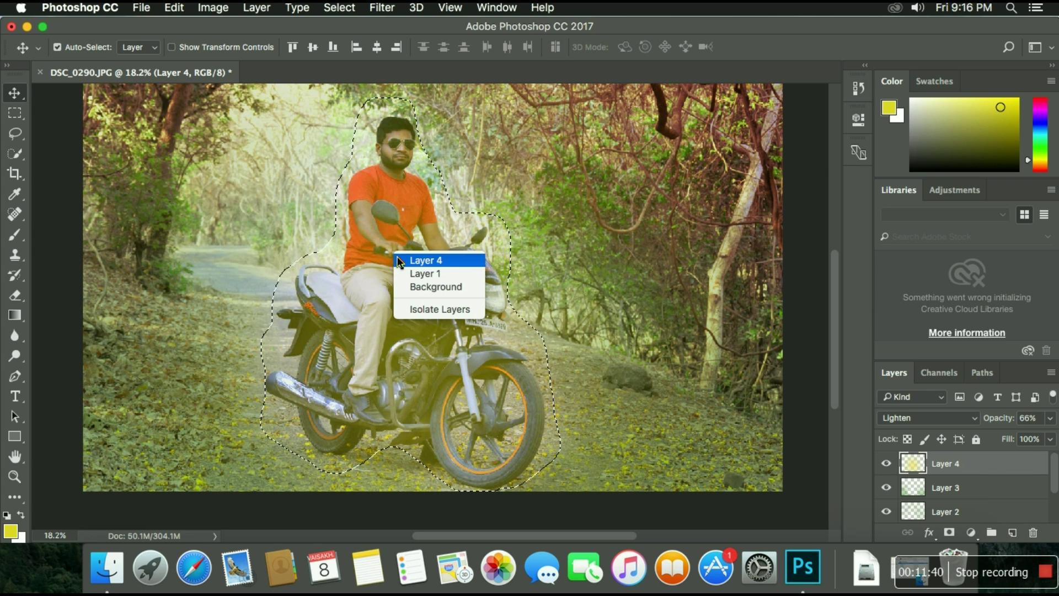
{"action": "left_click", "coordinate": [468, 287]}
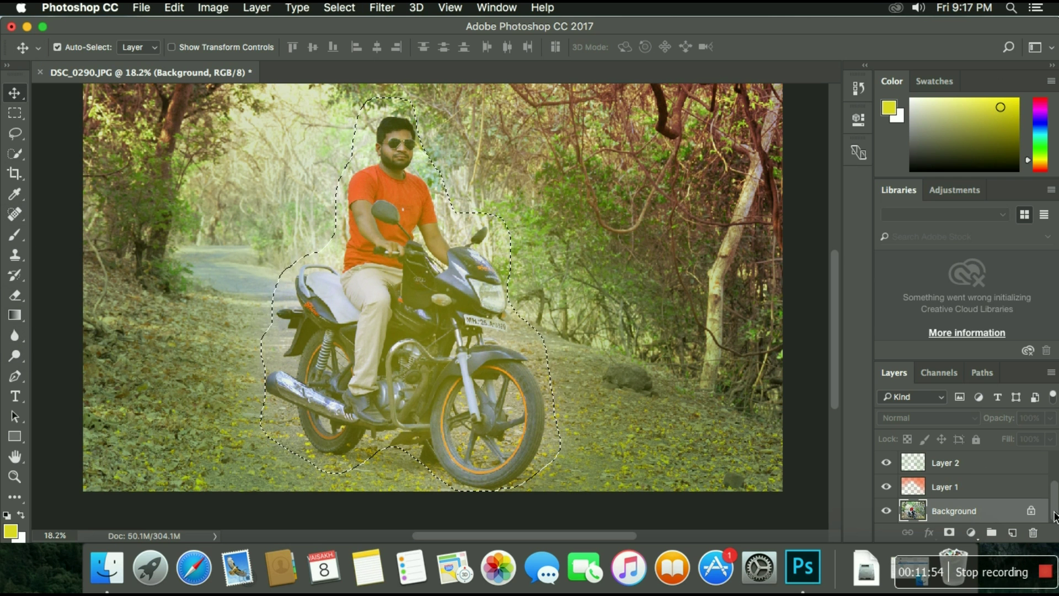
{"action": "right_click", "coordinate": [945, 517]}
{"action": "right_click", "coordinate": [945, 517]}
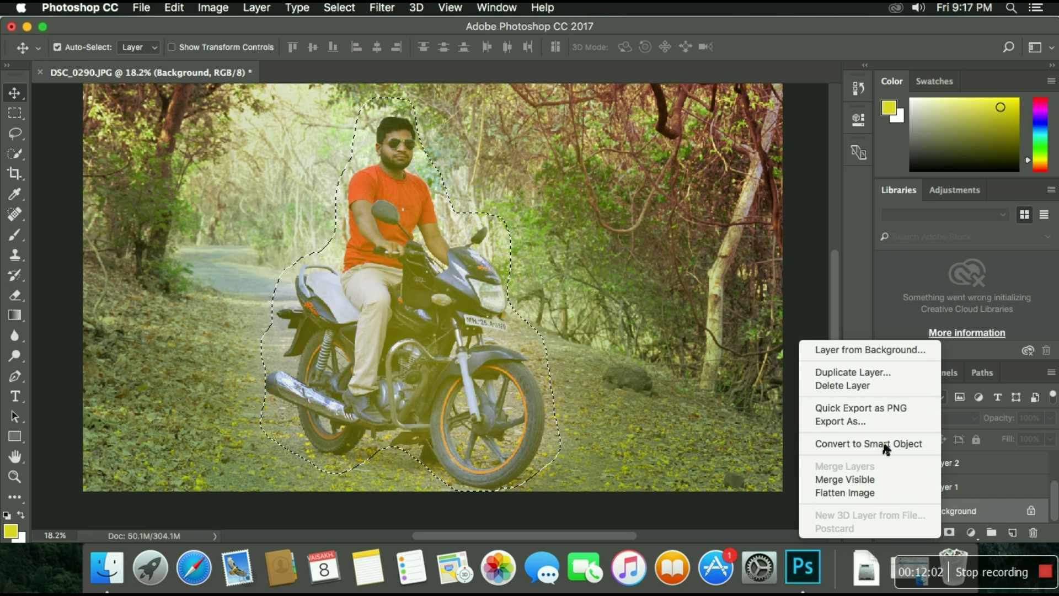
{"action": "left_click", "coordinate": [837, 299]}
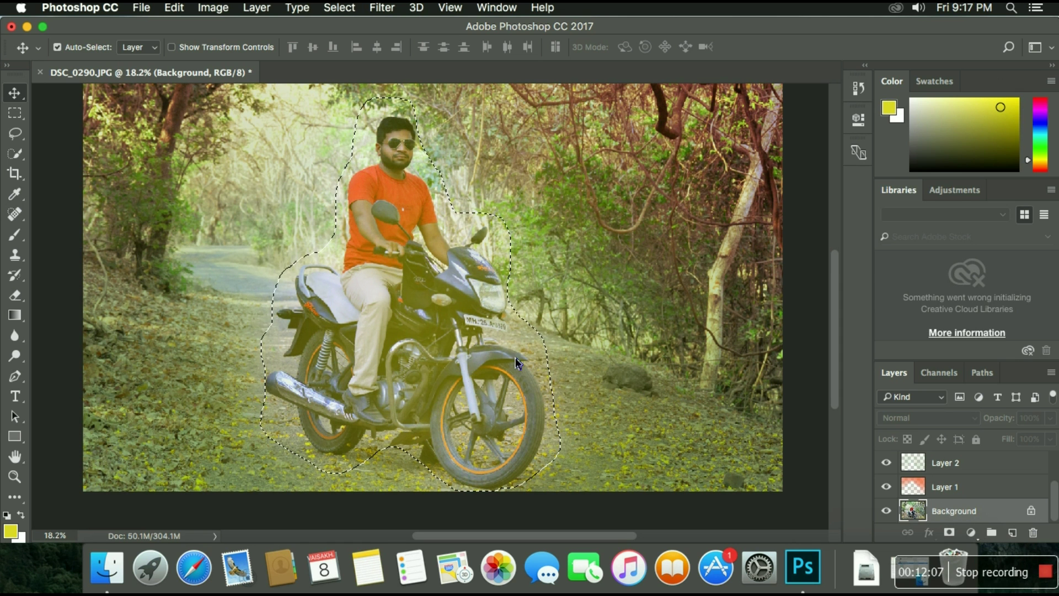
- Restore Layer 3 (Multiply, 72%) and Layer 4 (Lighten, 66%), with Background reselected
{"action": "key", "text": "ctrl+j"}
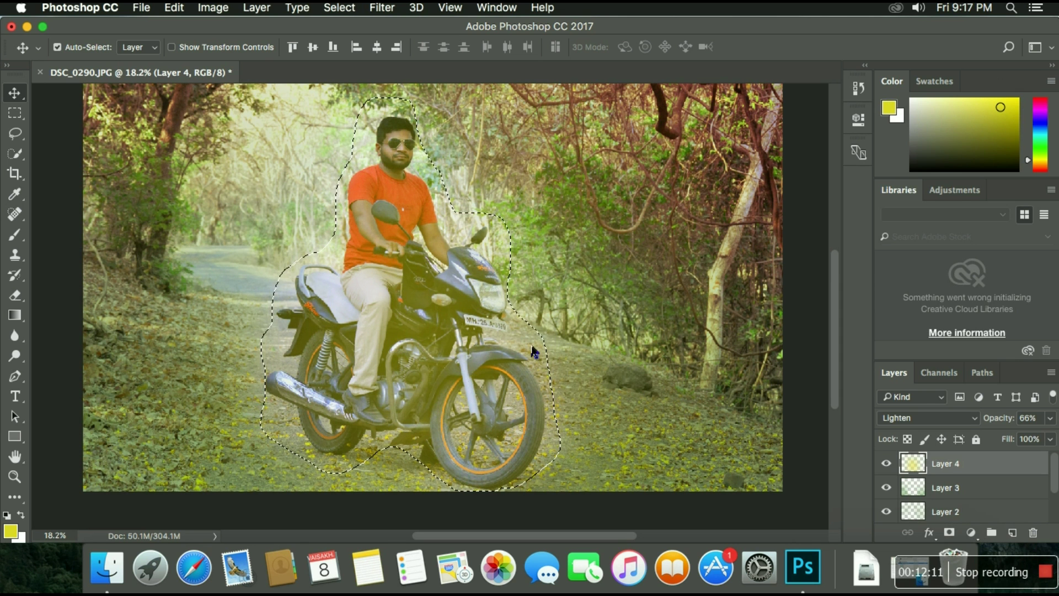
{"action": "left_click", "coordinate": [965, 487]}
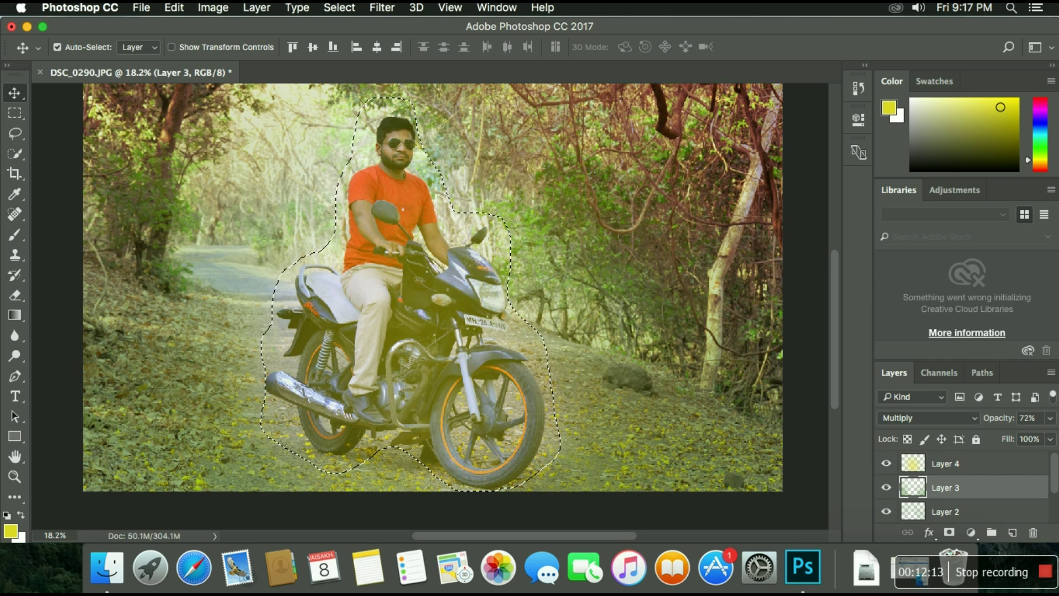
{"action": "left_click_drag", "start_coordinate": [1053, 486], "coordinate": [1041, 527]}
{"action": "left_click", "coordinate": [997, 519]}
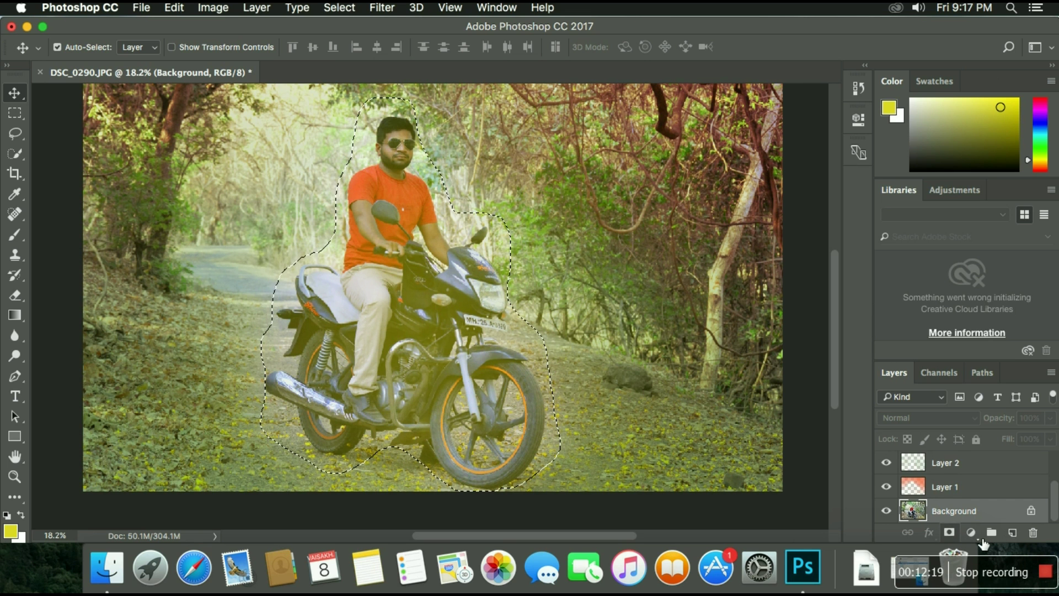
- Add a masked Curves adjustment layer with one point on its RGB curve, starting mask deletion
{"action": "left_click", "coordinate": [980, 539]}
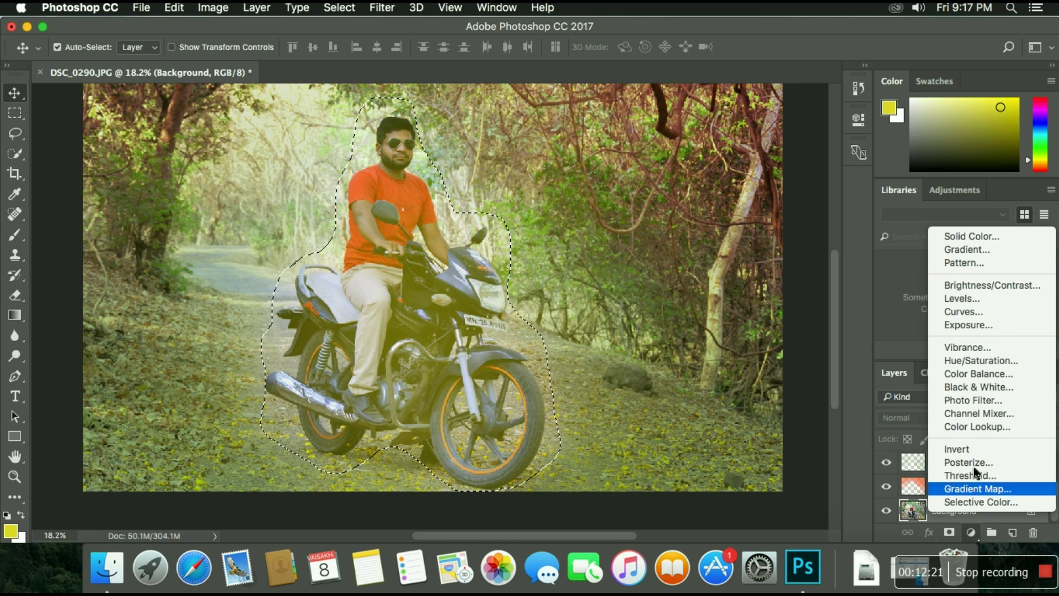
{"action": "left_click", "coordinate": [983, 312]}
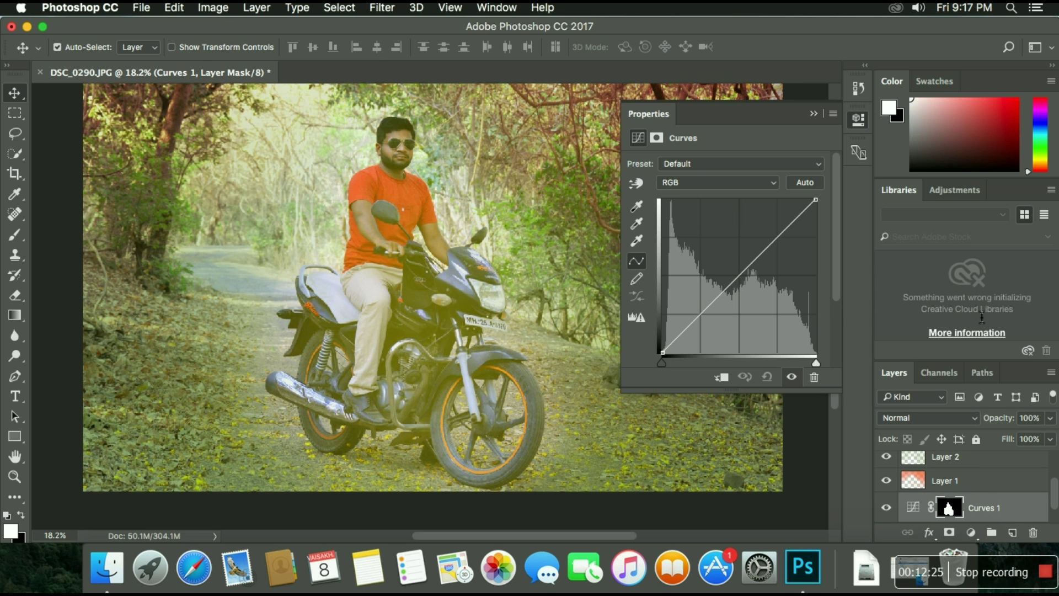
{"action": "mouse_move", "coordinate": [741, 292]}
{"action": "left_mouse_down"}
{"action": "mouse_move", "coordinate": [750, 300]}
{"action": "mouse_move", "coordinate": [722, 263]}
{"action": "mouse_move", "coordinate": [745, 286]}
{"action": "left_mouse_up"}
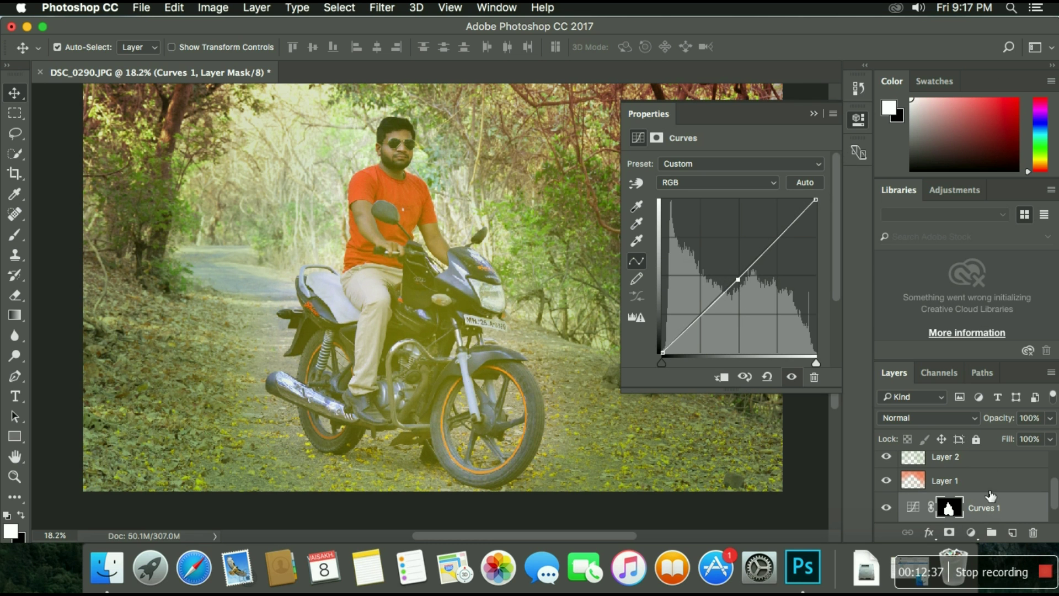
{"action": "left_click", "coordinate": [1034, 533]}
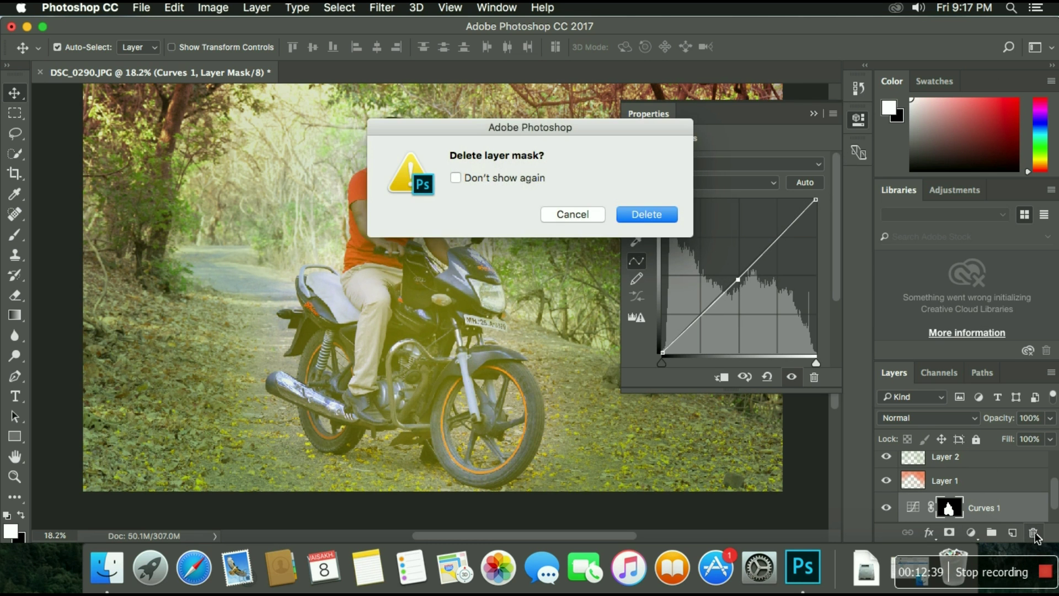
- Delete the Curves mask and add shadow, midtone and highlight points to brighten the photo
{"action": "left_click", "coordinate": [621, 215]}
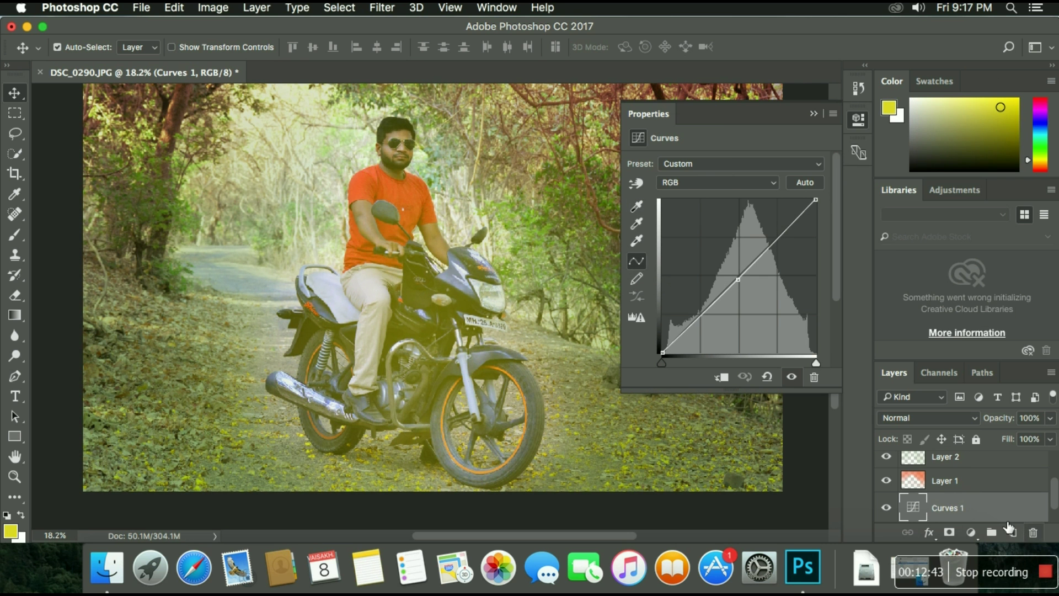
{"action": "mouse_move", "coordinate": [743, 285]}
{"action": "left_mouse_down"}
{"action": "mouse_move", "coordinate": [729, 271]}
{"action": "mouse_move", "coordinate": [751, 293]}
{"action": "mouse_move", "coordinate": [737, 279]}
{"action": "left_mouse_up"}
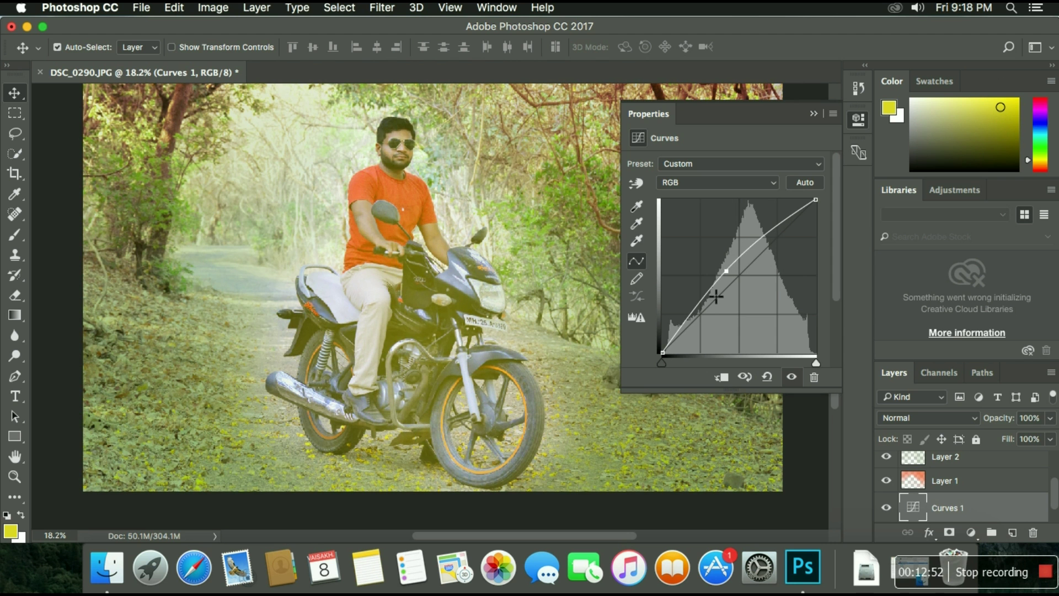
{"action": "left_click_drag", "start_coordinate": [715, 296], "coordinate": [695, 298]}
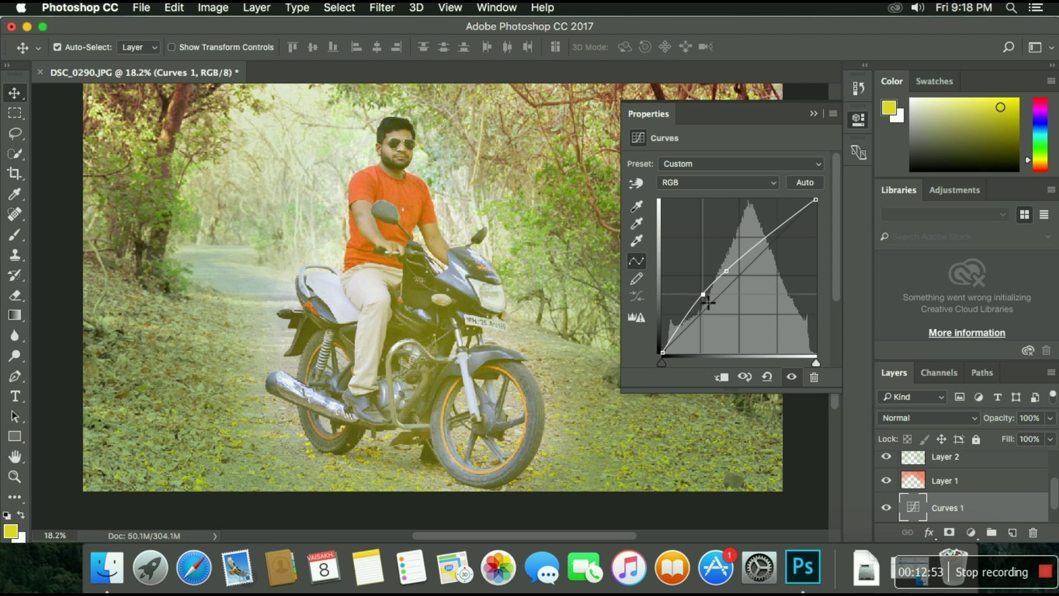
{"action": "left_click_drag", "start_coordinate": [772, 241], "coordinate": [774, 226]}
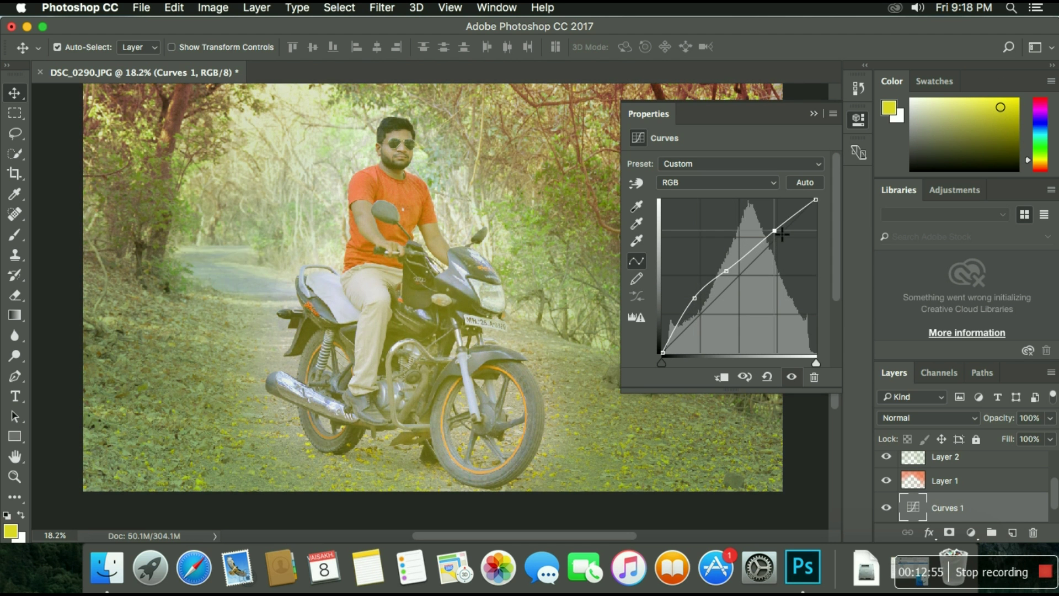
{"action": "mouse_move", "coordinate": [706, 304]}
{"action": "left_mouse_down"}
{"action": "mouse_move", "coordinate": [713, 318]}
{"action": "mouse_move", "coordinate": [711, 305]}
{"action": "left_mouse_up"}
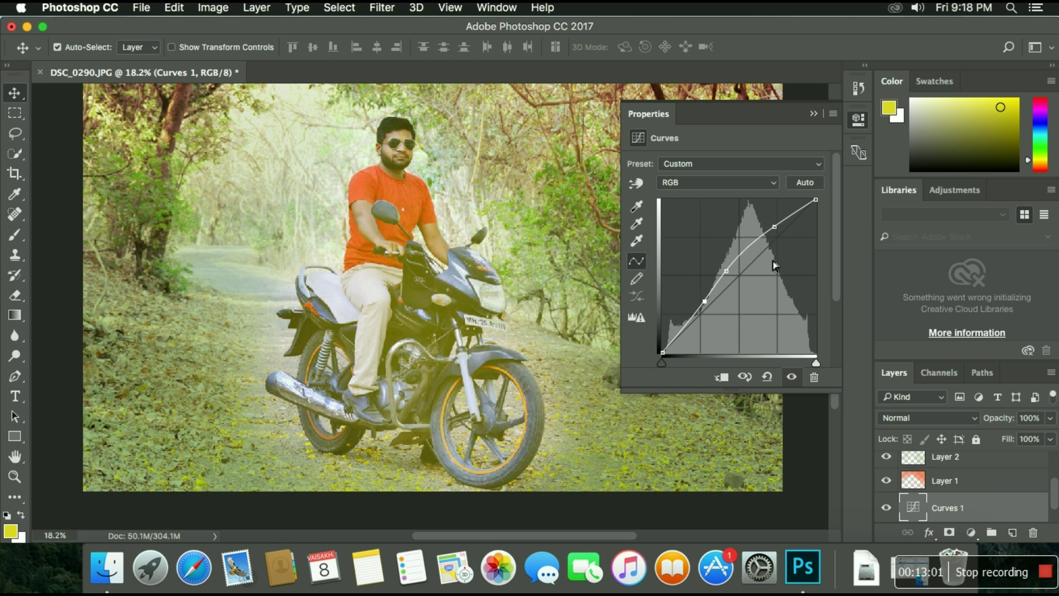
{"action": "left_click_drag", "start_coordinate": [775, 234], "coordinate": [788, 221]}
{"action": "left_click_drag", "start_coordinate": [734, 277], "coordinate": [748, 264]}
{"action": "left_click_drag", "start_coordinate": [714, 308], "coordinate": [711, 314]}
- Fine-tune the shadow, midtone and highlight curve points so the shadows are lifted
{"action": "left_click", "coordinate": [747, 267]}
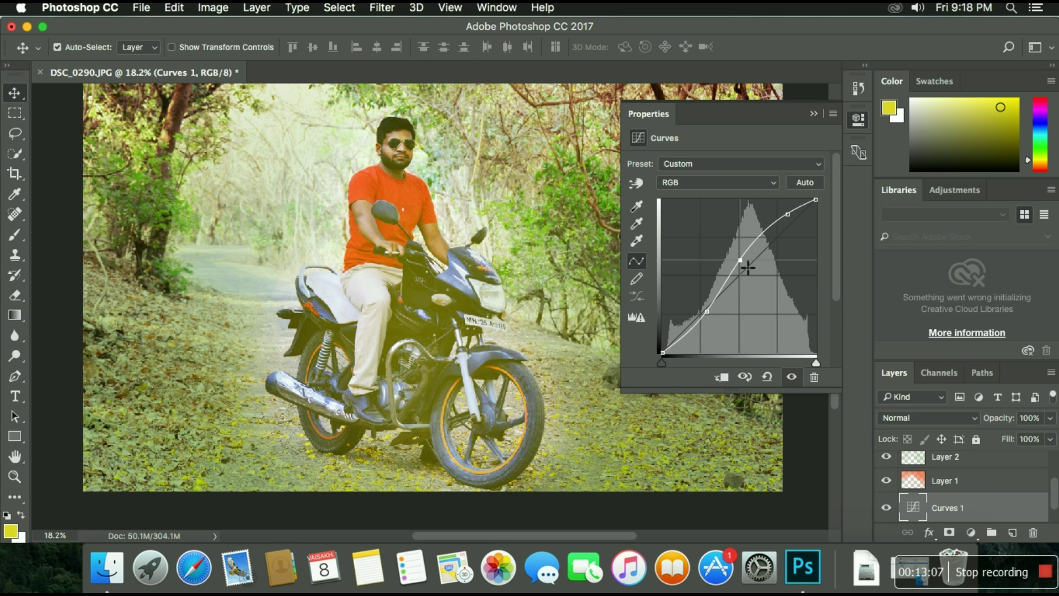
{"action": "left_click_drag", "start_coordinate": [747, 267], "coordinate": [746, 282]}
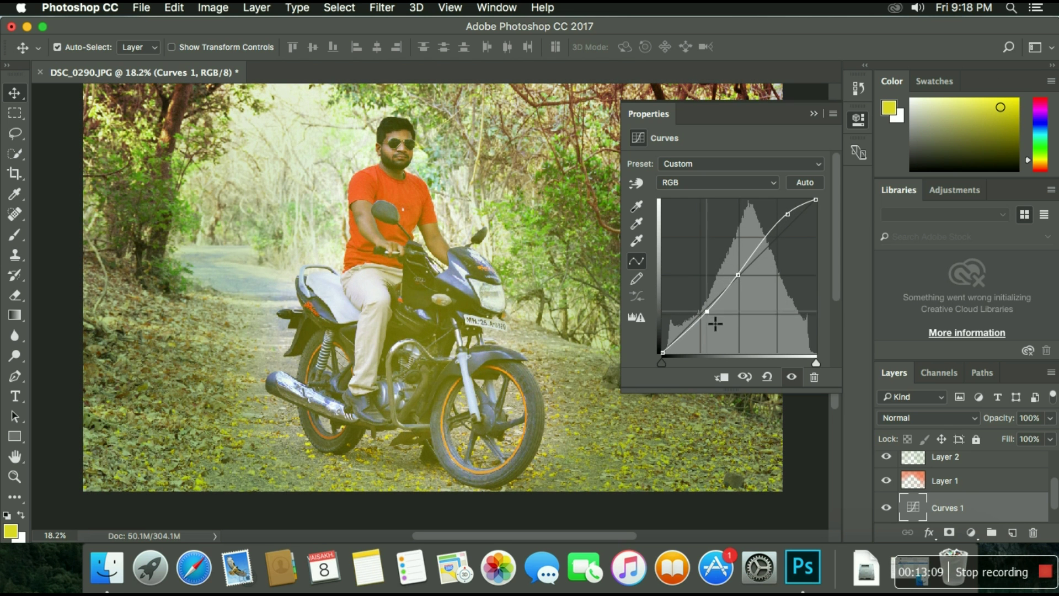
{"action": "left_click_drag", "start_coordinate": [715, 324], "coordinate": [693, 338]}
{"action": "left_click_drag", "start_coordinate": [790, 227], "coordinate": [793, 248]}
{"action": "left_click_drag", "start_coordinate": [706, 334], "coordinate": [703, 318]}
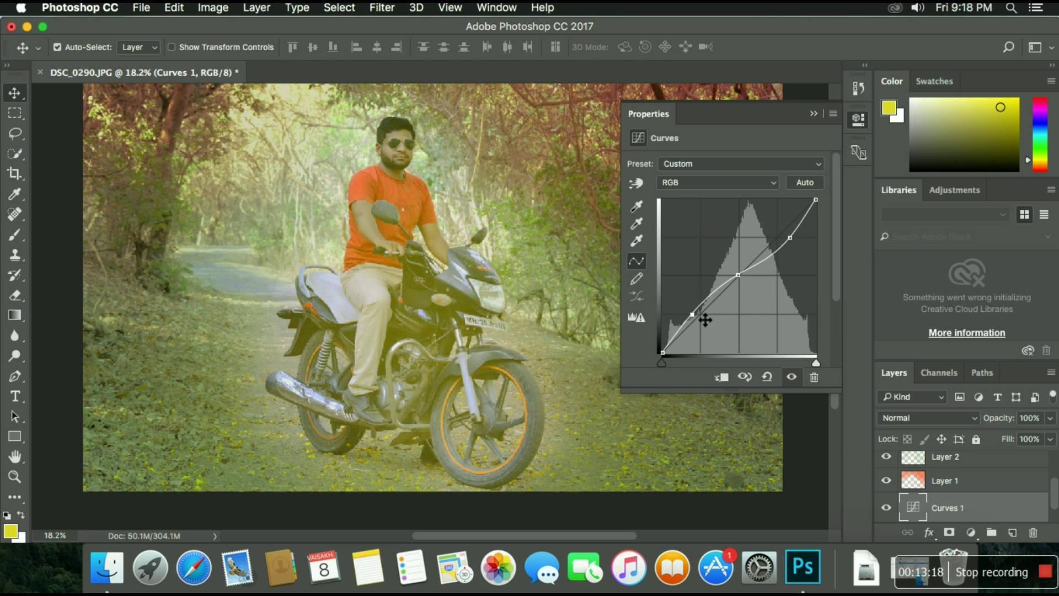
{"action": "left_click_drag", "start_coordinate": [748, 276], "coordinate": [764, 258]}
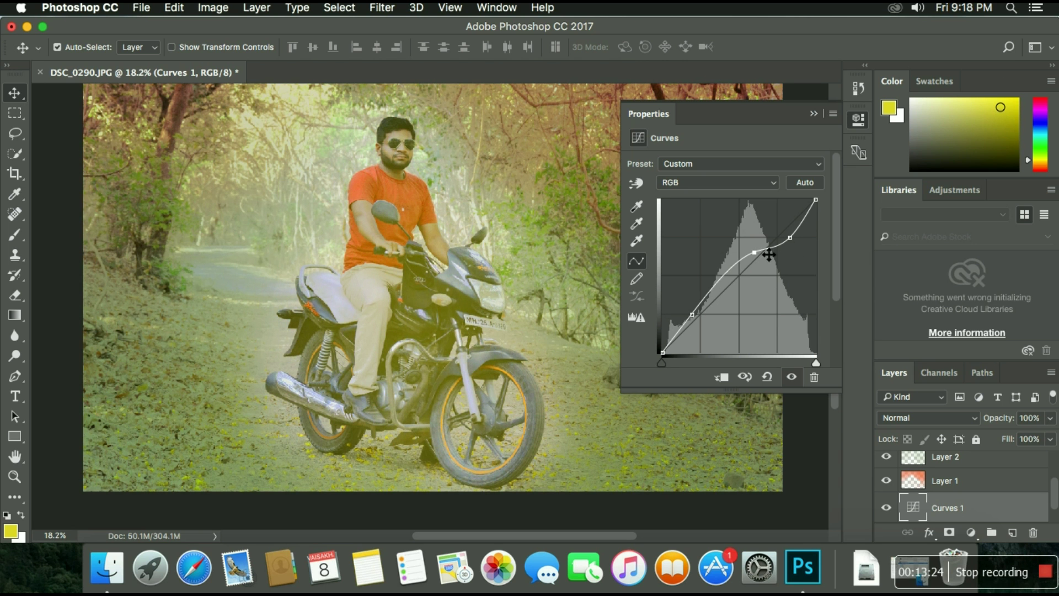
{"action": "left_click_drag", "start_coordinate": [800, 243], "coordinate": [805, 234]}
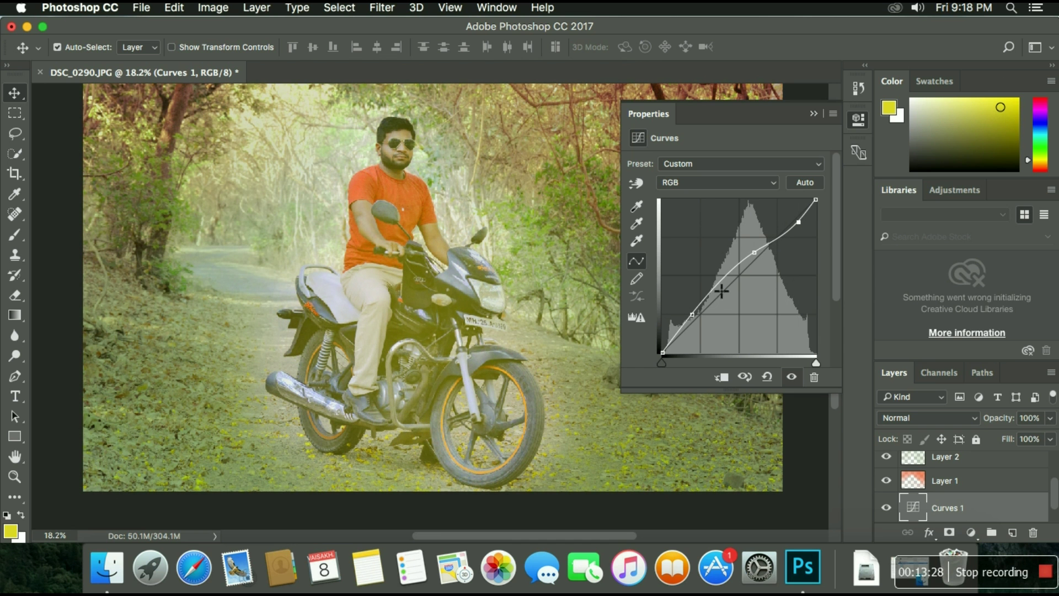
{"action": "left_click_drag", "start_coordinate": [700, 322], "coordinate": [711, 289]}
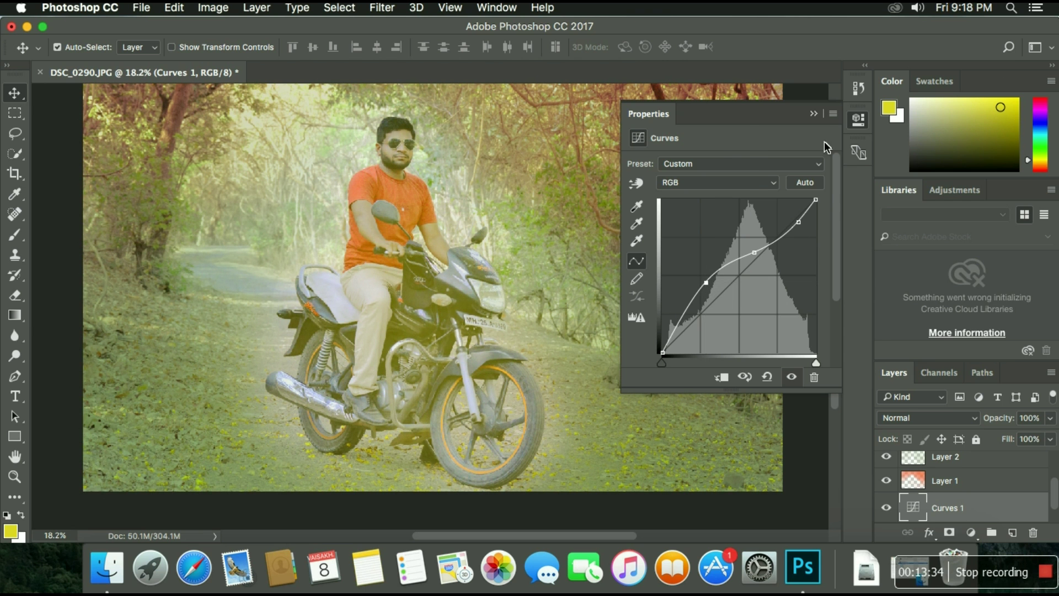
{"action": "left_click", "coordinate": [815, 115]}
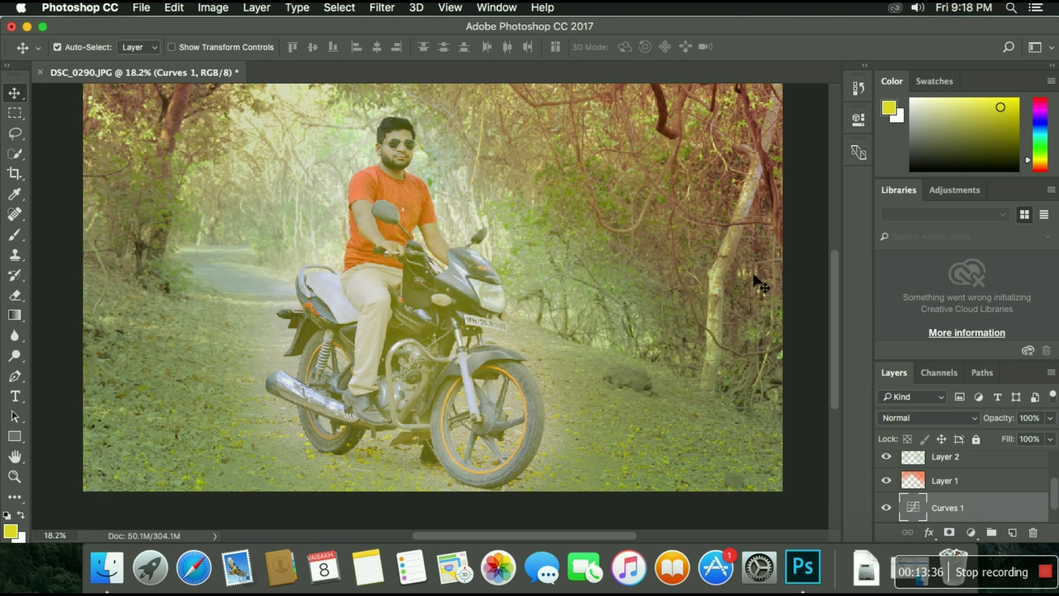
{"action": "mouse_move", "coordinate": [836, 333]}
{"action": "left_mouse_down"}
{"action": "mouse_move", "coordinate": [836, 302]}
{"action": "mouse_move", "coordinate": [836, 334]}
{"action": "left_mouse_up"}
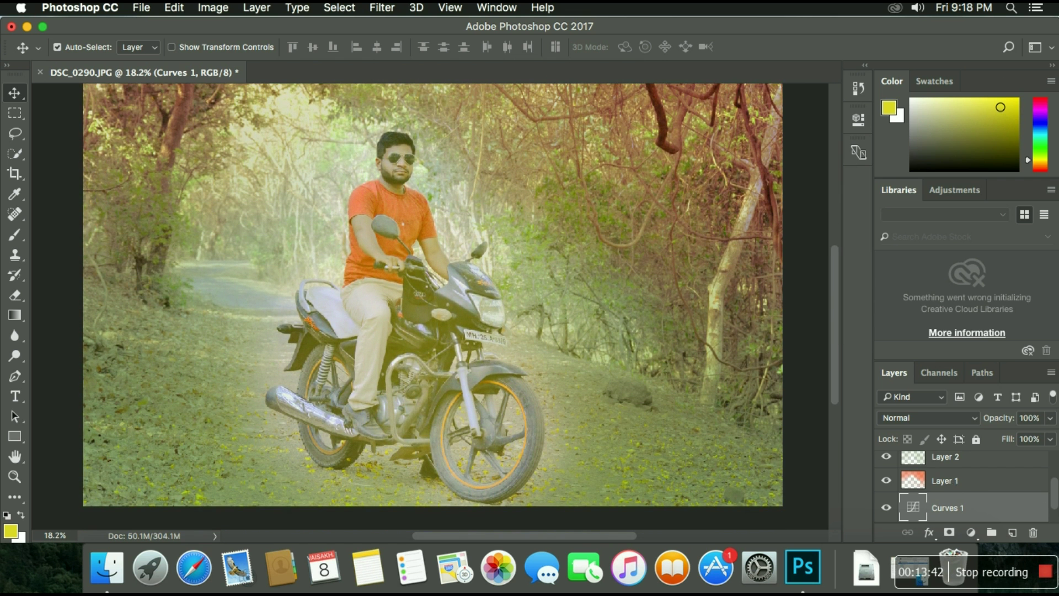
{"action": "scroll", "coordinate": [970, 483], "scroll_direction": "down", "scroll_amount": 1}
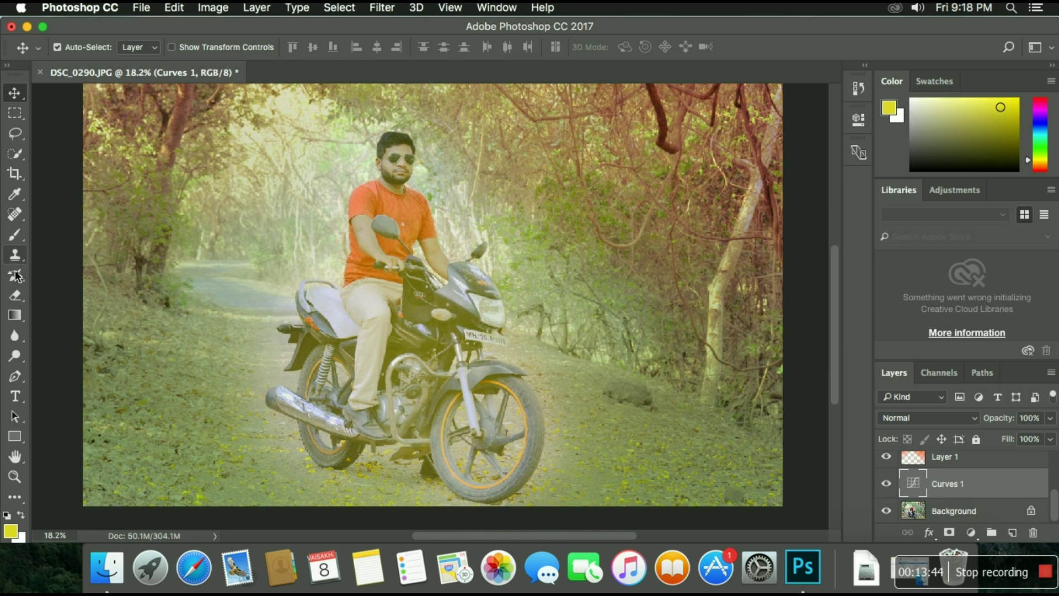
{"action": "left_click", "coordinate": [17, 297]}
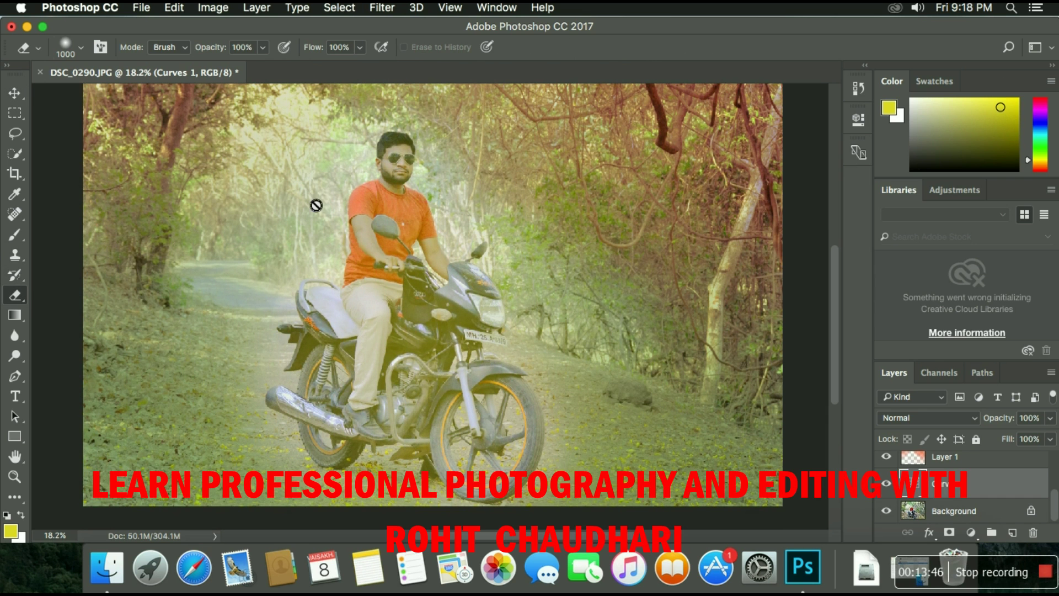
{"action": "left_click", "coordinate": [971, 513]}
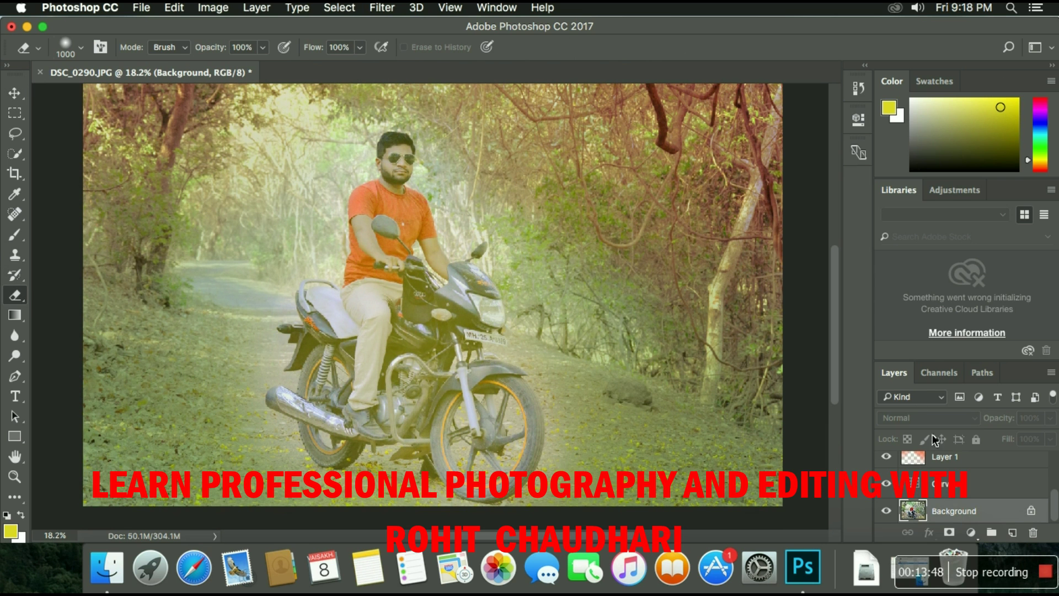
{"action": "left_click", "coordinate": [958, 487]}
{"action": "left_click", "coordinate": [519, 193]}
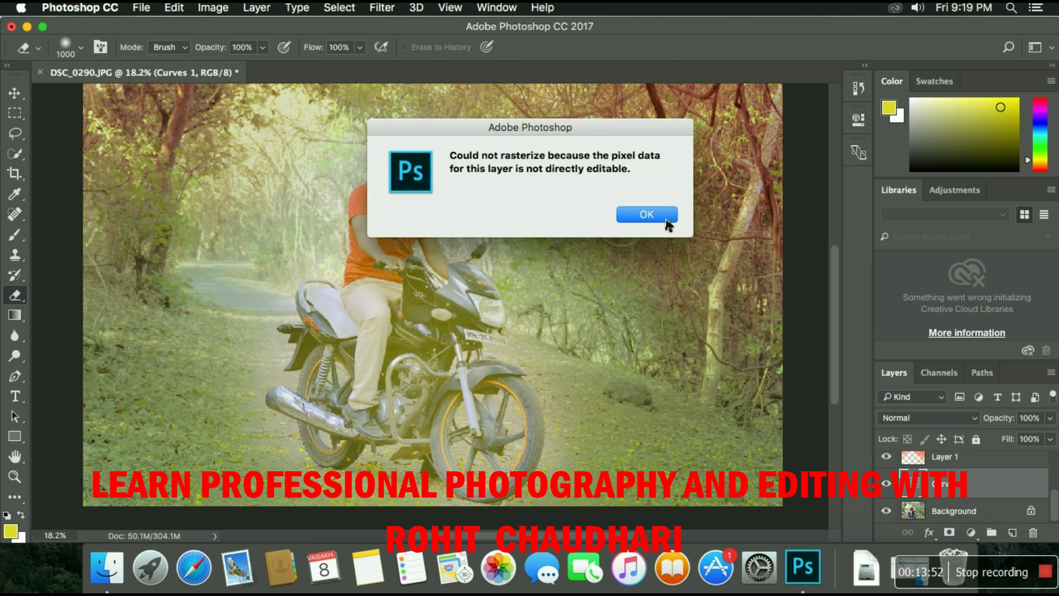
{"action": "left_click", "coordinate": [664, 216]}
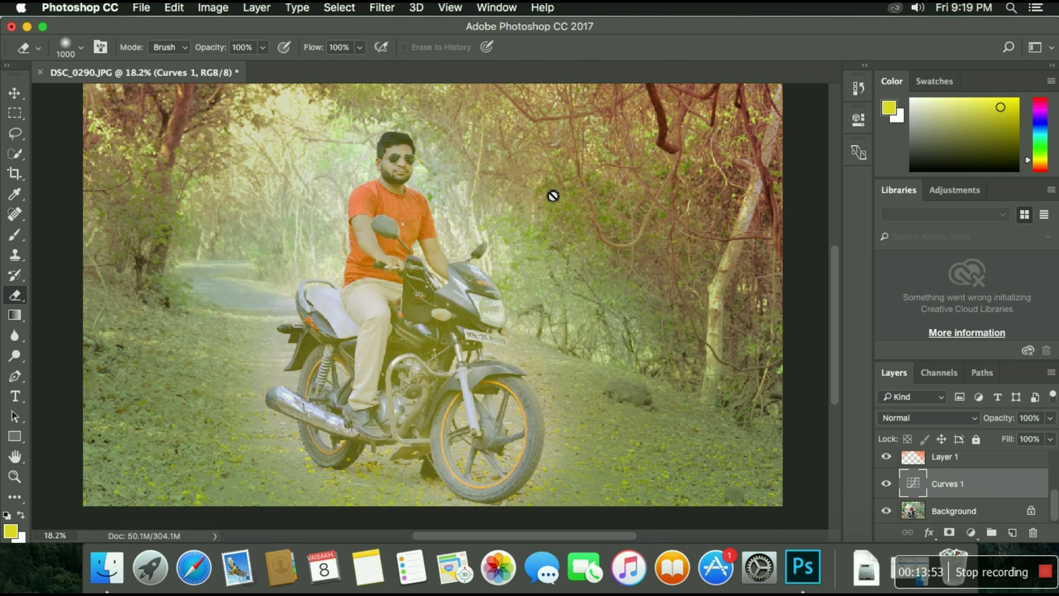
{"action": "left_click", "coordinate": [16, 90]}
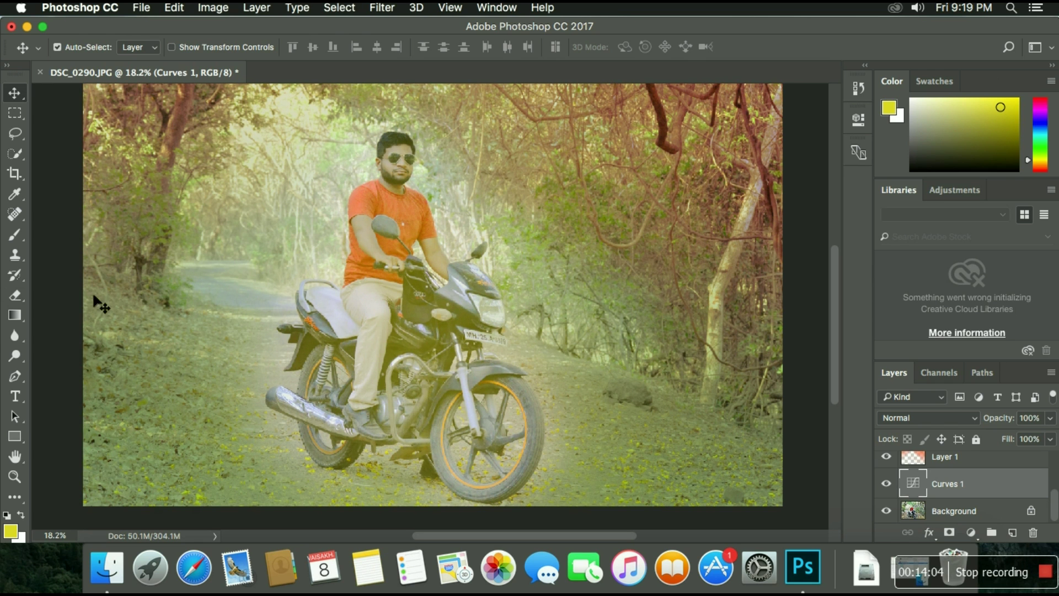
- Select the Background layer and pick the Dodge tool at Midtones, 50% exposure
{"action": "left_click", "coordinate": [937, 516]}
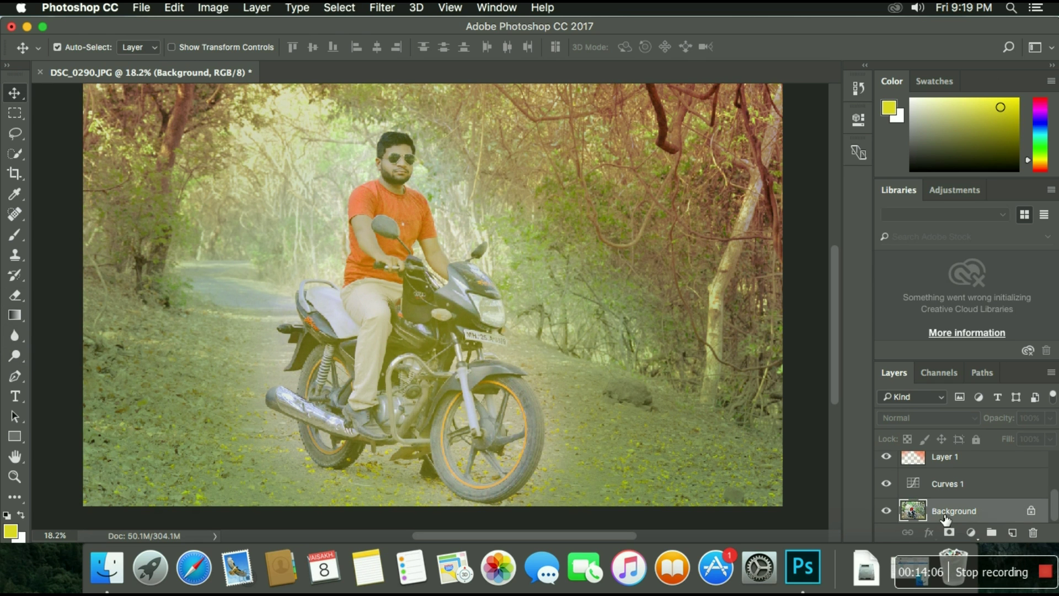
{"action": "left_click", "coordinate": [19, 361]}
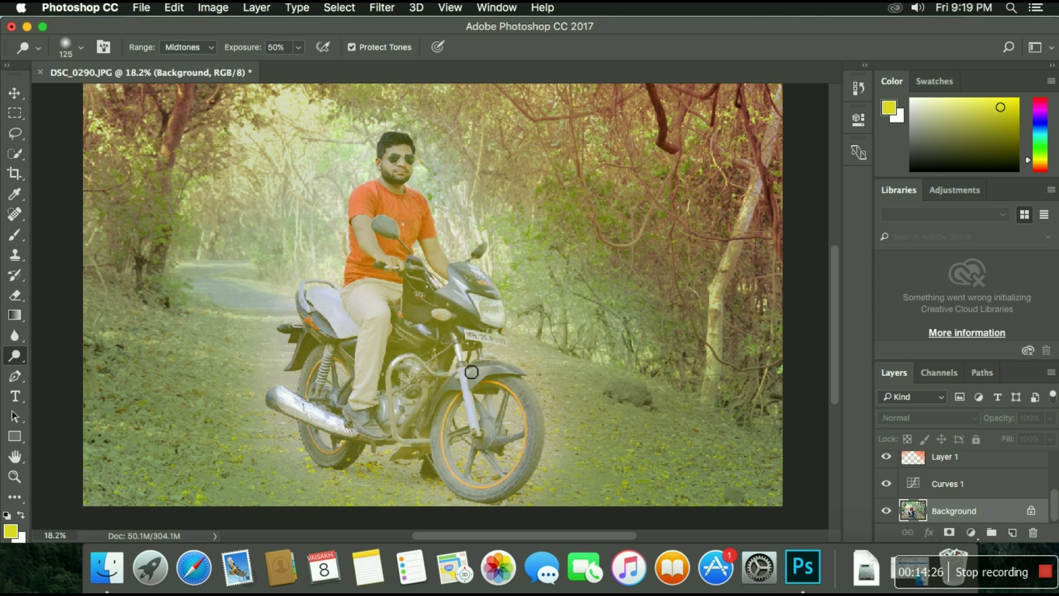
{"action": "scroll", "coordinate": [424, 385], "scroll_direction": "up", "scroll_amount": 10}
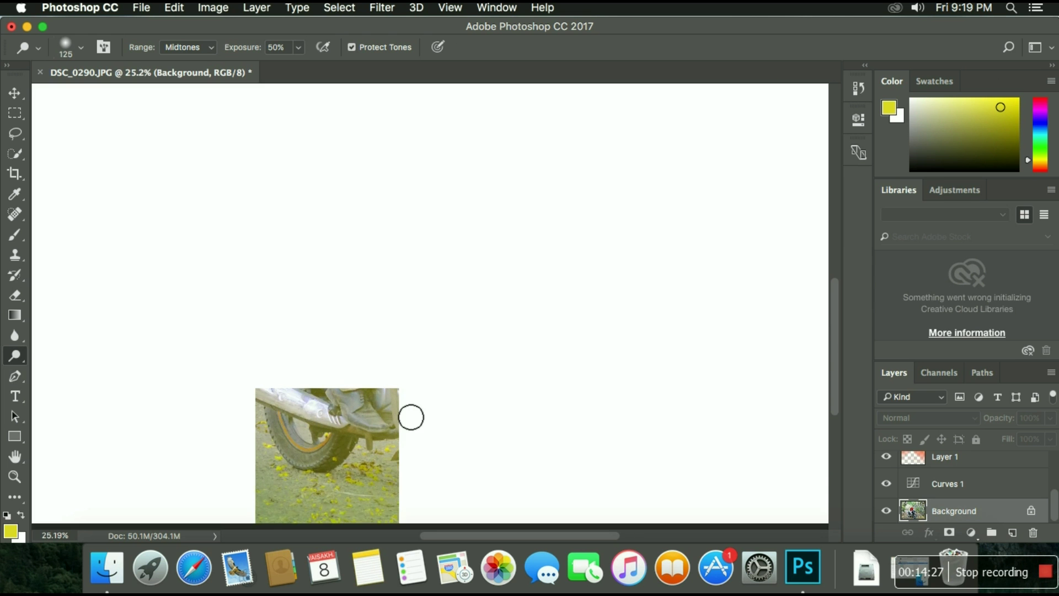
- Zoom in on the motorbike and dodge the number plate lettering
{"action": "scroll", "coordinate": [402, 399], "scroll_direction": "down", "scroll_amount": 2}
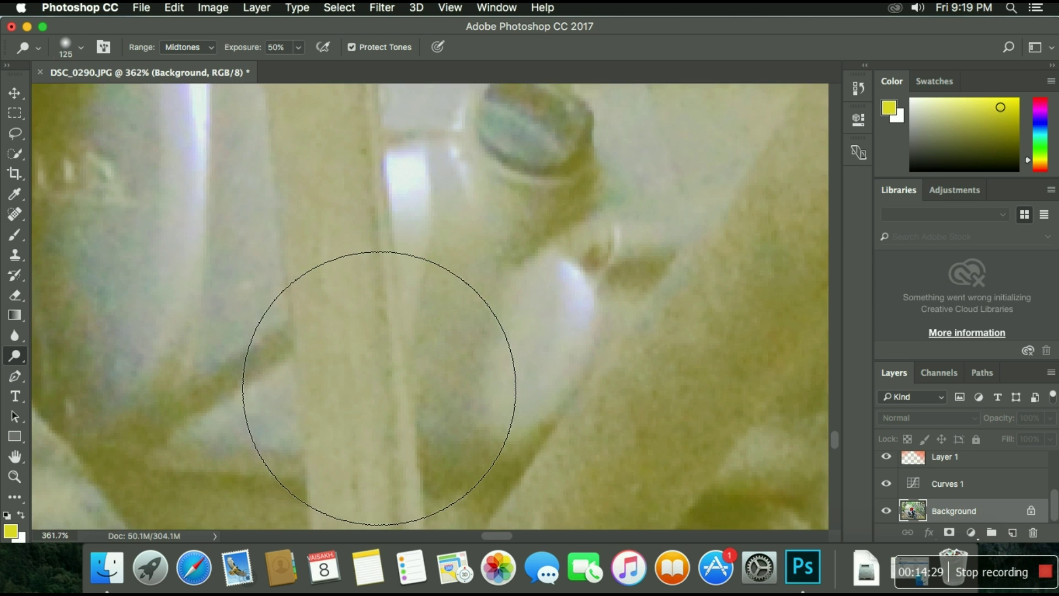
{"action": "scroll", "coordinate": [397, 398], "scroll_direction": "down", "scroll_amount": 3}
{"action": "scroll", "coordinate": [392, 397], "scroll_direction": "down", "scroll_amount": 4}
{"action": "scroll", "coordinate": [389, 395], "scroll_direction": "up", "scroll_amount": 1}
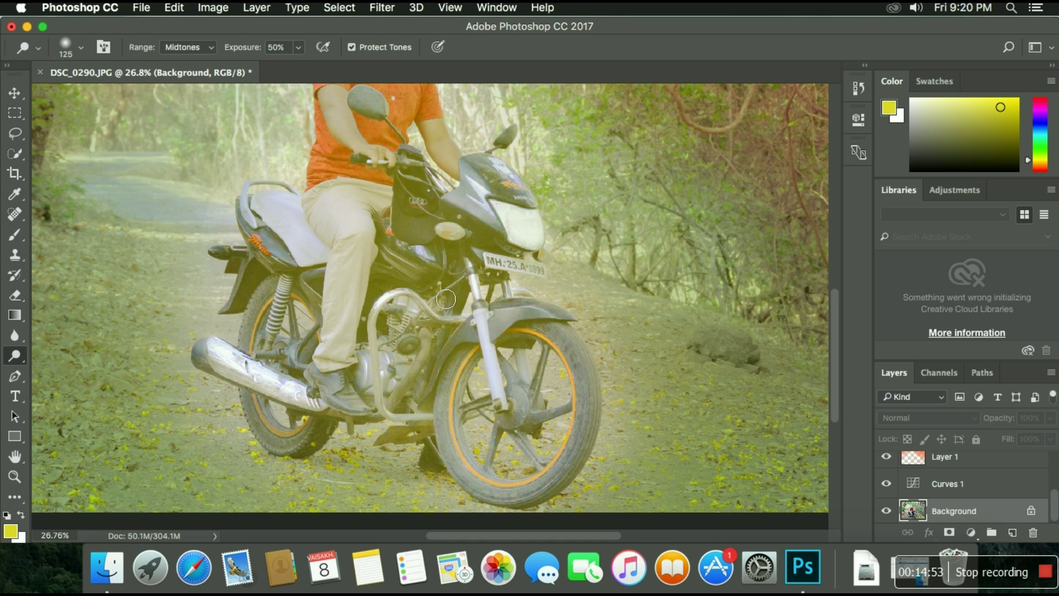
{"action": "scroll", "coordinate": [446, 299], "scroll_direction": "up", "scroll_amount": 2}
{"action": "scroll", "coordinate": [435, 292], "scroll_direction": "up", "scroll_amount": 3}
{"action": "scroll", "coordinate": [353, 254], "scroll_direction": "up", "scroll_amount": 2}
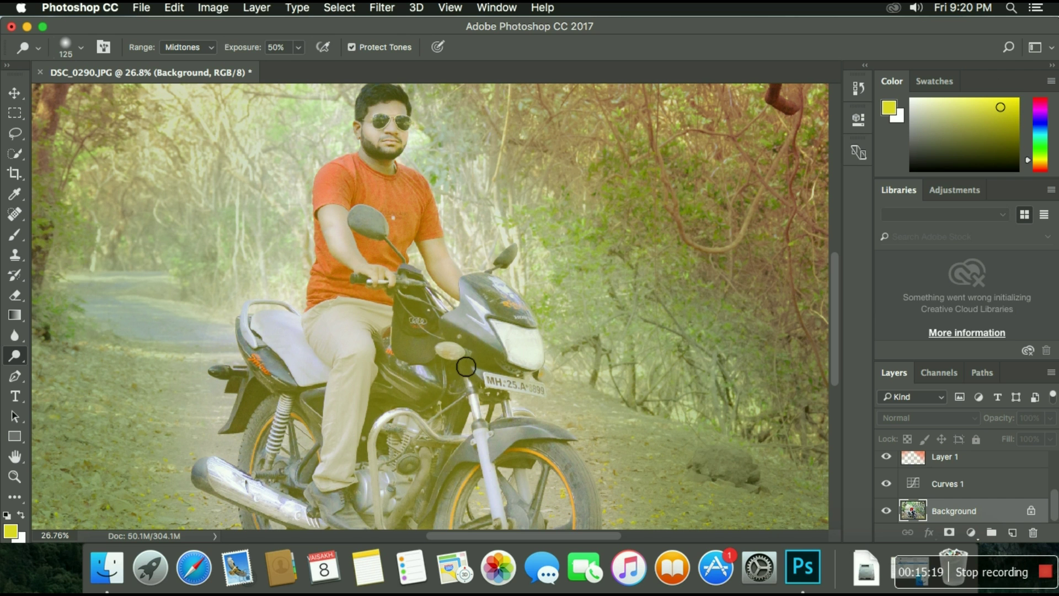
{"action": "left_click_drag", "start_coordinate": [501, 391], "coordinate": [471, 422]}
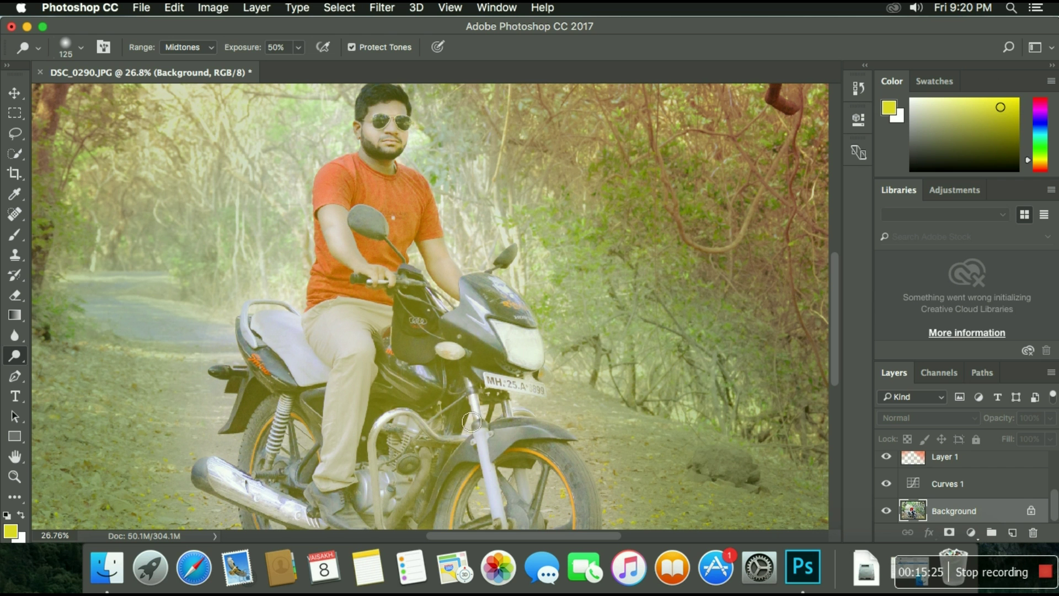
- Lighten the engine casing and rear shock absorber with the Dodge tool
{"action": "scroll", "coordinate": [480, 379], "scroll_direction": "down", "scroll_amount": 4}
{"action": "mouse_move", "coordinate": [375, 407]}
{"action": "left_mouse_down"}
{"action": "mouse_move", "coordinate": [403, 403]}
{"action": "mouse_move", "coordinate": [298, 391]}
{"action": "left_mouse_up"}
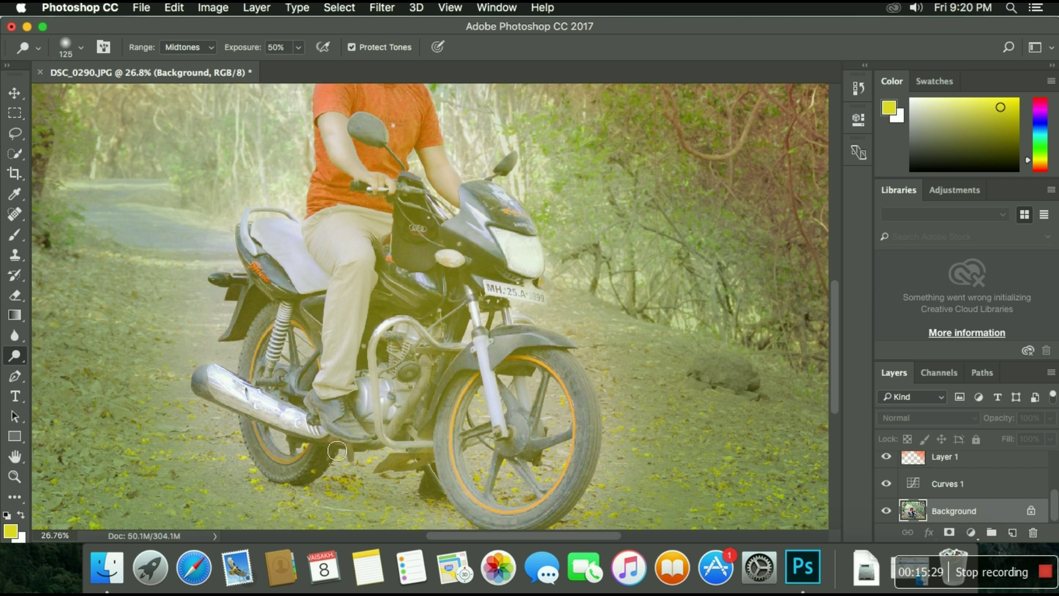
{"action": "left_click_drag", "start_coordinate": [297, 336], "coordinate": [428, 433]}
{"action": "scroll", "coordinate": [420, 397], "scroll_direction": "up", "scroll_amount": 3}
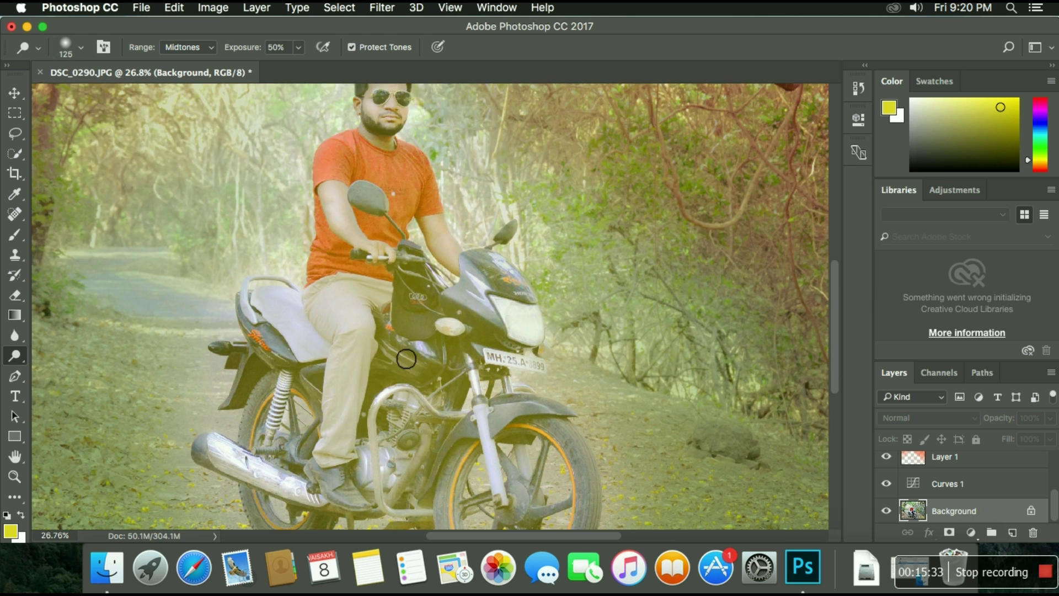
{"action": "scroll", "coordinate": [408, 359], "scroll_direction": "up", "scroll_amount": 1}
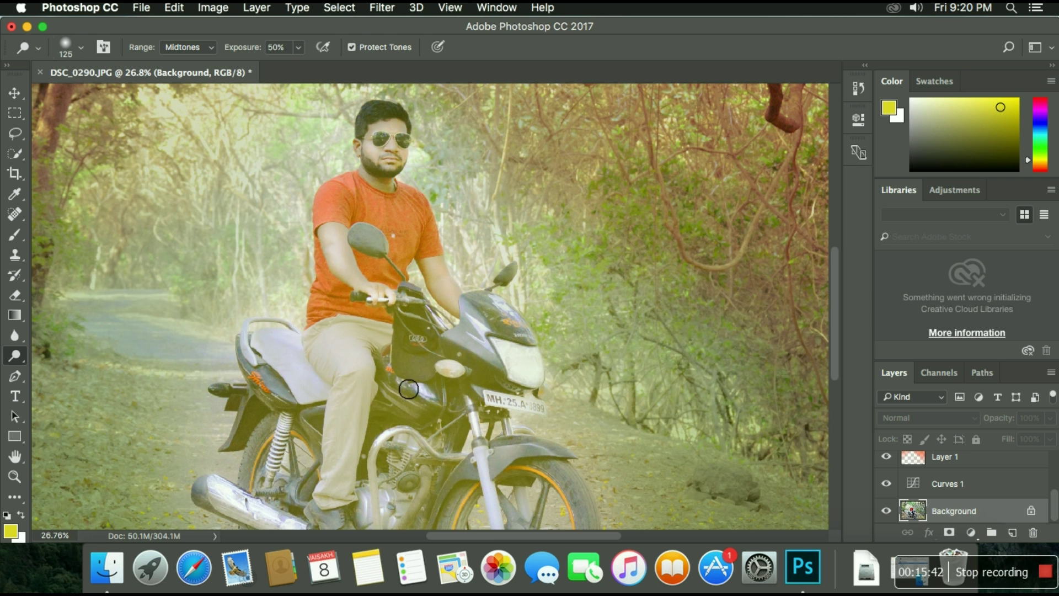
{"action": "scroll", "coordinate": [393, 386], "scroll_direction": "up", "scroll_amount": 2}
{"action": "scroll", "coordinate": [408, 352], "scroll_direction": "down", "scroll_amount": 10}
{"action": "scroll", "coordinate": [419, 326], "scroll_direction": "up", "scroll_amount": 9}
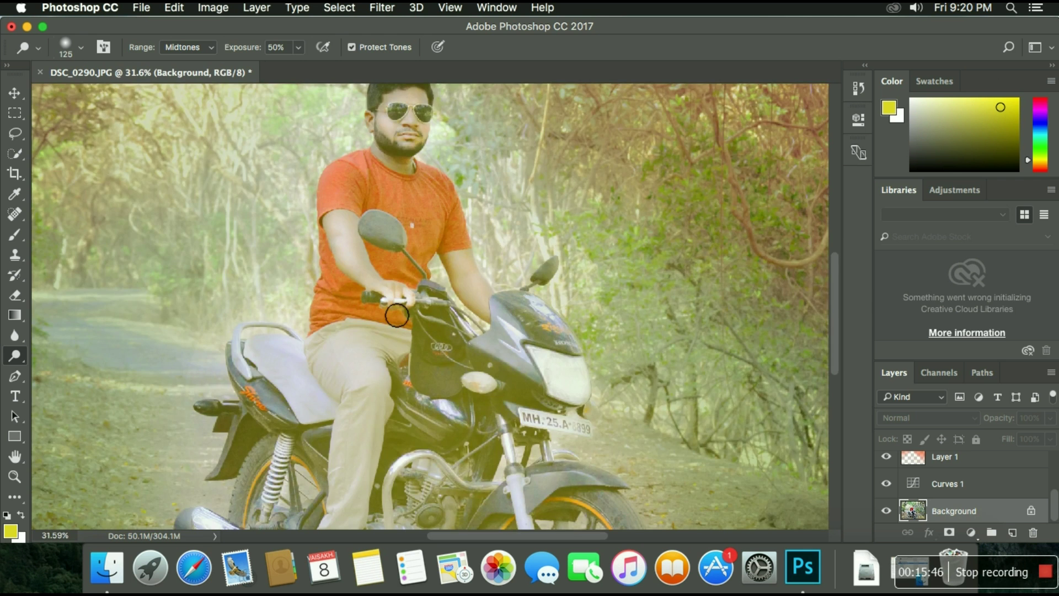
{"action": "scroll", "coordinate": [396, 316], "scroll_direction": "down", "scroll_amount": 2}
{"action": "scroll", "coordinate": [392, 312], "scroll_direction": "down", "scroll_amount": 1}
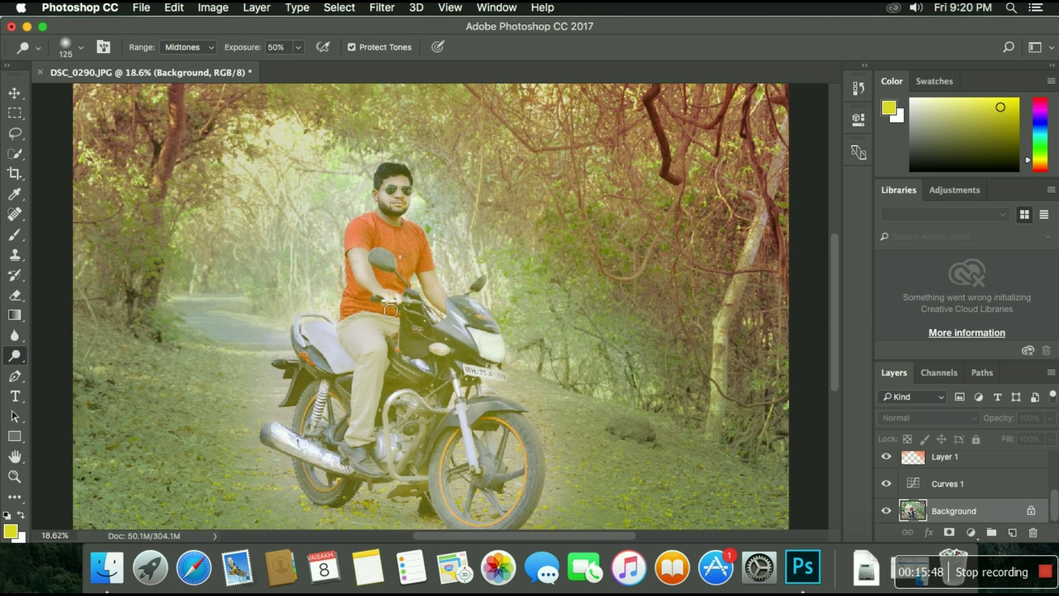
{"action": "scroll", "coordinate": [390, 308], "scroll_direction": "down", "scroll_amount": 1}
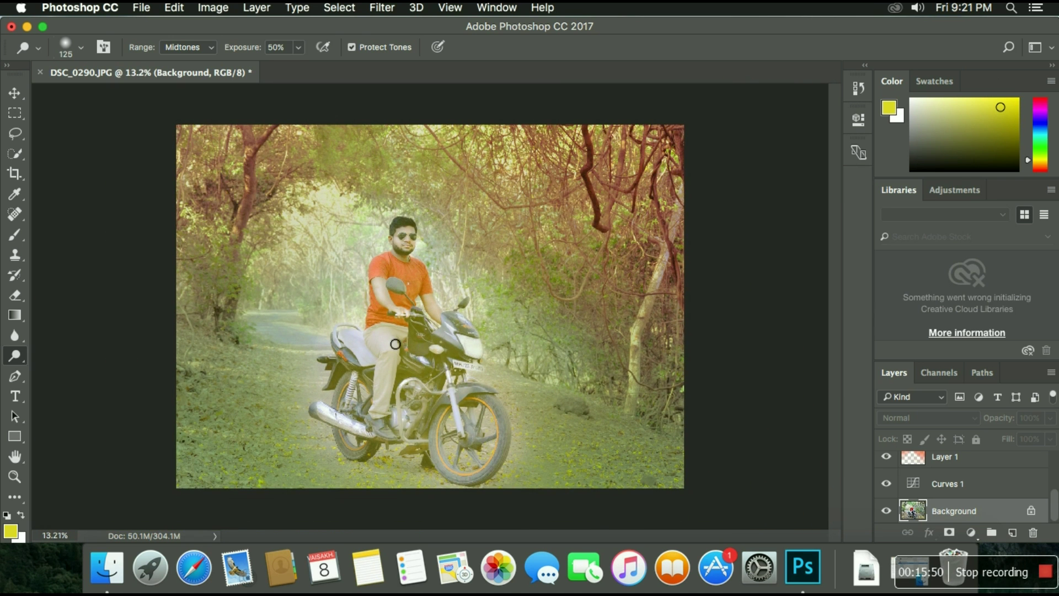
- Switch to the Burn tool at 125 px and darken the front tyre's left and right edges
{"action": "right_click", "coordinate": [22, 365]}
{"action": "left_click", "coordinate": [82, 370]}
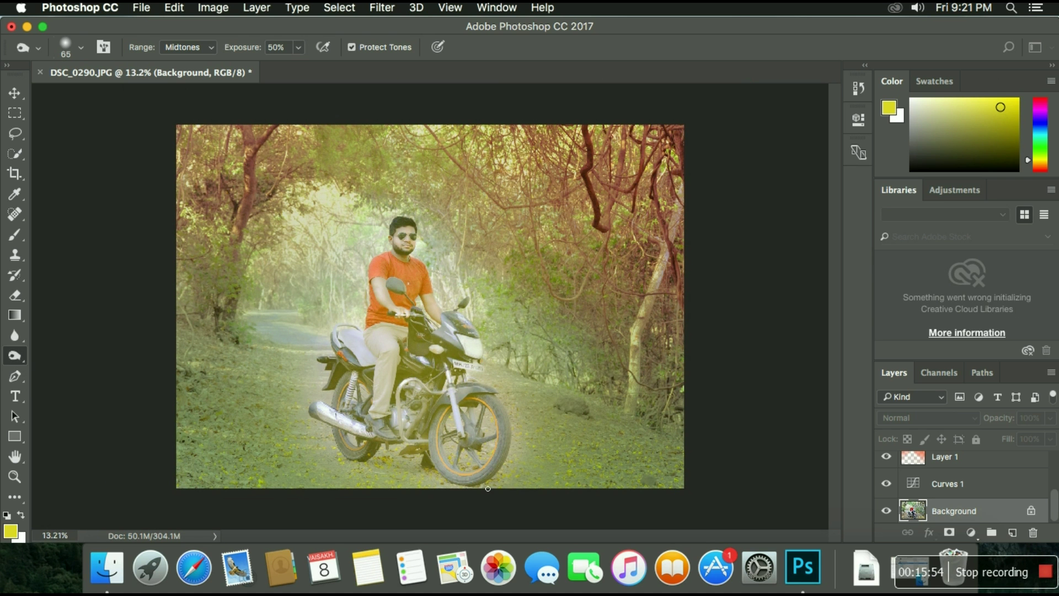
{"action": "scroll", "coordinate": [499, 499], "scroll_direction": "up", "scroll_amount": 2}
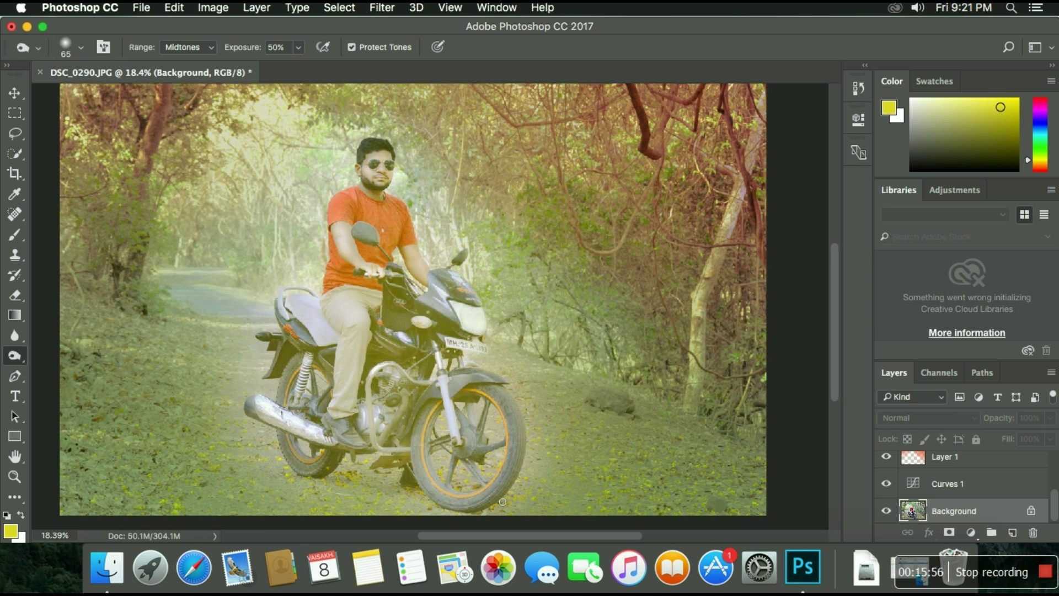
{"action": "key", "text": "bracketright"}
{"action": "key", "text": "bracketright"}
{"action": "key", "text": "bracketright"}
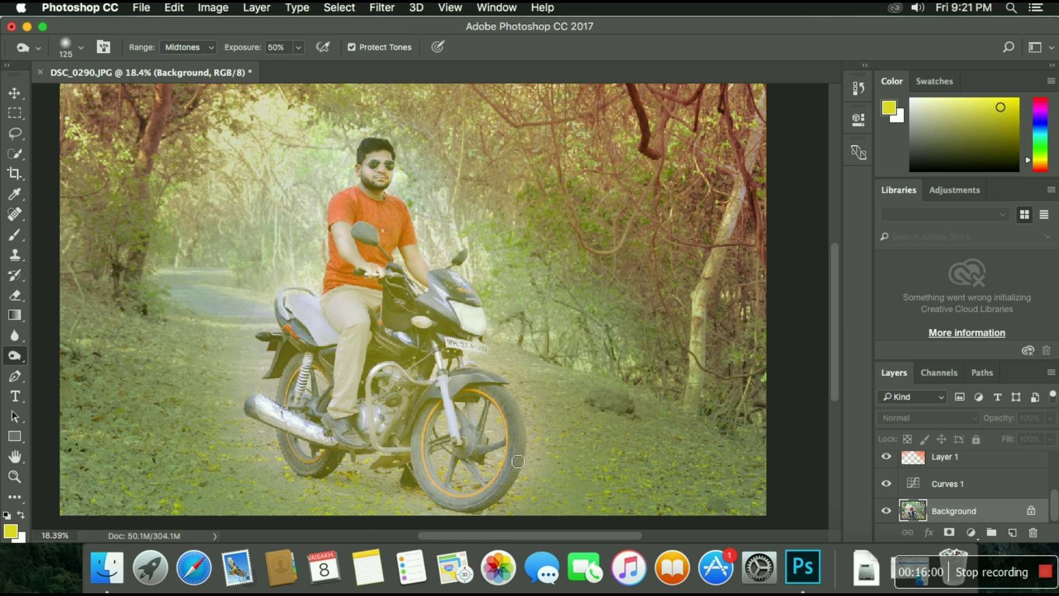
{"action": "left_click_drag", "start_coordinate": [426, 472], "coordinate": [435, 413]}
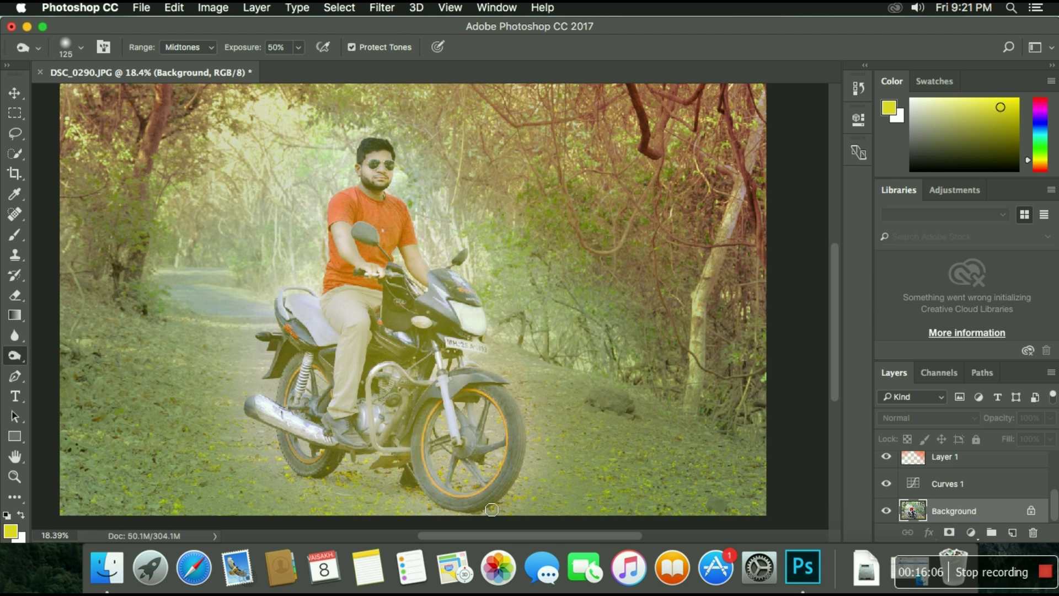
{"action": "mouse_move", "coordinate": [508, 398]}
{"action": "left_mouse_down"}
{"action": "mouse_move", "coordinate": [524, 447]}
{"action": "mouse_move", "coordinate": [496, 512]}
{"action": "mouse_move", "coordinate": [428, 428]}
{"action": "left_mouse_up"}
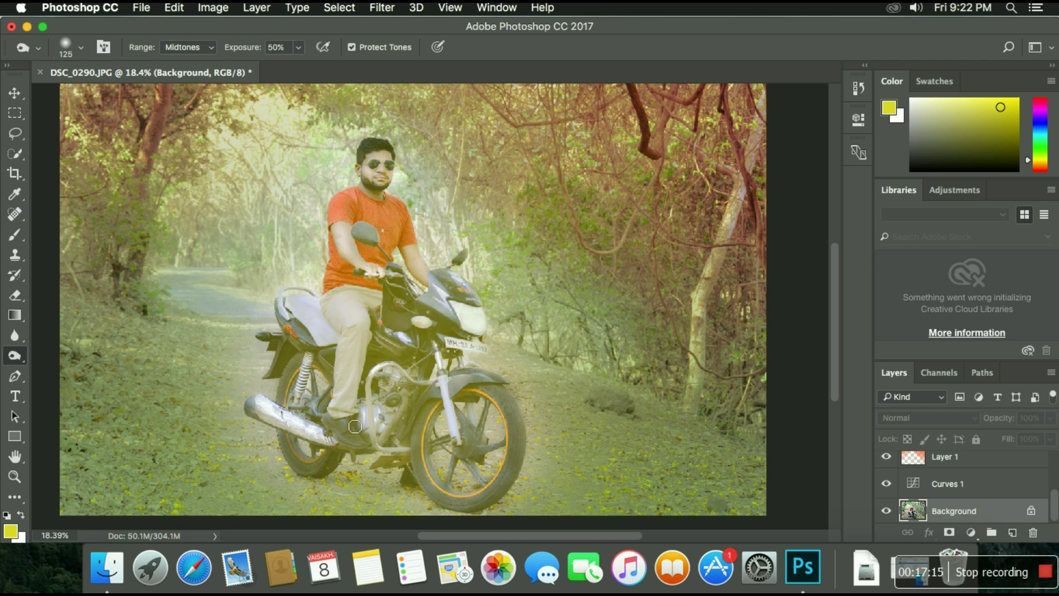
- Switch back to the Dodge tool at a smaller 45 px brush and lighten around the rider's shoe
{"action": "right_click", "coordinate": [25, 362]}
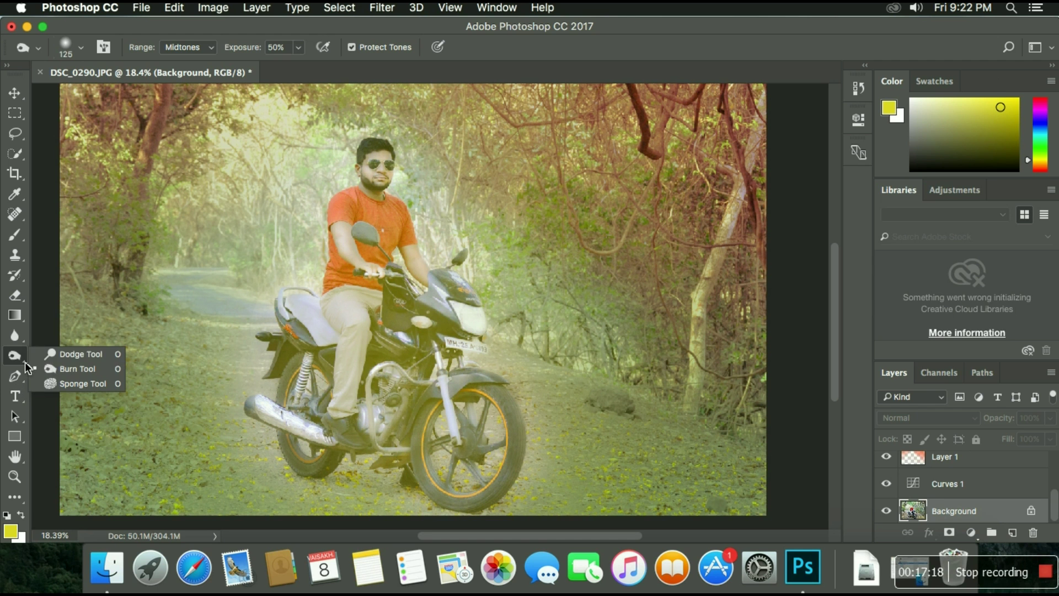
{"action": "left_click", "coordinate": [89, 354]}
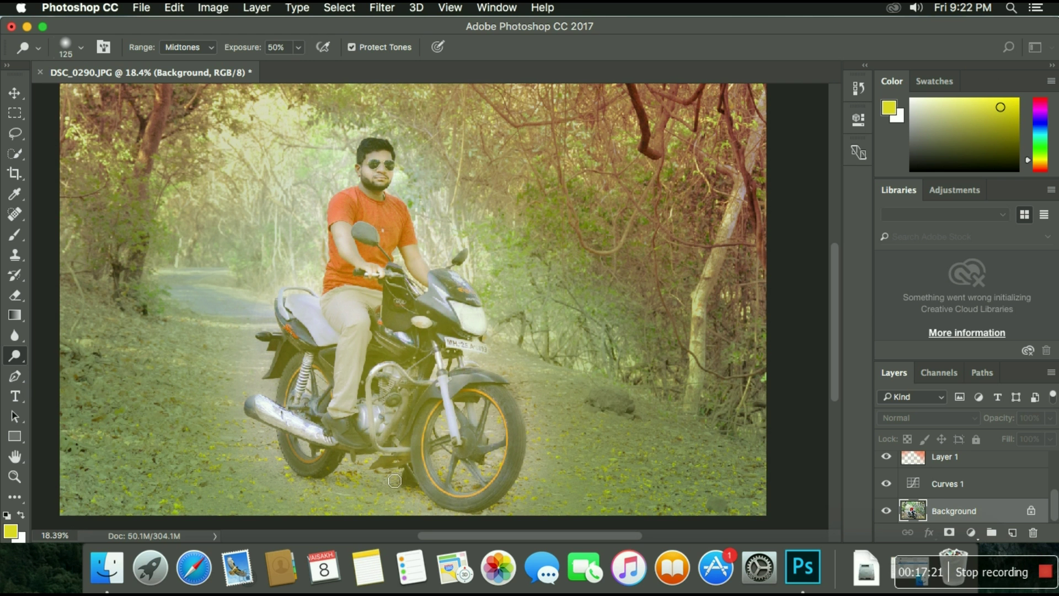
{"action": "scroll", "coordinate": [375, 477], "scroll_direction": "up", "scroll_amount": 3}
{"action": "scroll", "coordinate": [375, 477], "scroll_direction": "up", "scroll_amount": 4}
{"action": "key", "text": "bracketleft"}
{"action": "key", "text": "bracketleft"}
{"action": "key", "text": "bracketleft"}
{"action": "key", "text": "bracketleft"}
{"action": "key", "text": "bracketleft"}
{"action": "key", "text": "bracketleft"}
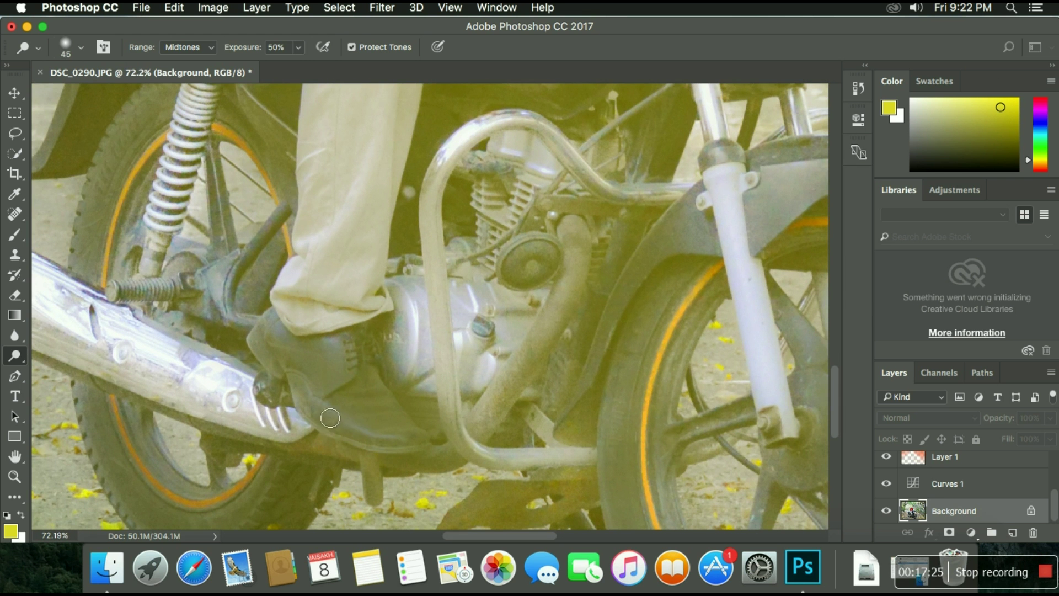
{"action": "mouse_move", "coordinate": [330, 419]}
{"action": "left_mouse_down"}
{"action": "mouse_move", "coordinate": [404, 451]}
{"action": "mouse_move", "coordinate": [365, 358]}
{"action": "mouse_move", "coordinate": [279, 346]}
{"action": "mouse_move", "coordinate": [272, 355]}
{"action": "mouse_move", "coordinate": [286, 343]}
{"action": "mouse_move", "coordinate": [279, 336]}
{"action": "mouse_move", "coordinate": [260, 364]}
{"action": "left_mouse_up"}
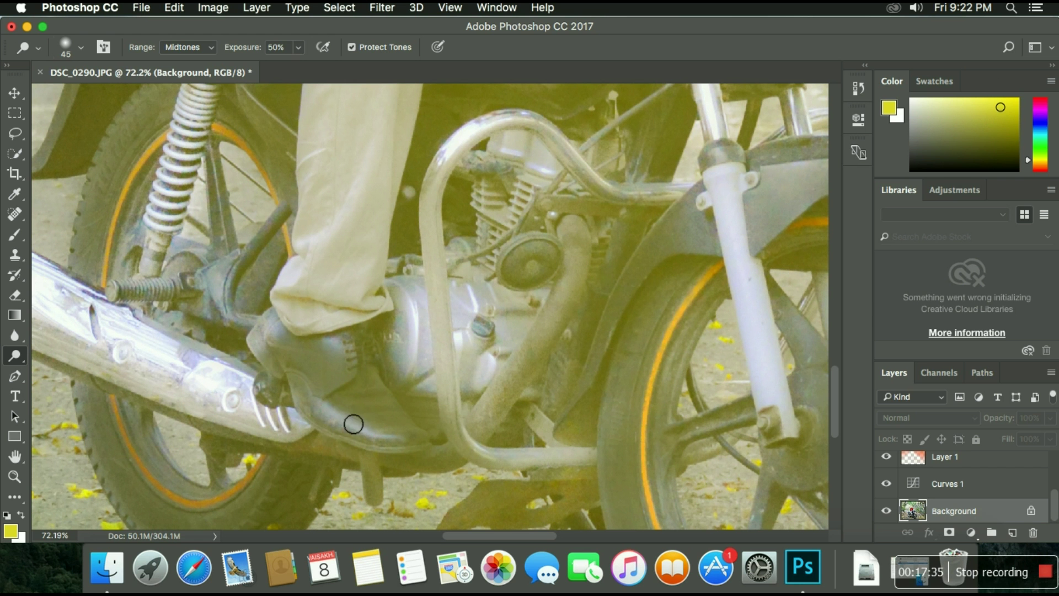
- Zoom and pan around the motorbike to inspect the dodged engine and shoe area
{"action": "scroll", "coordinate": [342, 428], "scroll_direction": "down", "scroll_amount": 10}
{"action": "scroll", "coordinate": [371, 408], "scroll_direction": "up", "scroll_amount": 5}
{"action": "scroll", "coordinate": [430, 334], "scroll_direction": "up", "scroll_amount": 1}
{"action": "scroll", "coordinate": [425, 359], "scroll_direction": "up", "scroll_amount": 3}
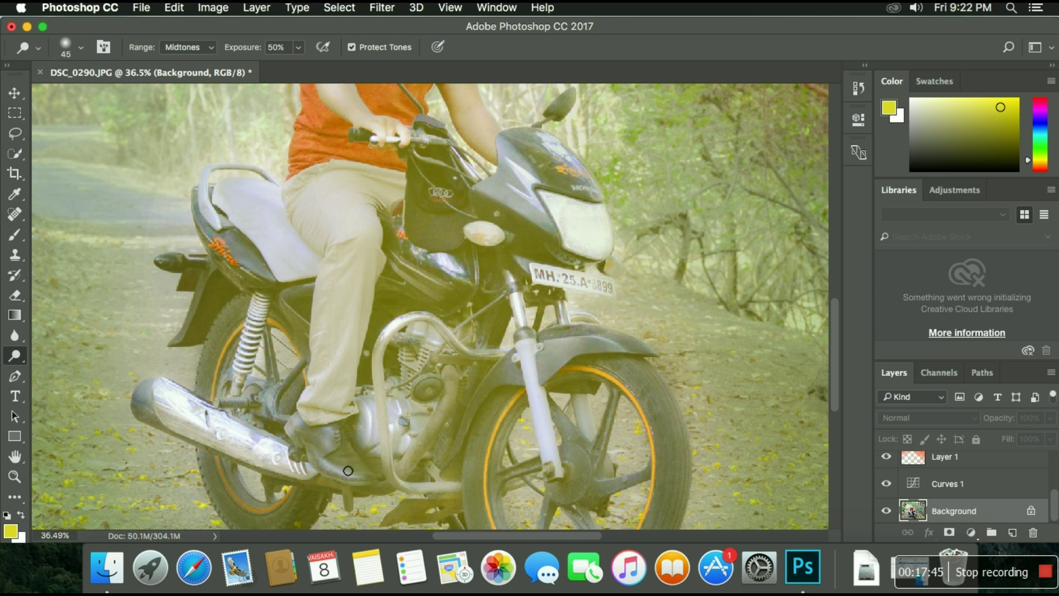
{"action": "scroll", "coordinate": [414, 496], "scroll_direction": "down", "scroll_amount": 2}
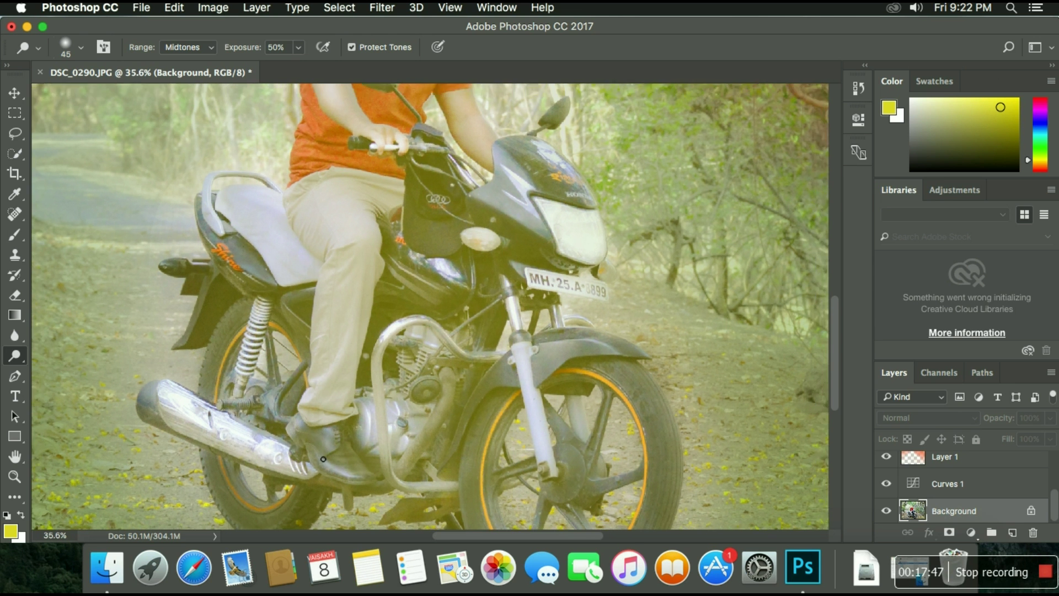
{"action": "scroll", "coordinate": [467, 485], "scroll_direction": "down", "scroll_amount": 2}
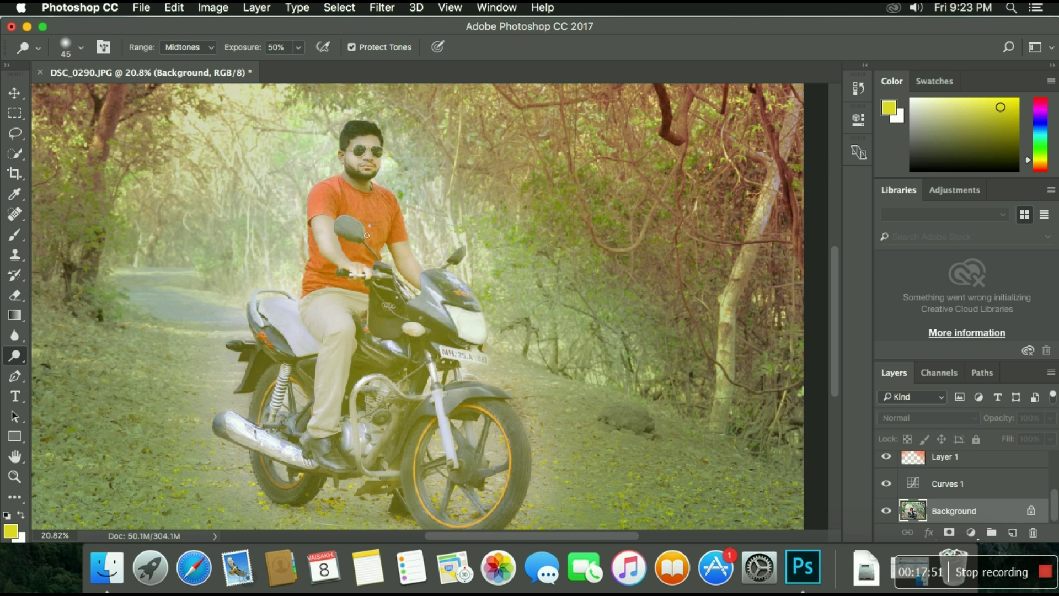
{"action": "scroll", "coordinate": [364, 236], "scroll_direction": "down", "scroll_amount": 2}
{"action": "scroll", "coordinate": [387, 244], "scroll_direction": "down", "scroll_amount": 1}
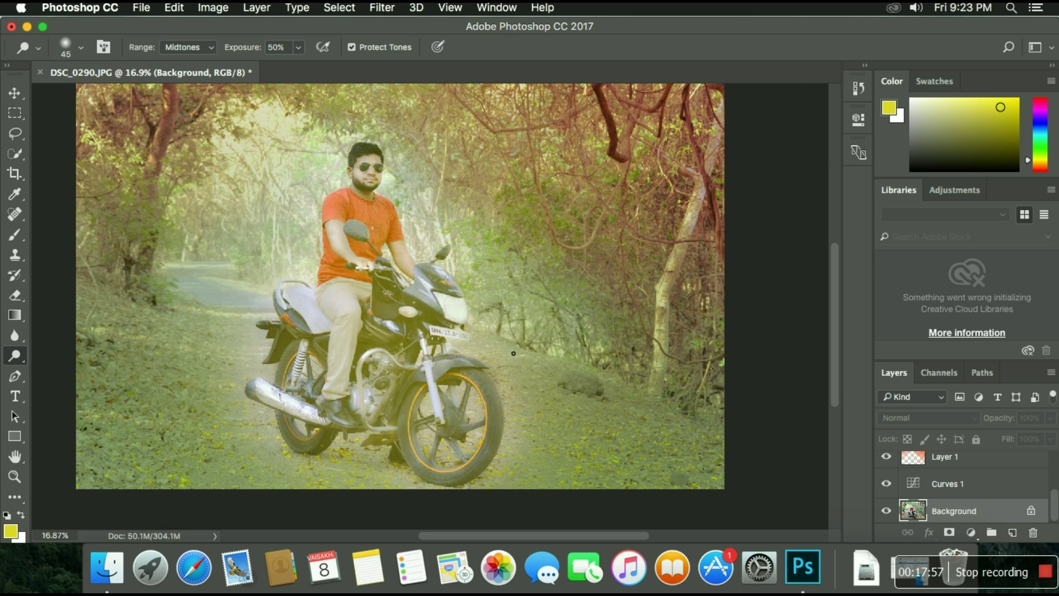
{"action": "scroll", "coordinate": [514, 353], "scroll_direction": "down", "scroll_amount": 1}
{"action": "scroll", "coordinate": [838, 373], "scroll_direction": "up", "scroll_amount": 2}
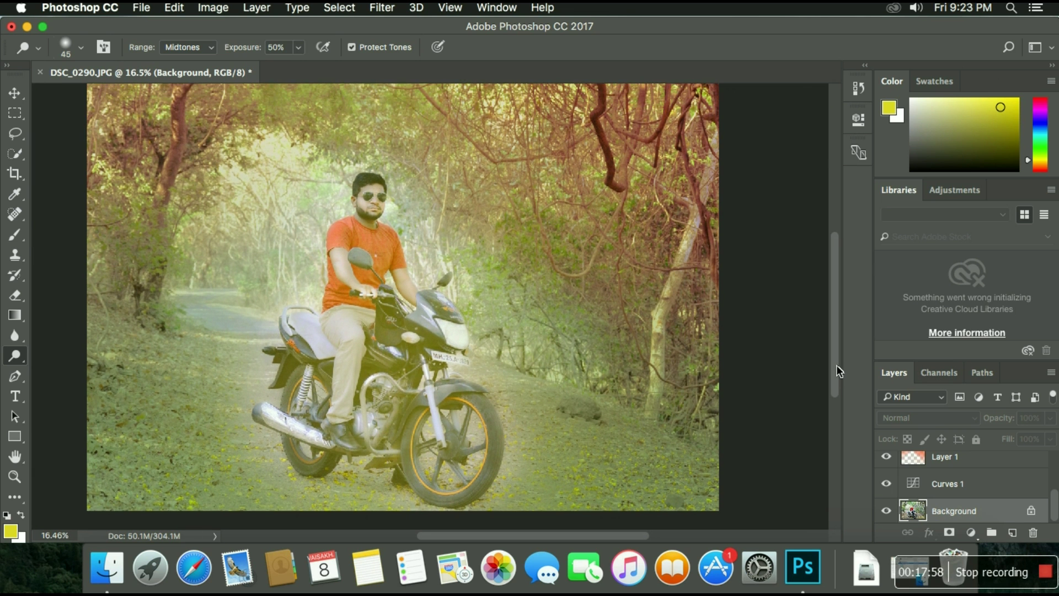
{"action": "scroll", "coordinate": [613, 541], "scroll_direction": "left", "scroll_amount": 2}
{"action": "scroll", "coordinate": [613, 540], "scroll_direction": "left", "scroll_amount": 2}
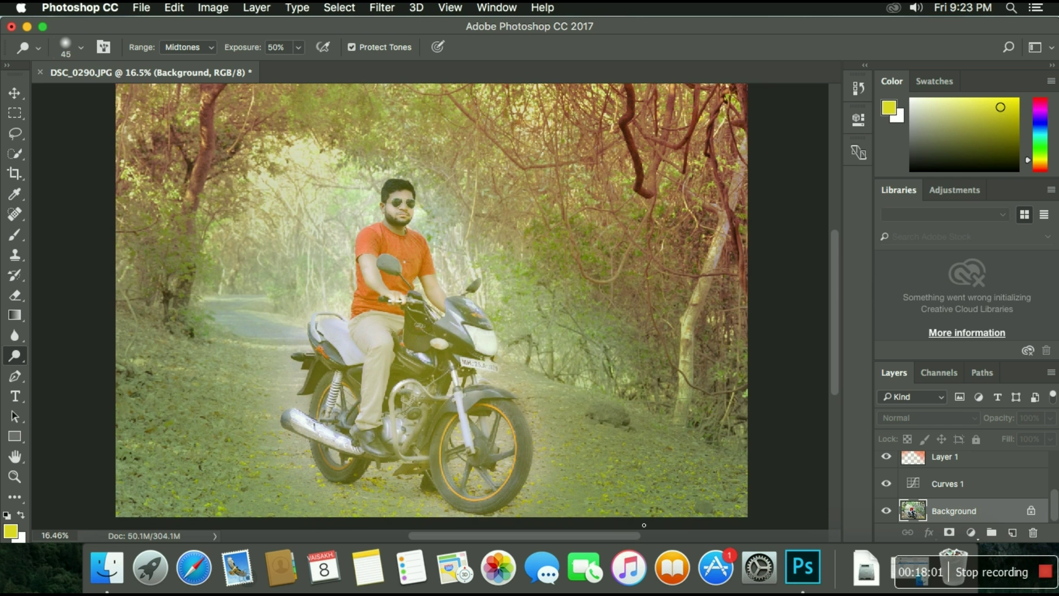
{"action": "scroll", "coordinate": [835, 386], "scroll_direction": "up", "scroll_amount": 1}
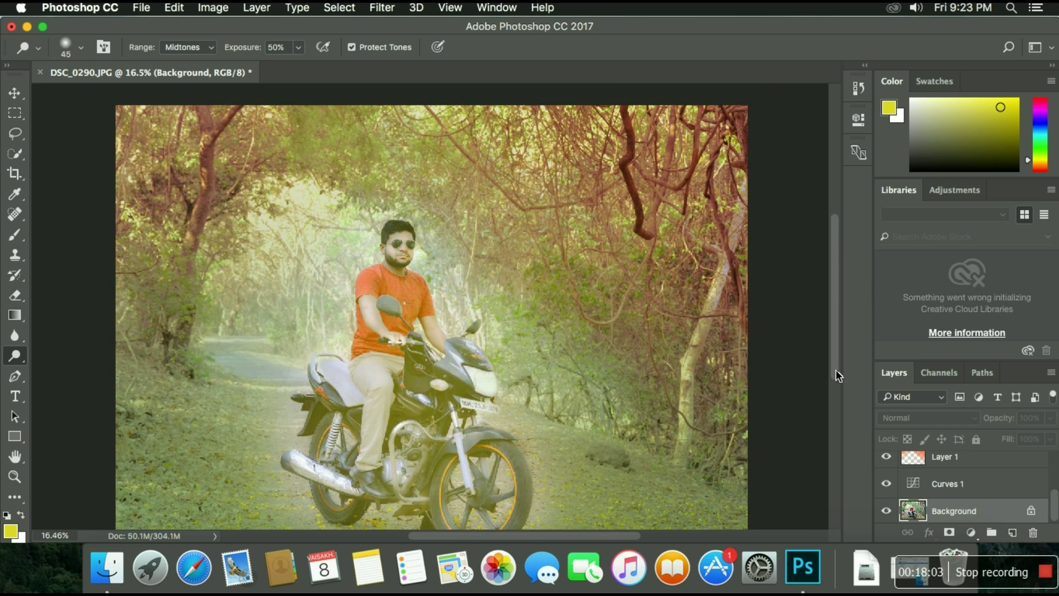
- Switch from the dodge tool to the Move Tool, leaving the photo unchanged
{"action": "left_click", "coordinate": [14, 93]}
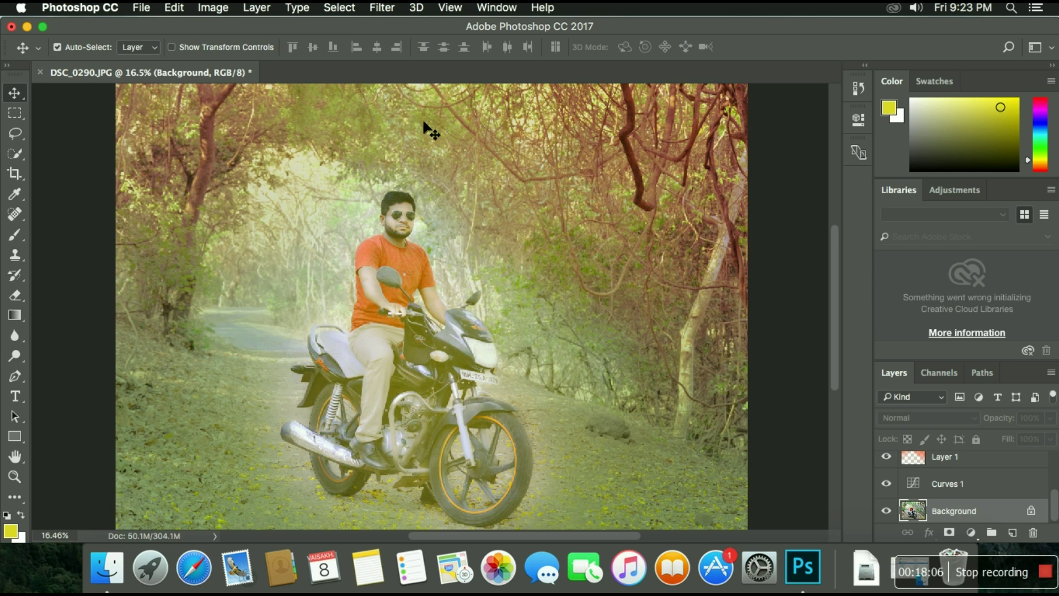